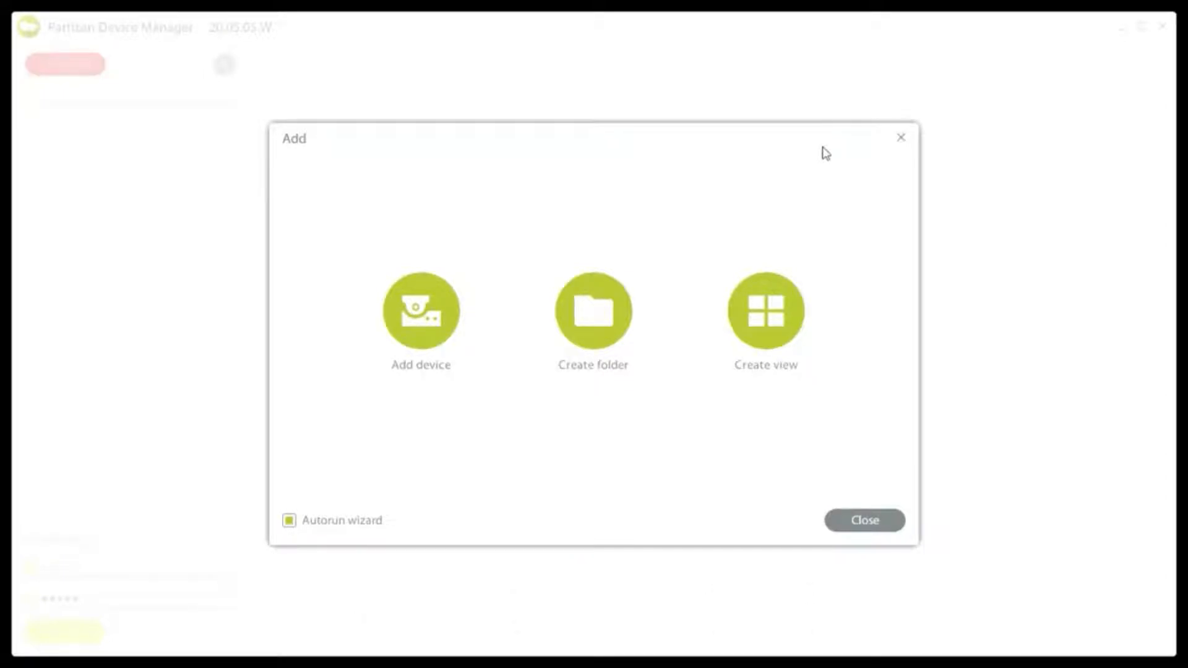
- Start adding a device manually by IP address, entering 192.168.1.150 as its IP
click(462, 317)
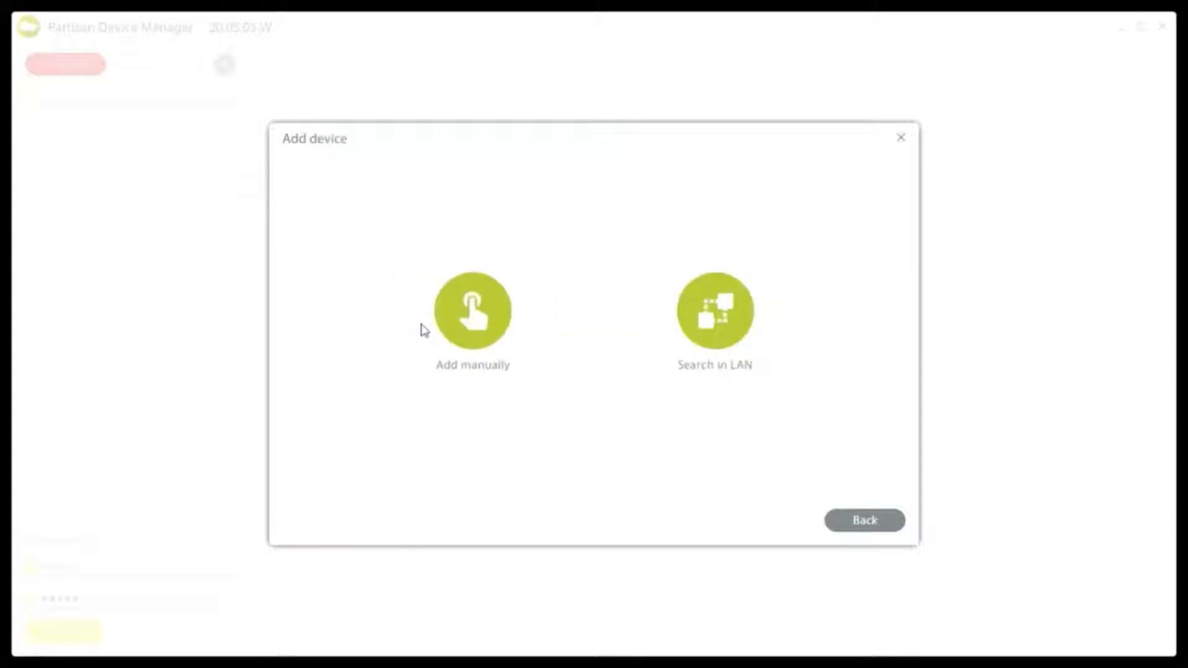
click(715, 312)
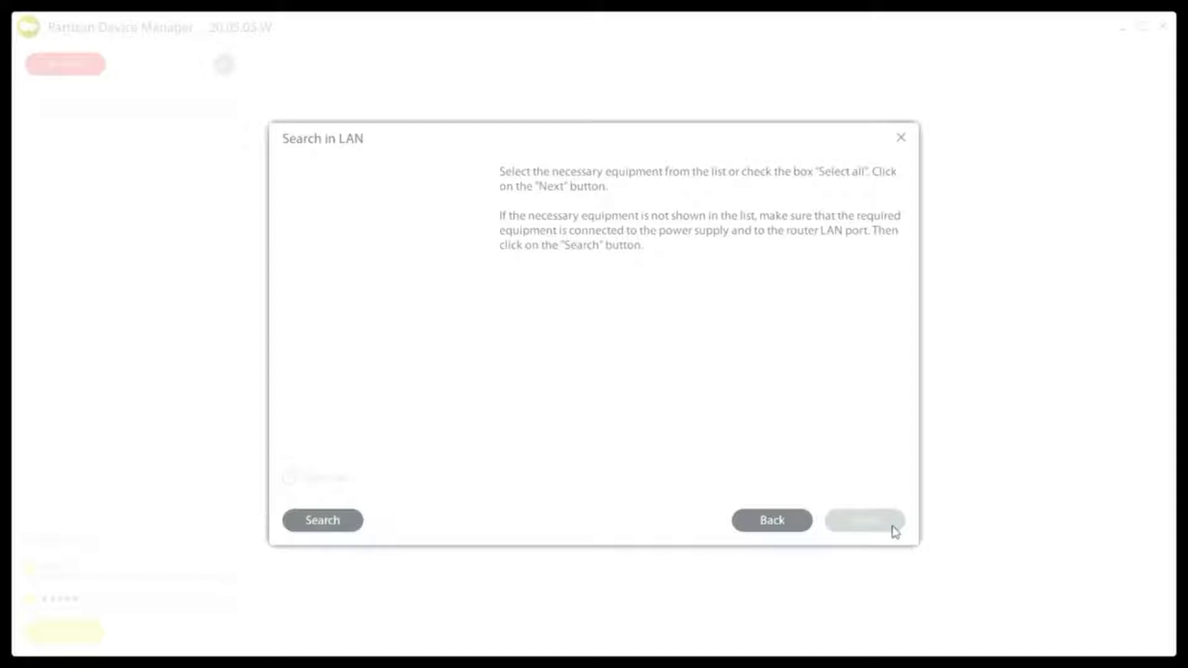
click(758, 526)
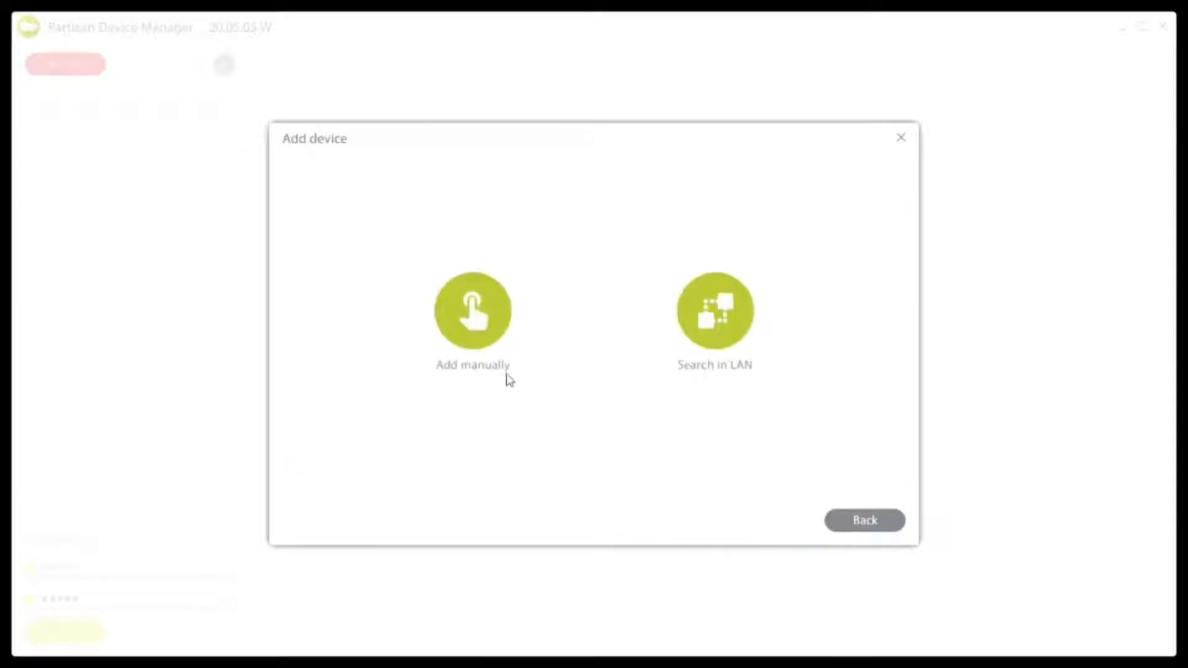
click(481, 290)
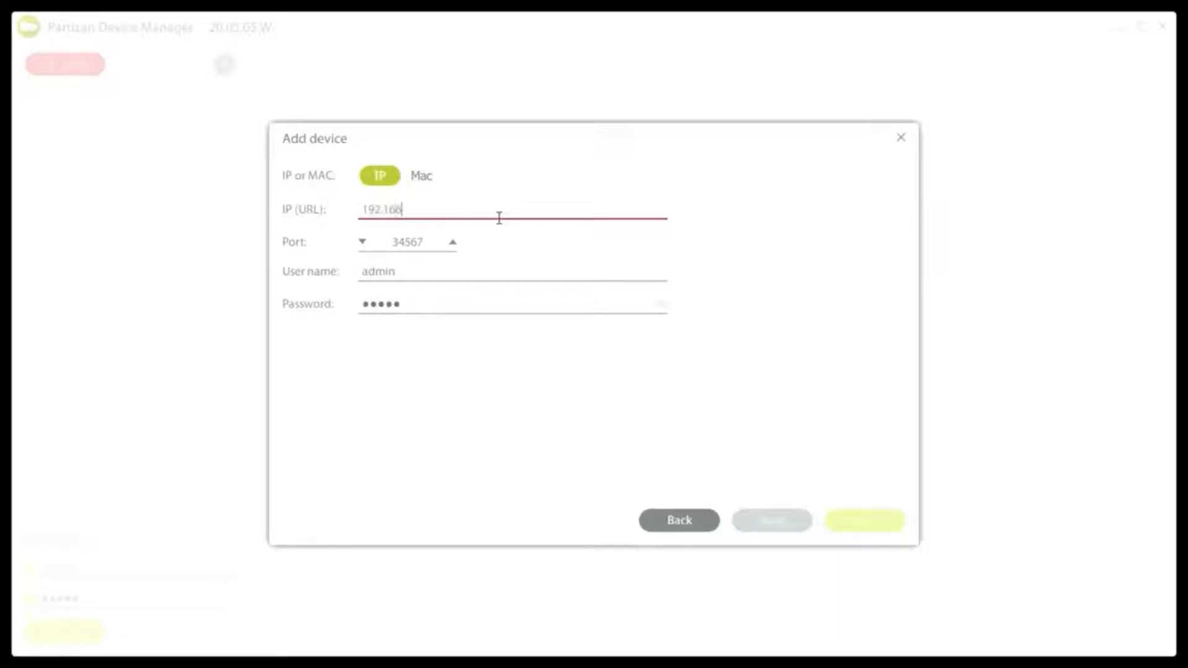
text(.150)
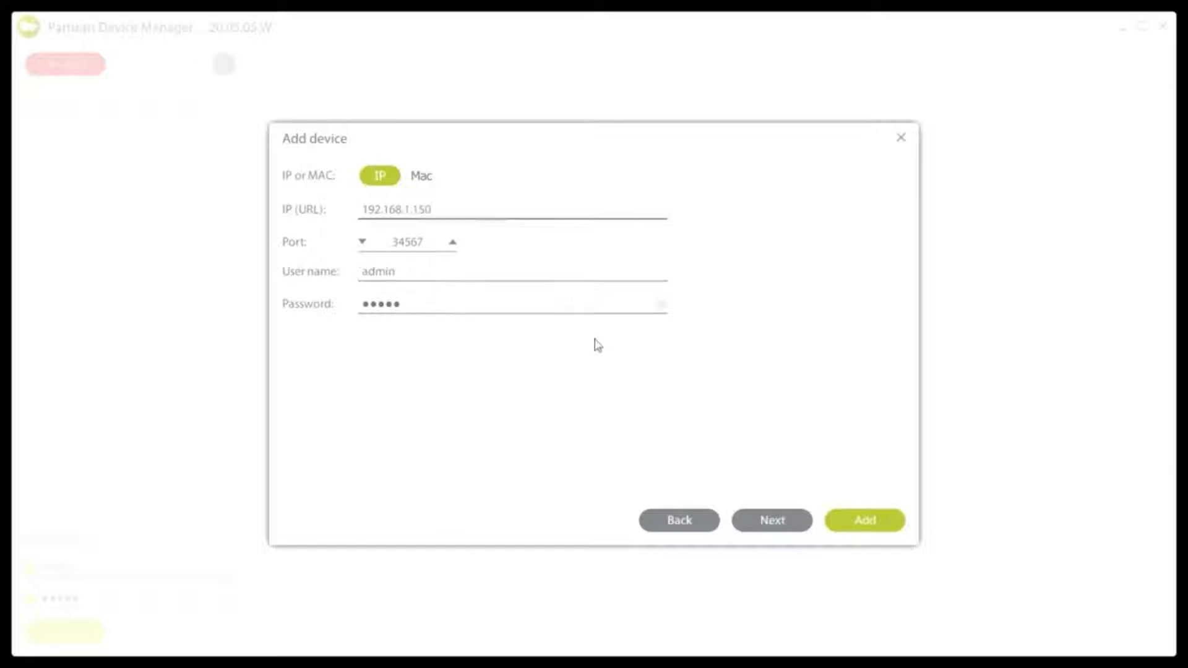
- Reveal the password field and re-enter the device password
click(660, 305)
drag(406, 305, 331, 304)
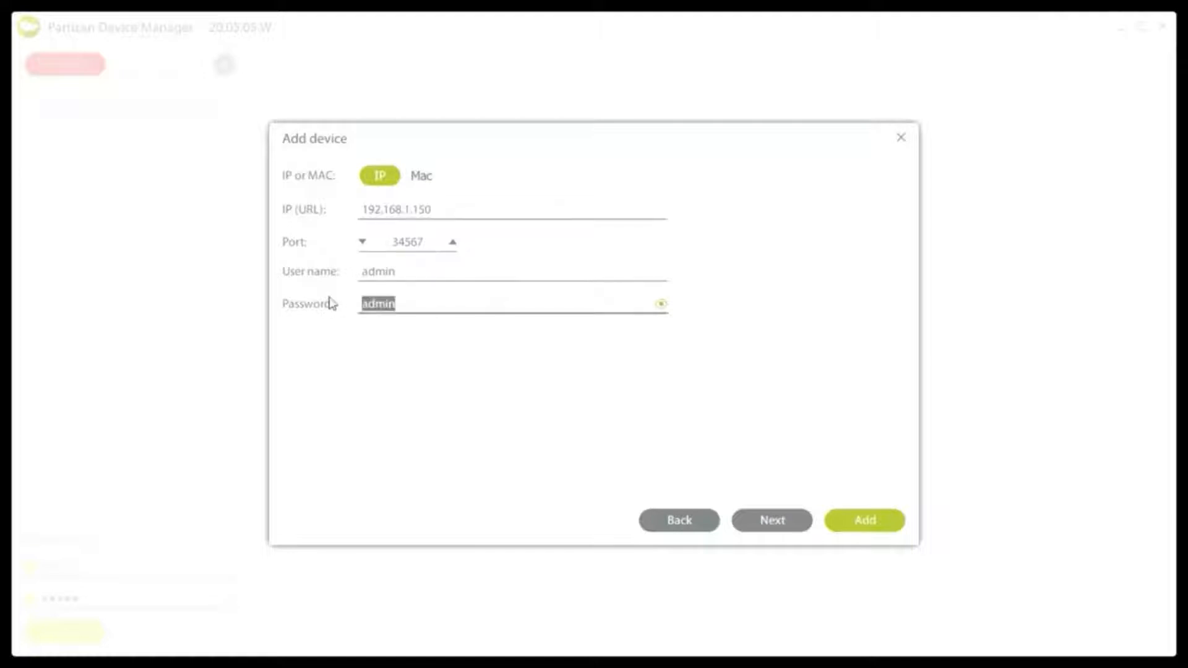
key(BackSpace)
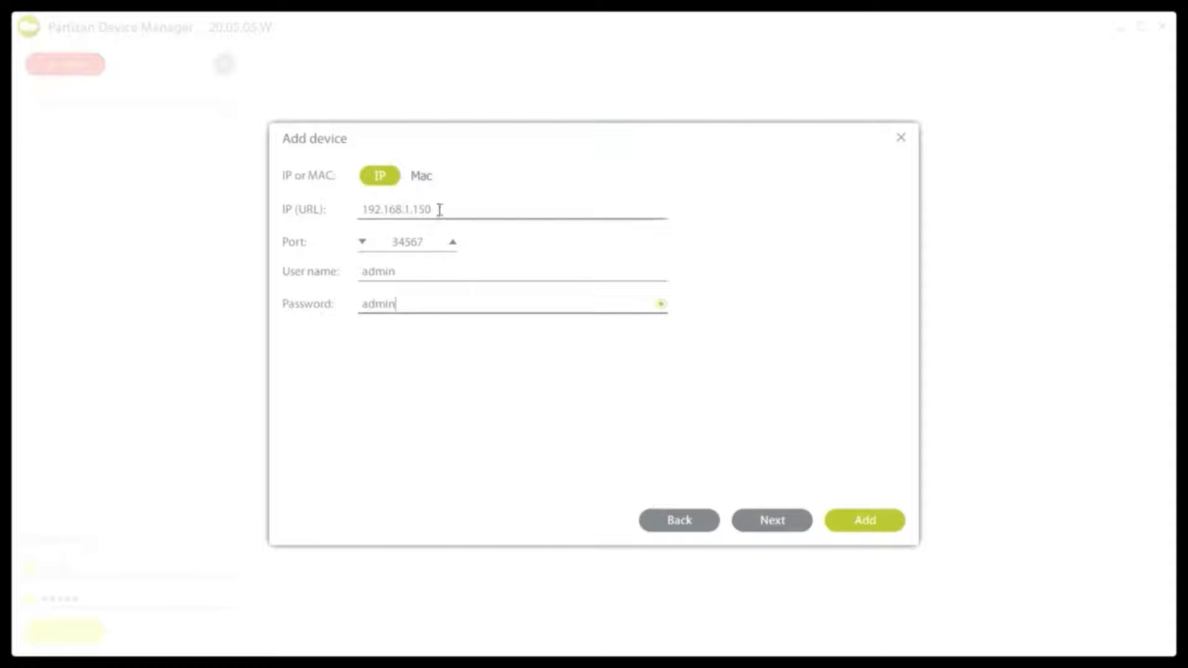
- Check the MAC address option, return to IP addressing, and add the device
click(418, 179)
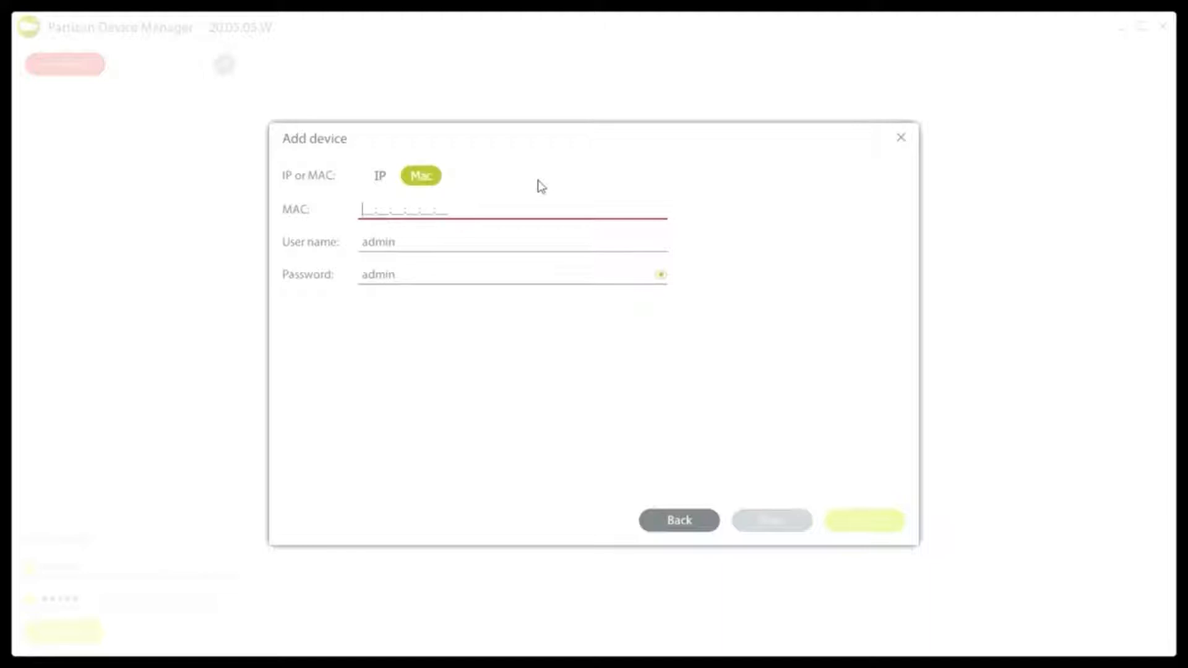
click(380, 176)
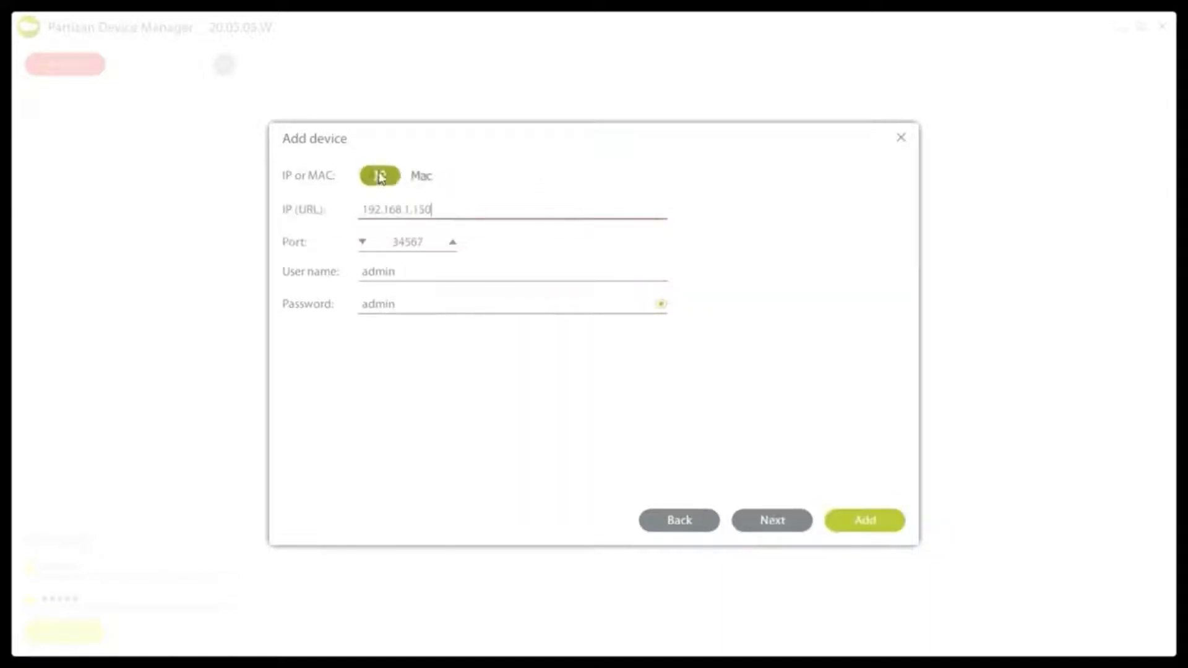
click(835, 519)
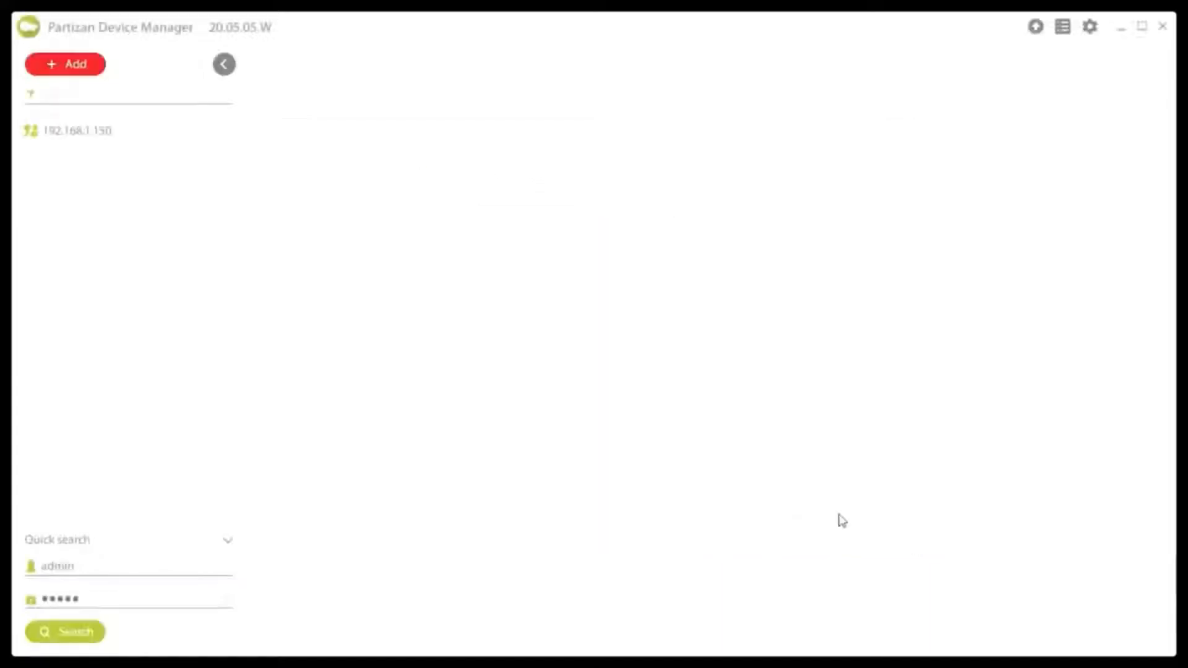
- Connect to the 192.168.1.150 recorder and view its device information and cloud information
double_click(98, 131)
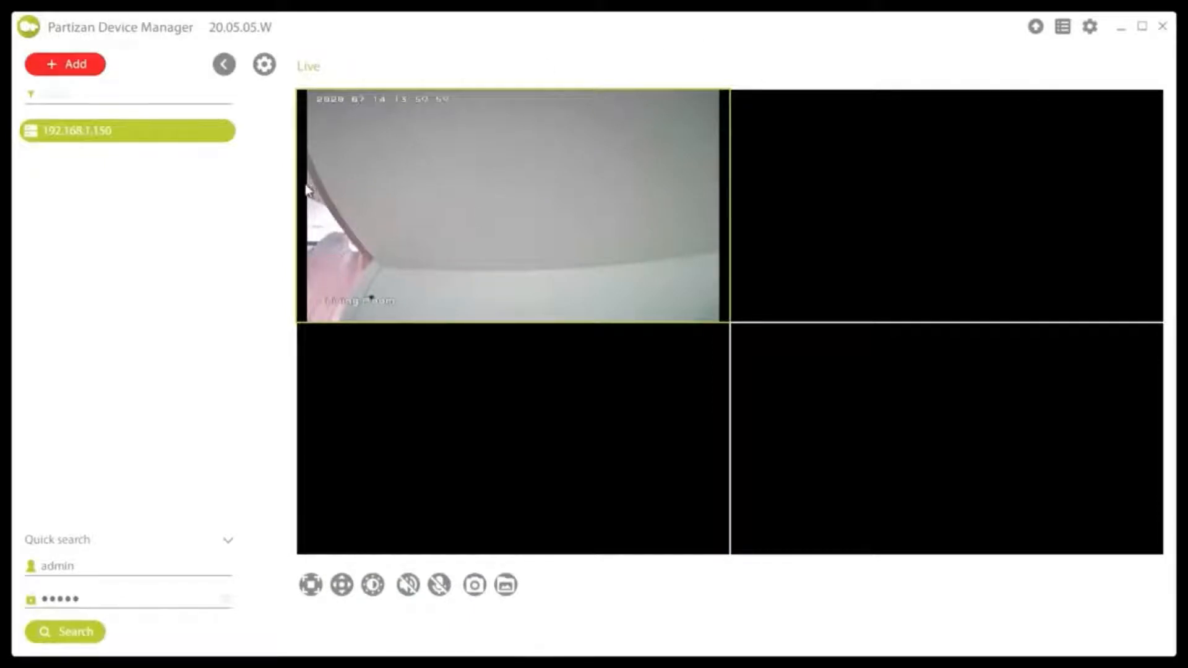
click(264, 66)
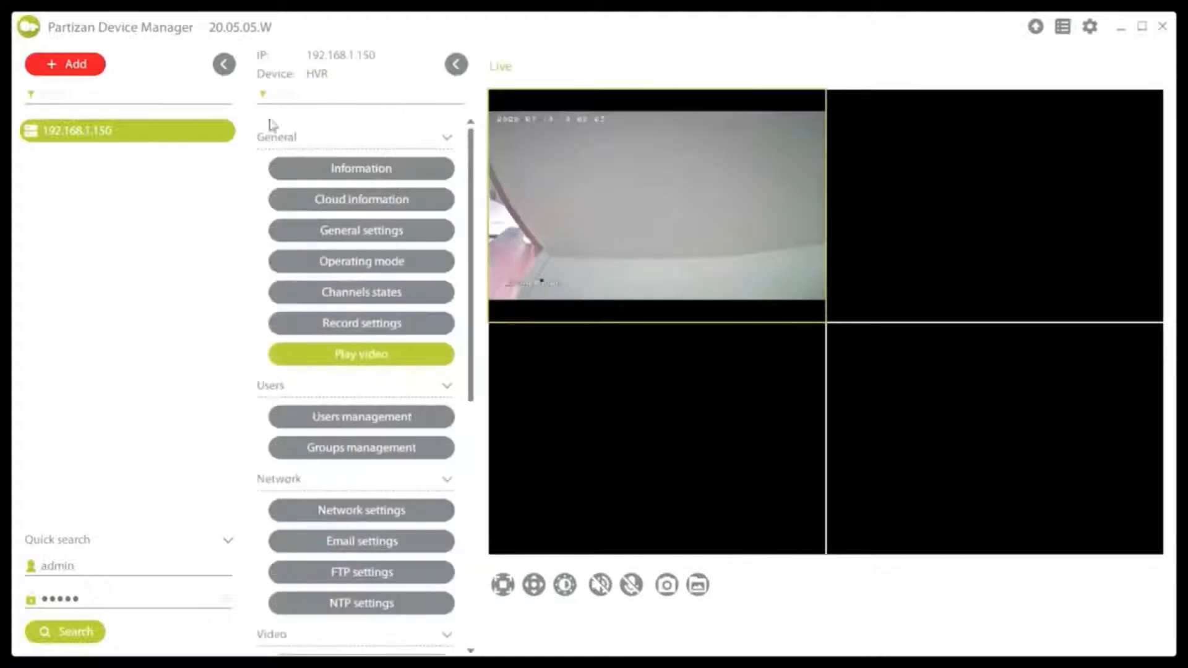
click(297, 163)
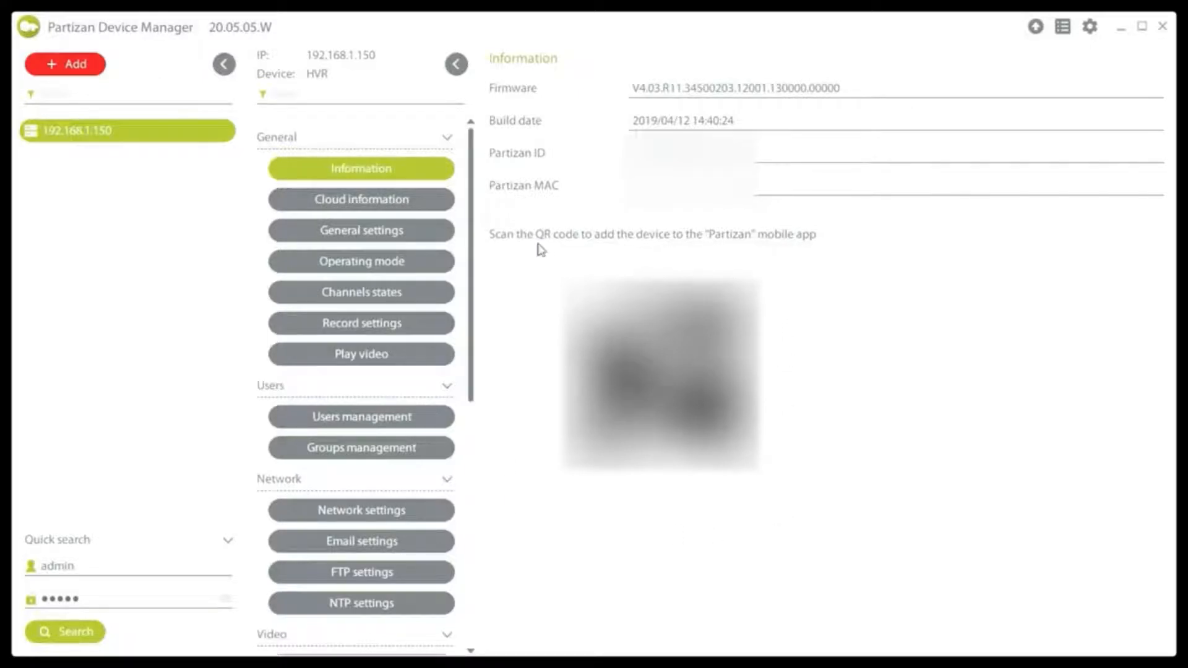
click(386, 205)
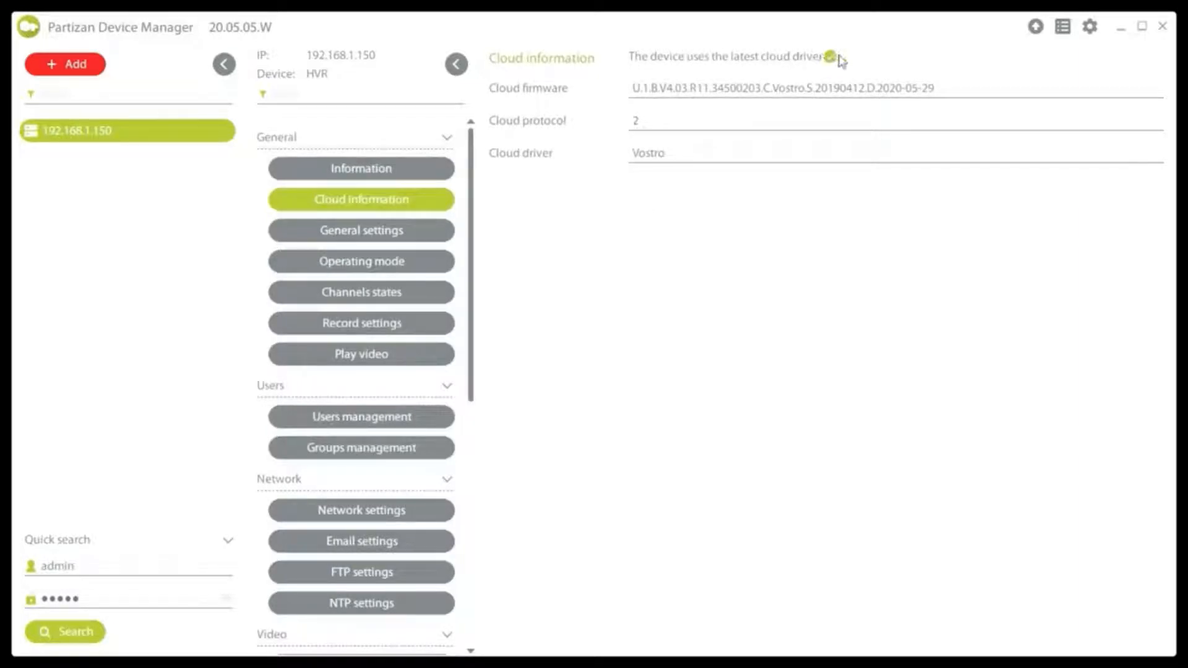
- Set the recorder's time zone to 00:00 (Europe/London) in the general settings and save
click(375, 238)
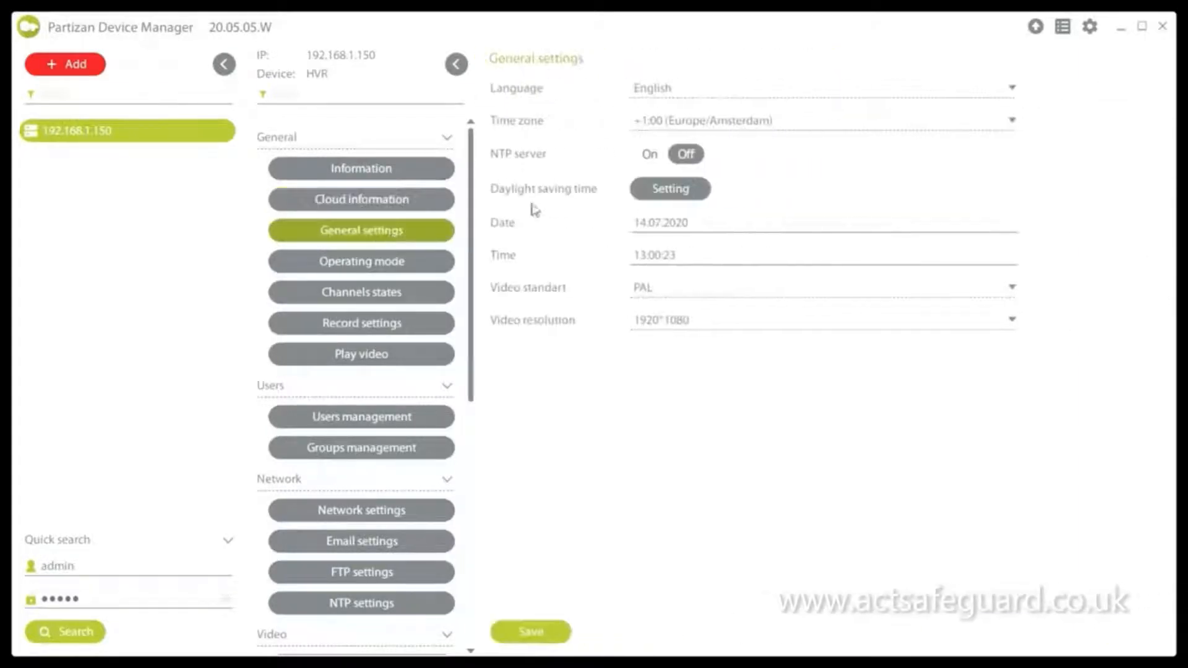
click(739, 122)
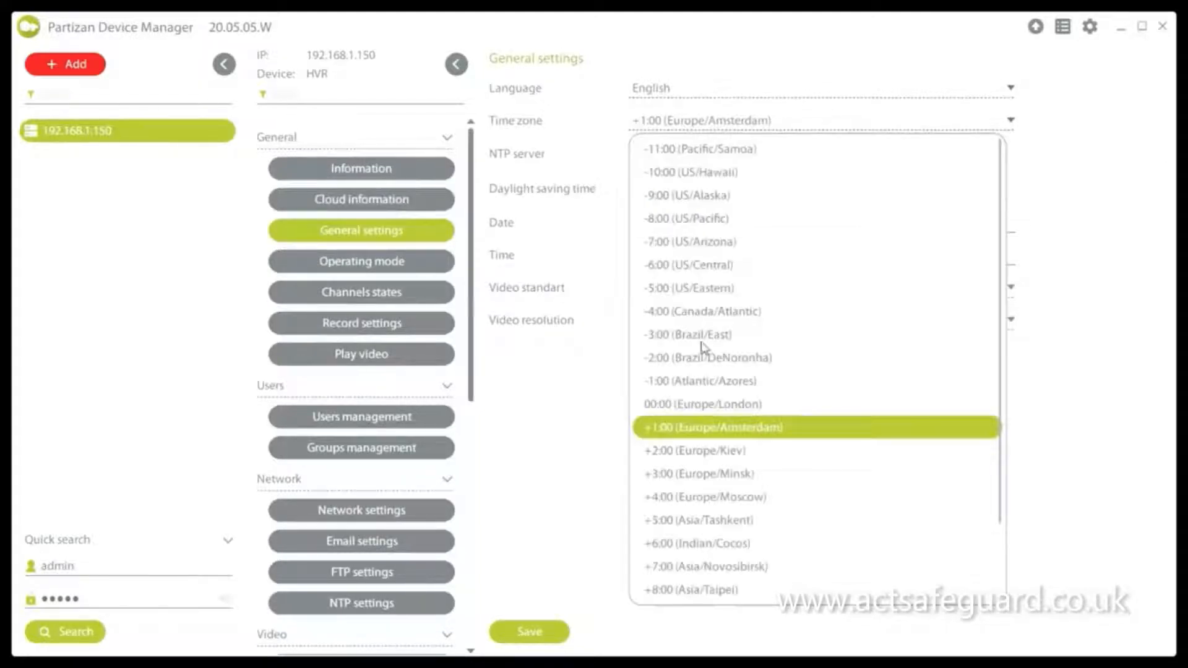
click(711, 405)
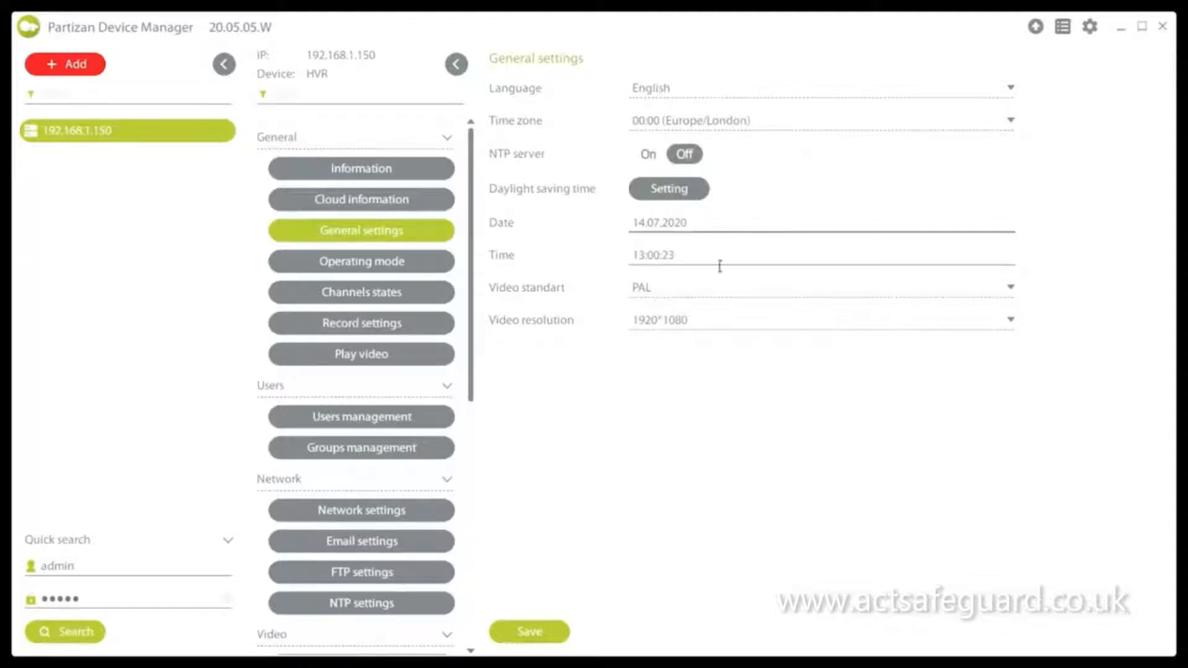
click(529, 632)
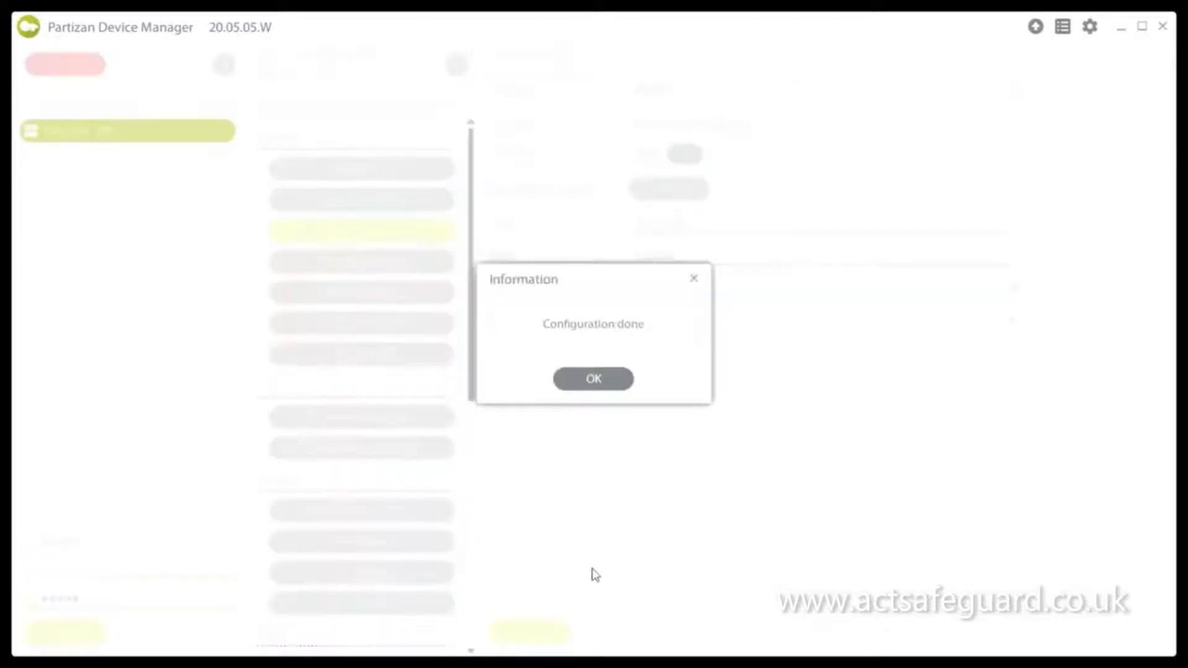
click(595, 378)
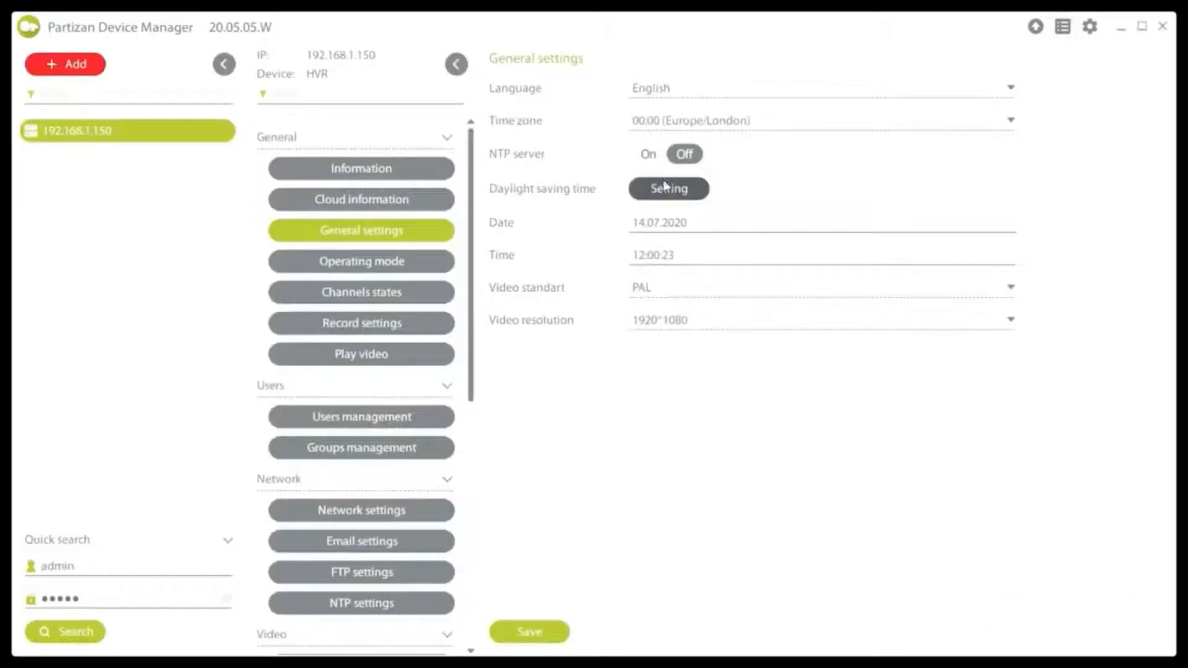
- Open the daylight saving time configuration and save it
click(674, 190)
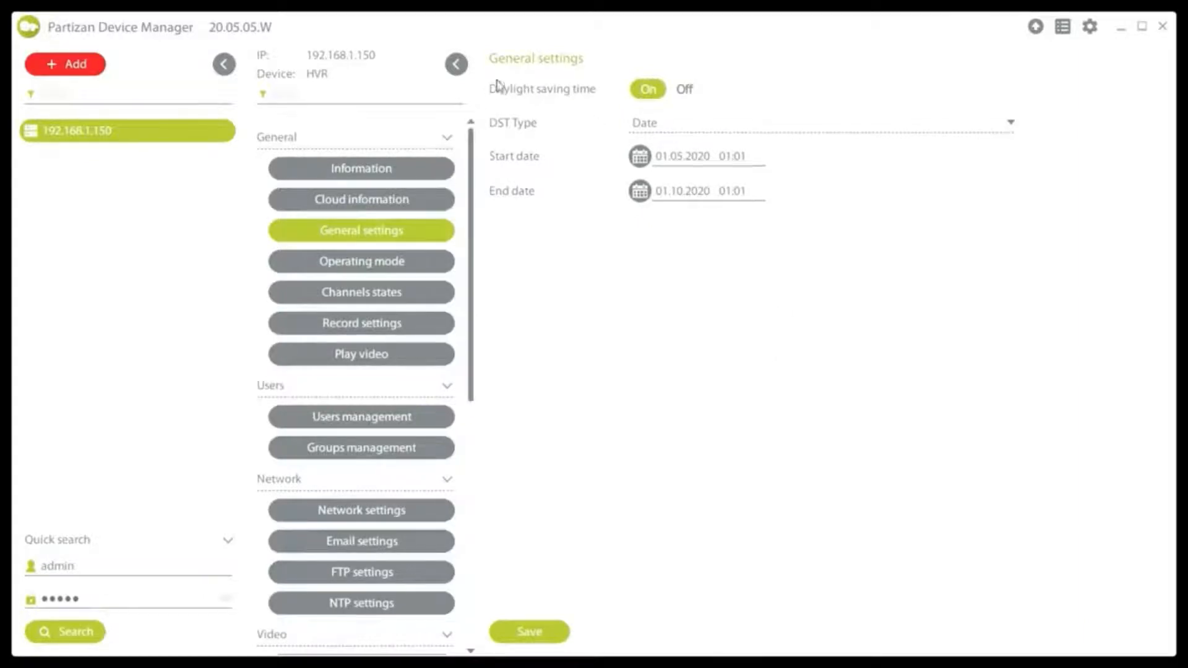
click(532, 631)
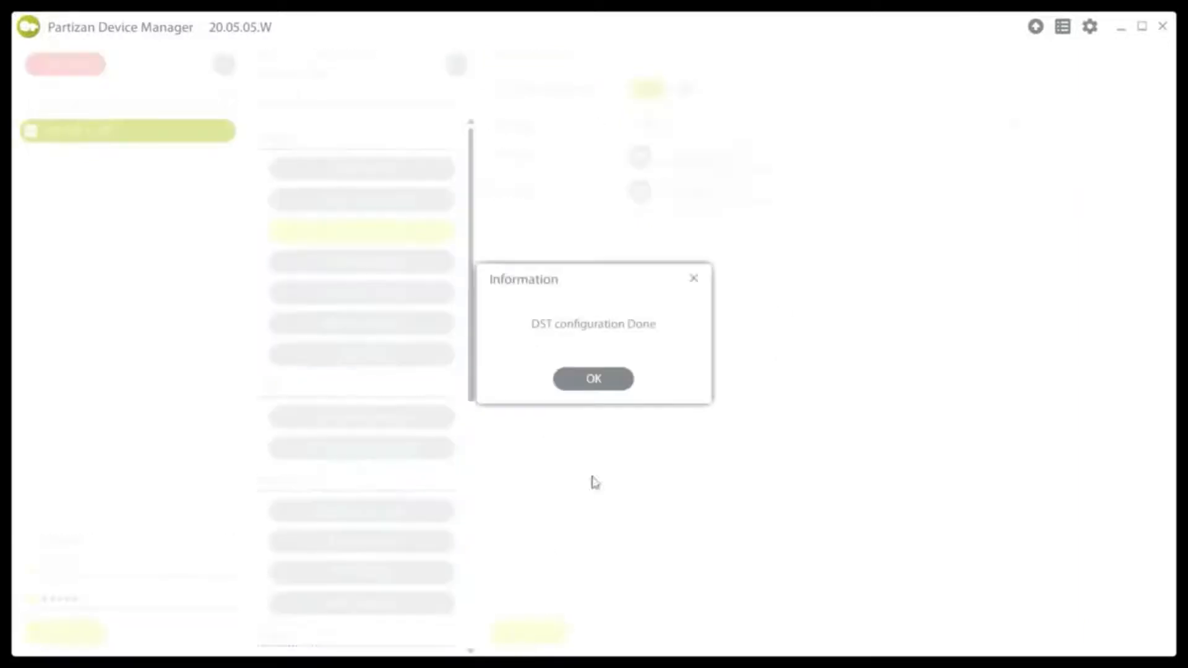
click(589, 378)
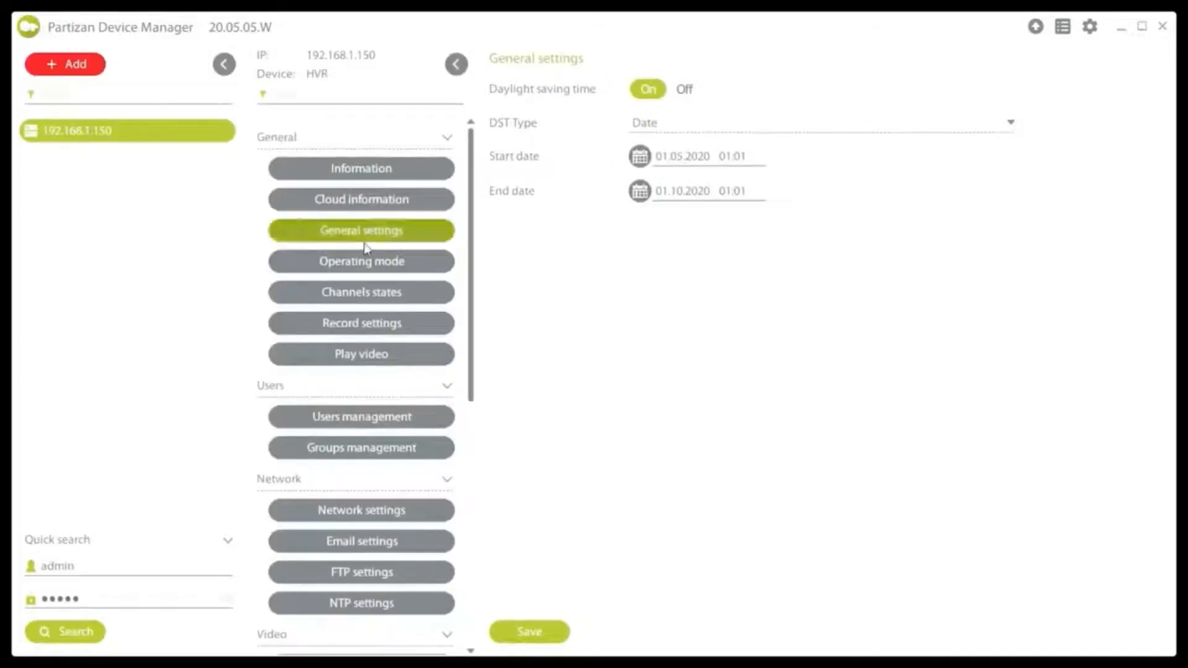
- Review the recorder's operating mode and the states of its channels
click(339, 264)
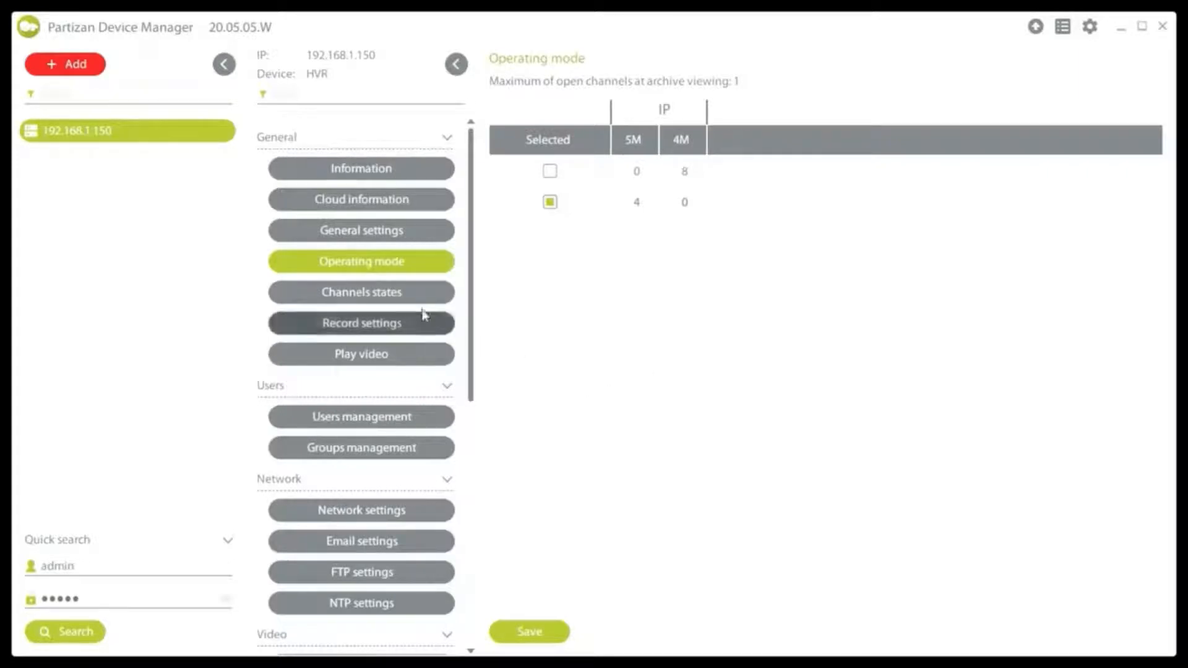
click(406, 294)
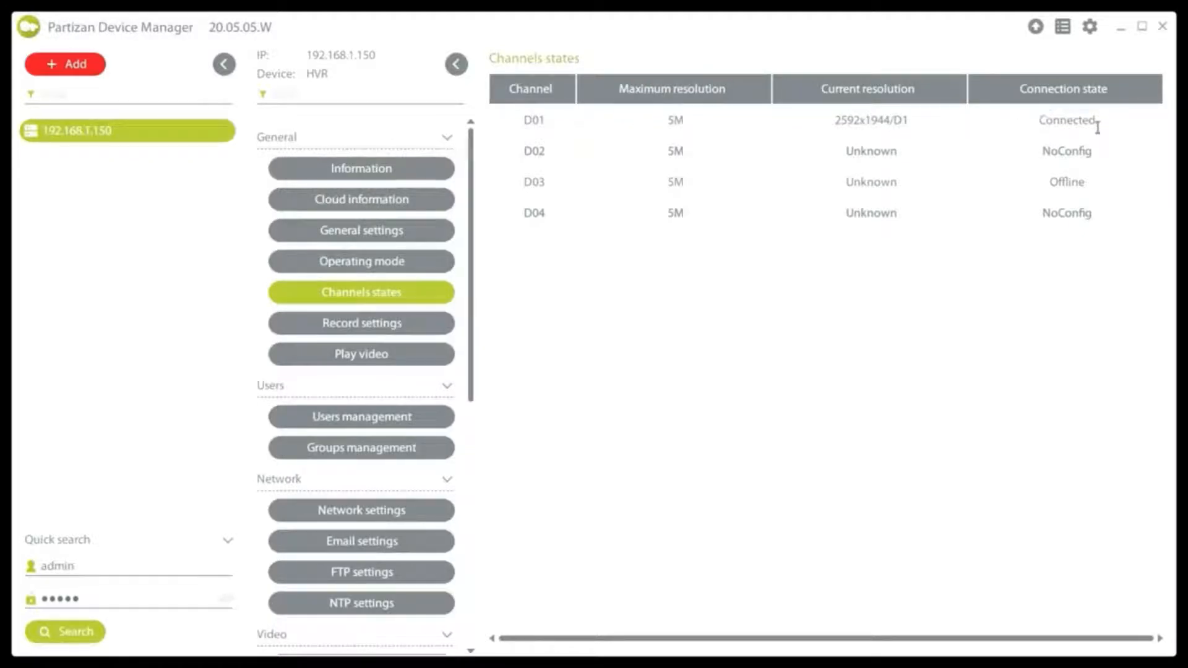
- Turn off Alarm recording for Schedule 1 on channel 1 and save the record settings
click(390, 328)
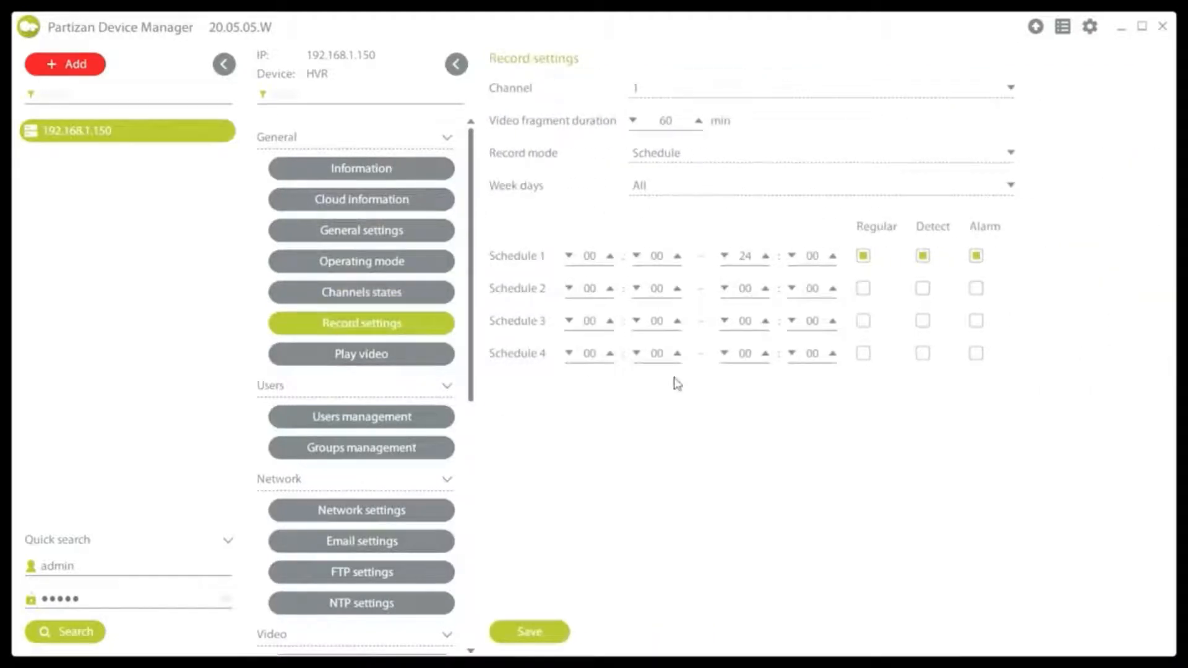
click(752, 99)
click(728, 115)
click(695, 156)
click(584, 196)
click(528, 635)
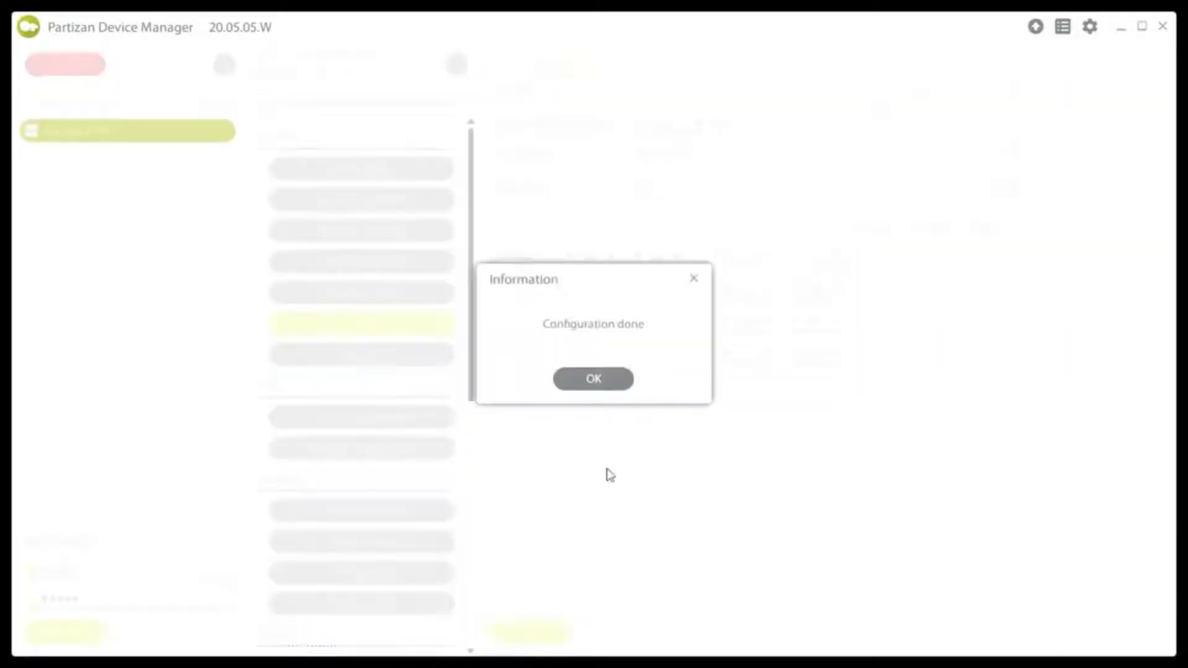
click(581, 379)
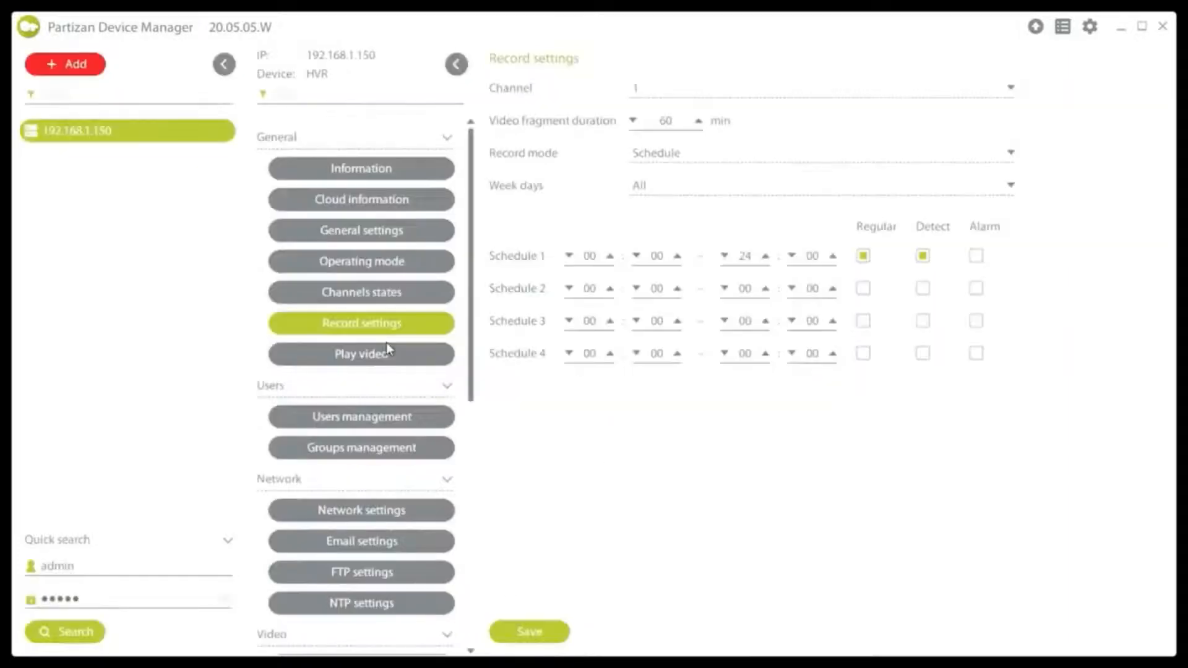
- View the recorder's live video and open the list of its user accounts
click(378, 354)
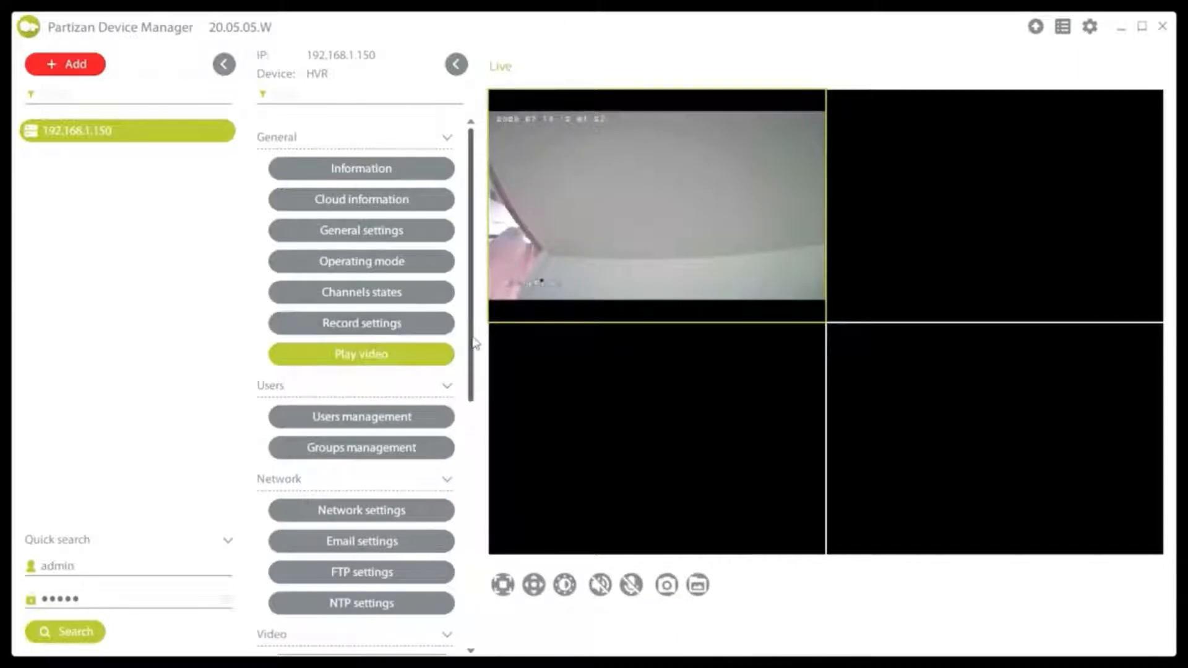
scroll(474, 355, down, 1)
drag(474, 354, 477, 411)
click(395, 290)
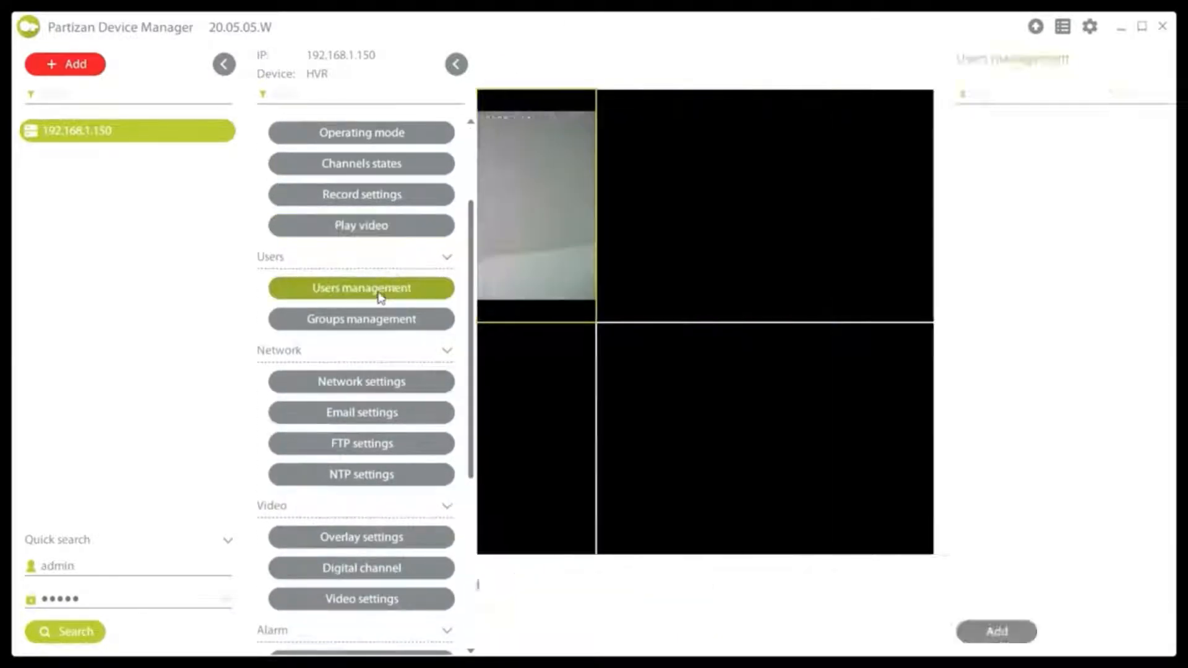
click(580, 169)
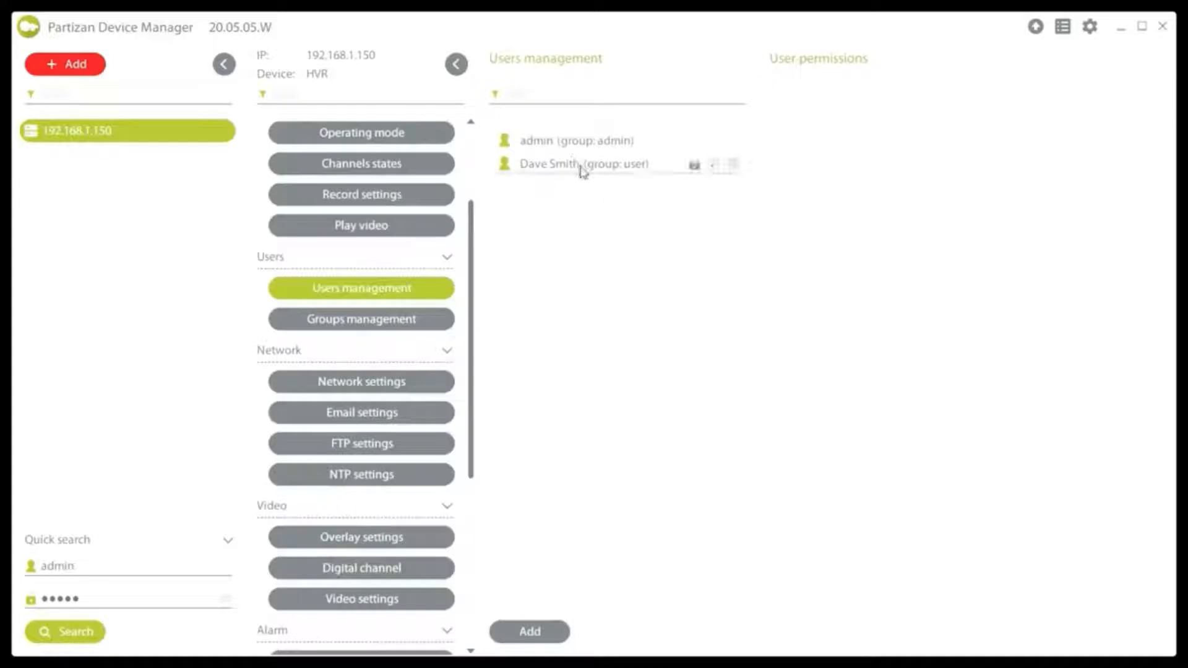
- Inspect the password modification form of the admin account and close it without changing anything
click(591, 141)
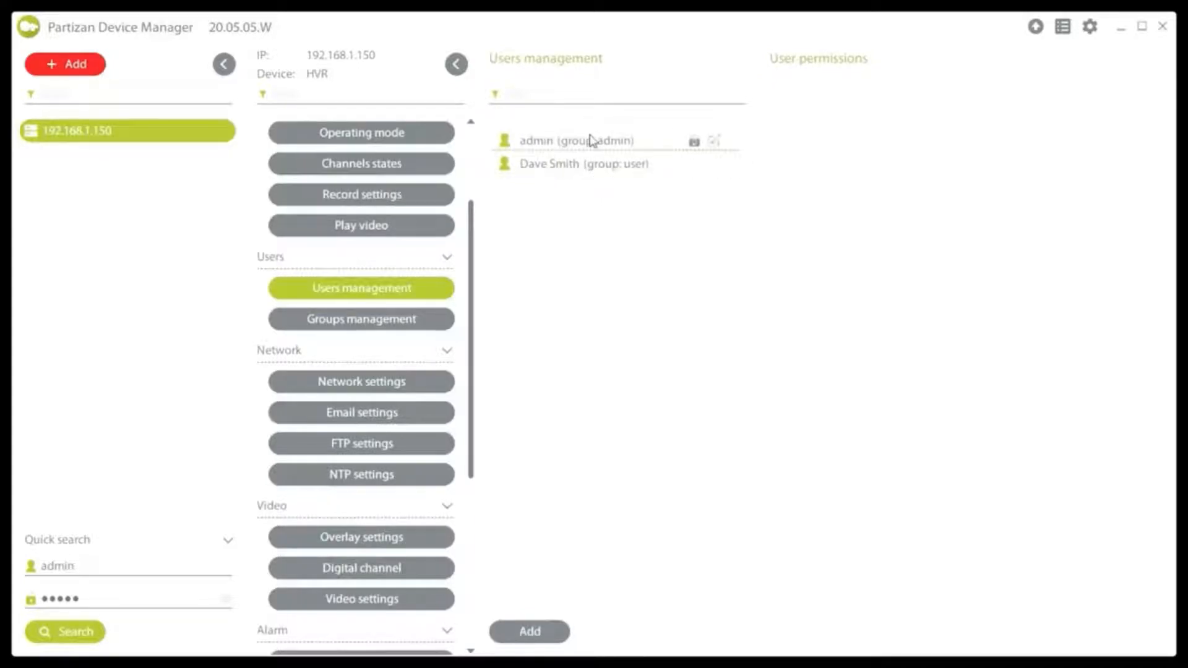
click(695, 144)
click(562, 303)
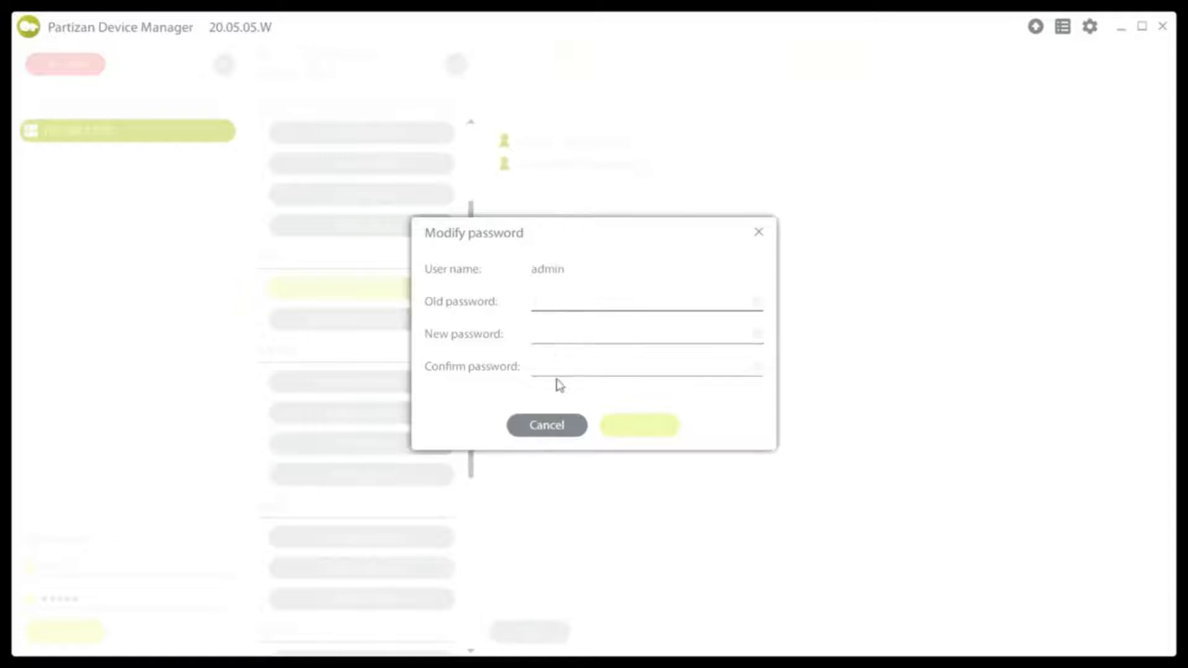
click(759, 234)
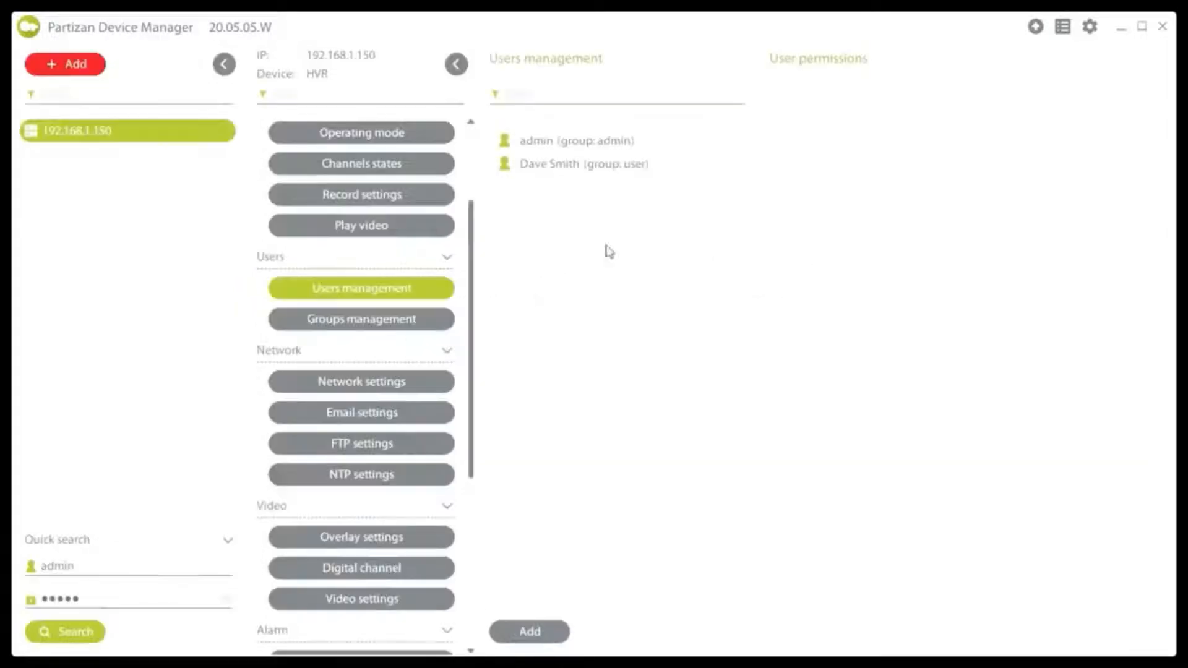
- Display the permissions of the account that belongs to the user group
mouse_move(579, 166)
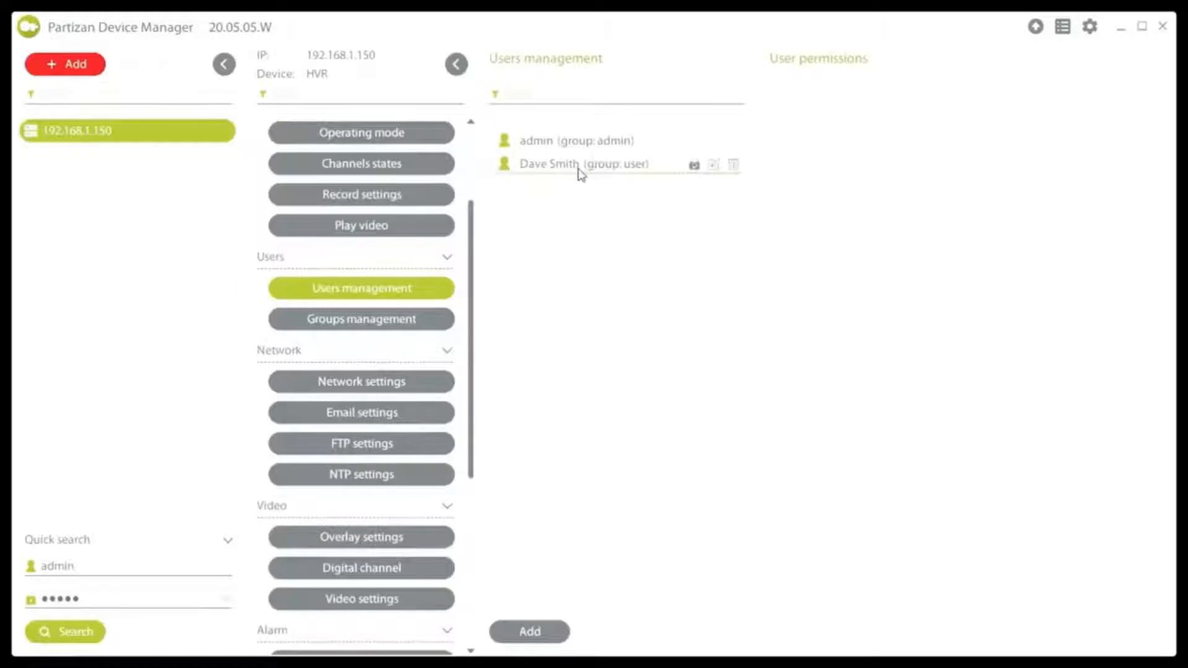
click(628, 170)
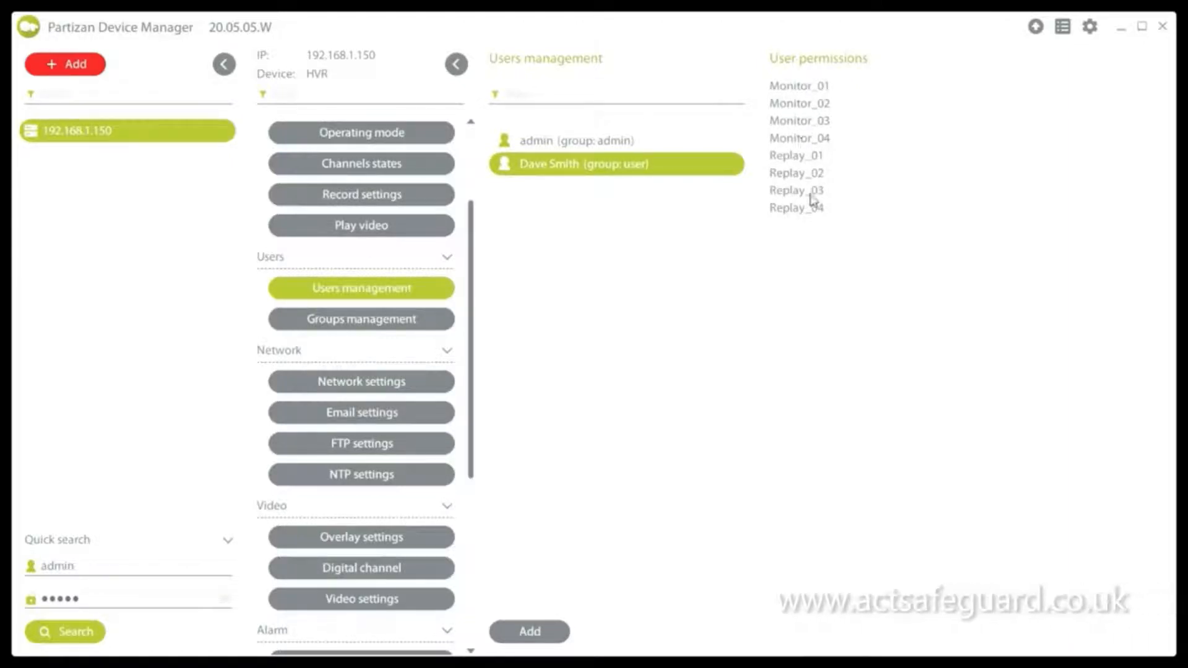
- Preview the admin group's rights in the edit form of the account in the user group, and close the form without saving
mouse_move(639, 180)
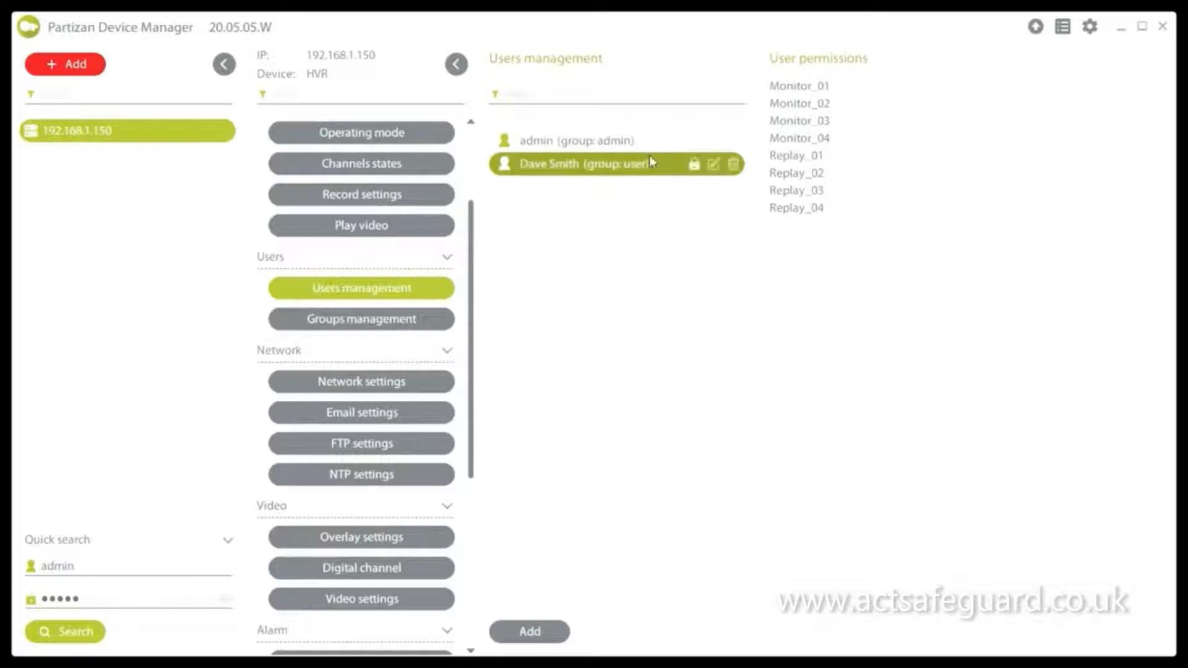
click(713, 164)
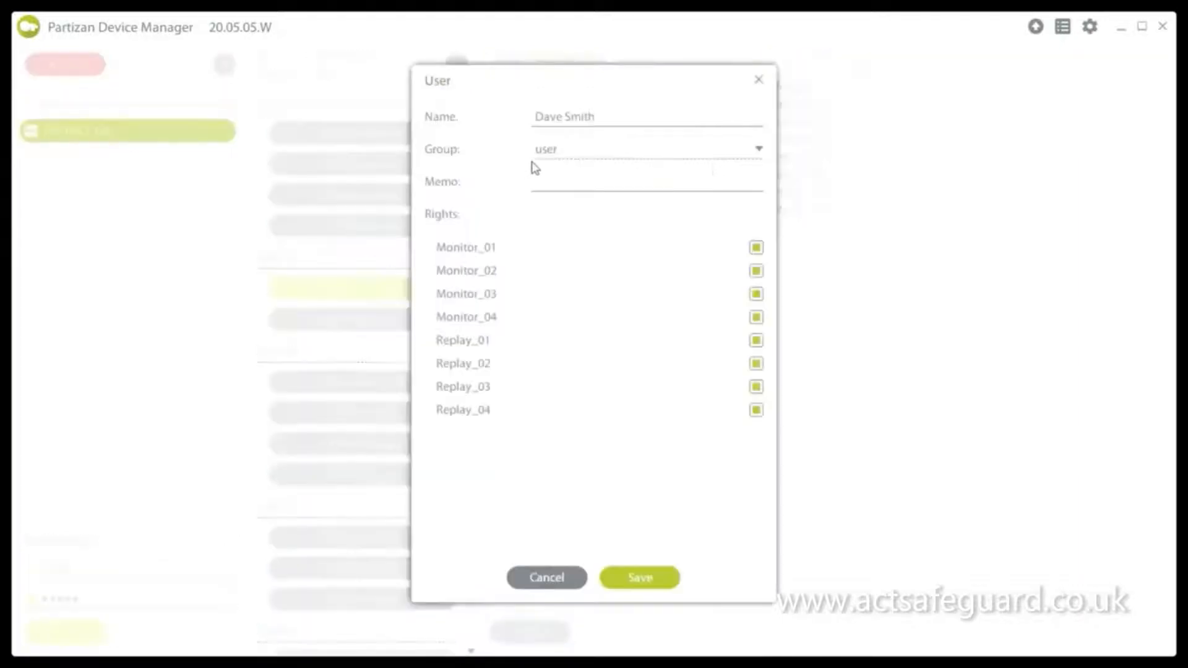
click(573, 151)
click(573, 178)
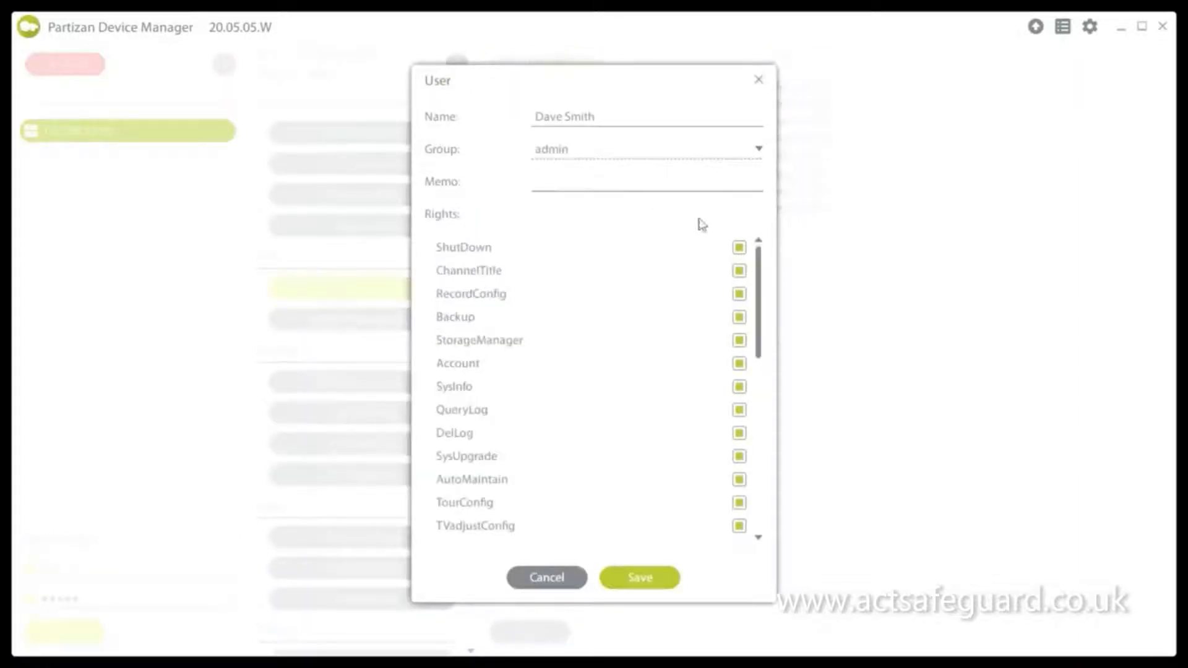
drag(763, 279, 756, 473)
drag(766, 415, 766, 198)
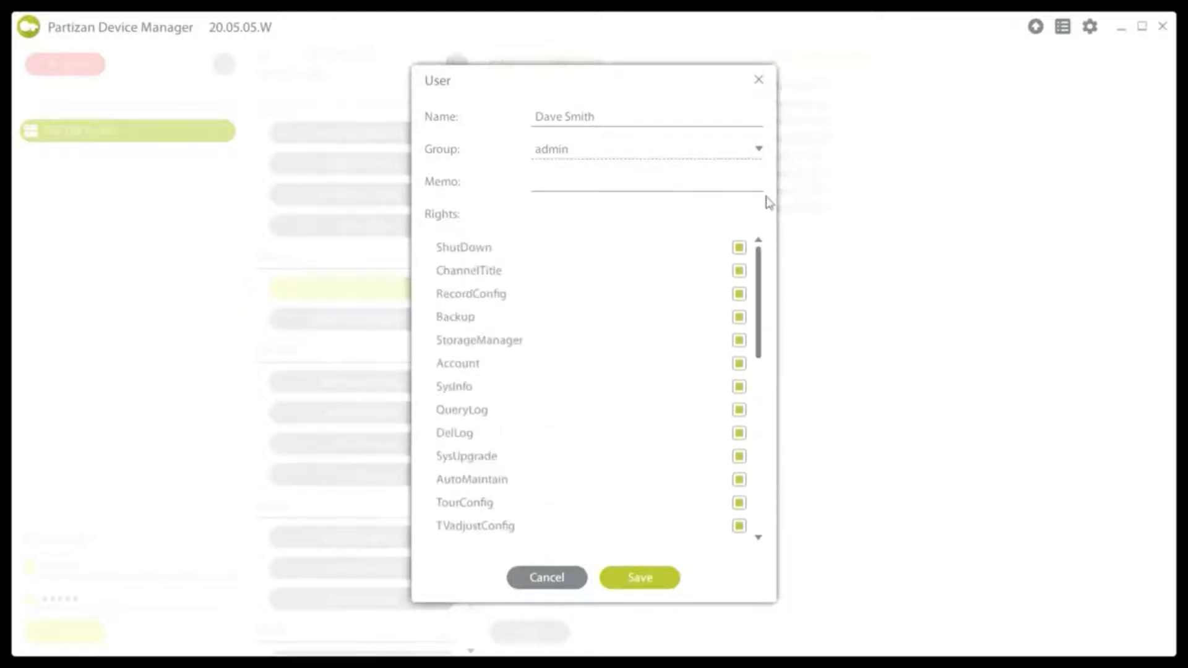
click(760, 82)
- View the list of user groups and open the recorder's network settings
click(394, 328)
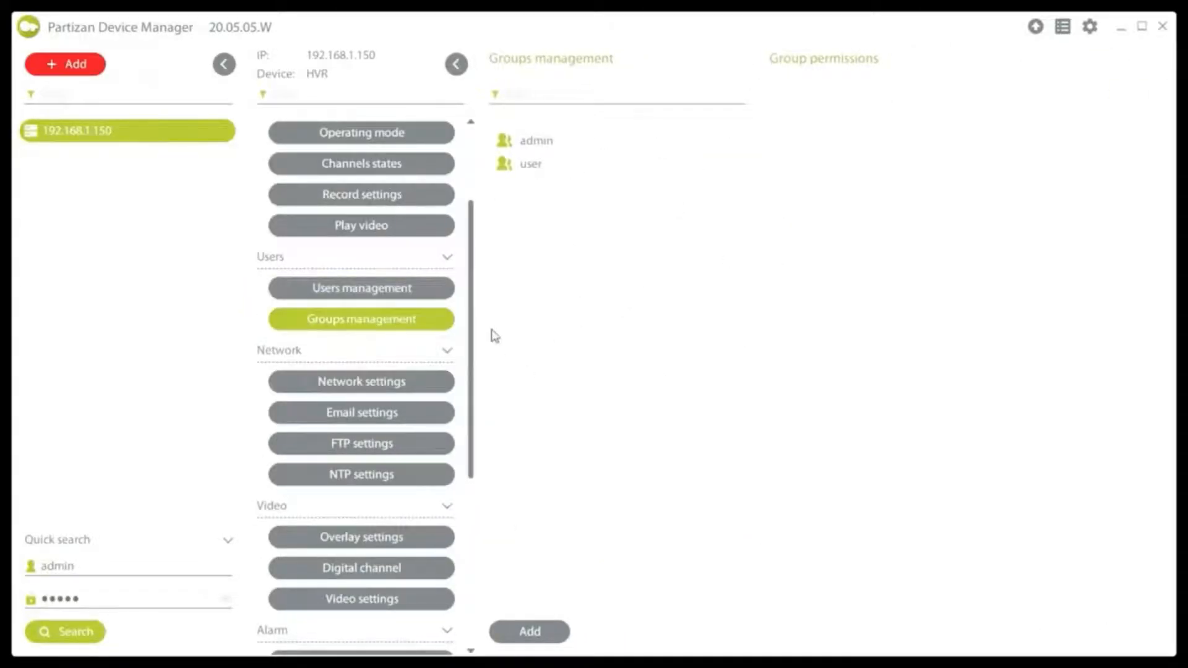
drag(474, 320, 468, 395)
click(361, 261)
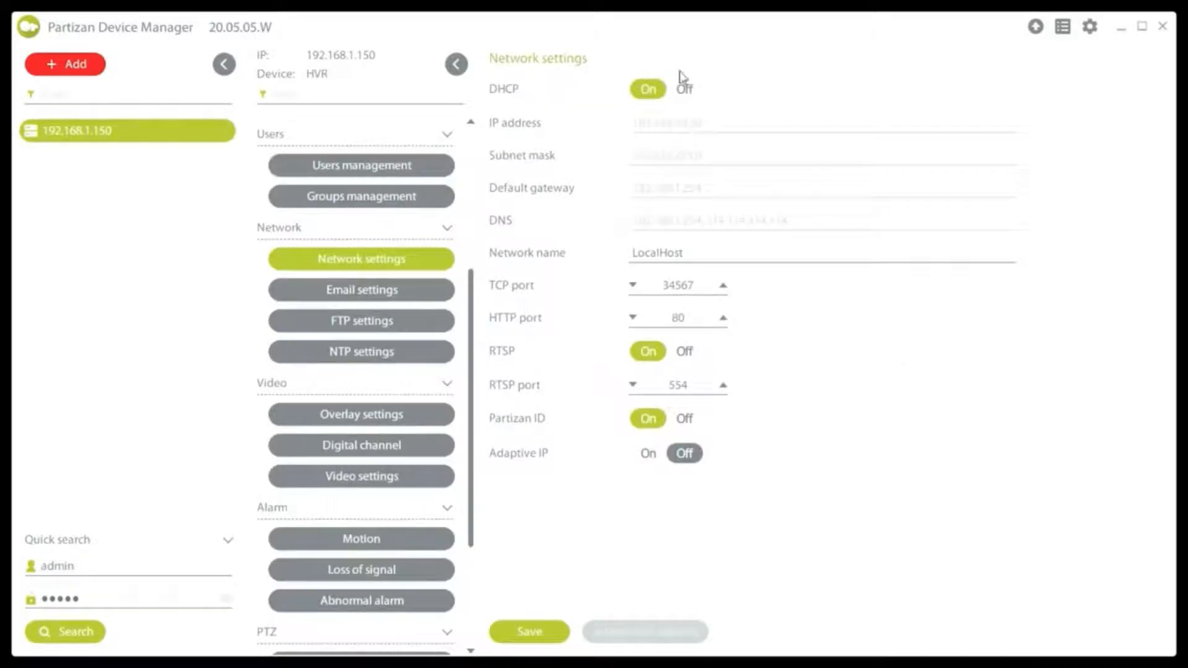
- Try editing the static IP address with DHCP switched off, and turn DHCP back on
click(684, 90)
click(714, 129)
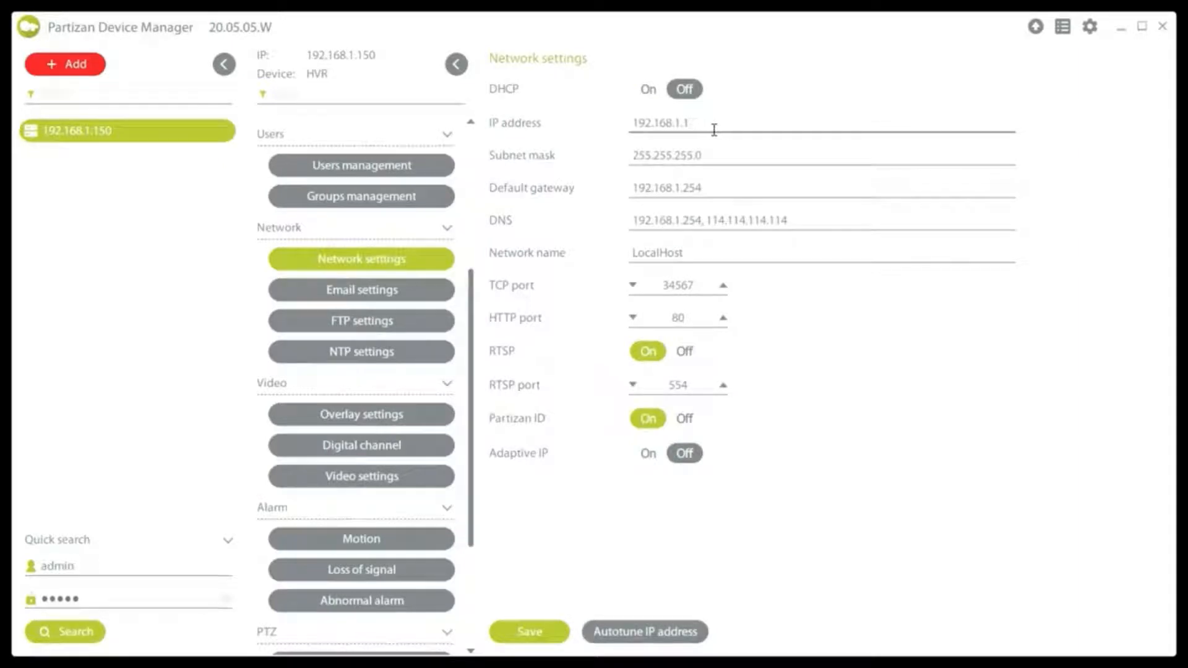
key(BackSpace)
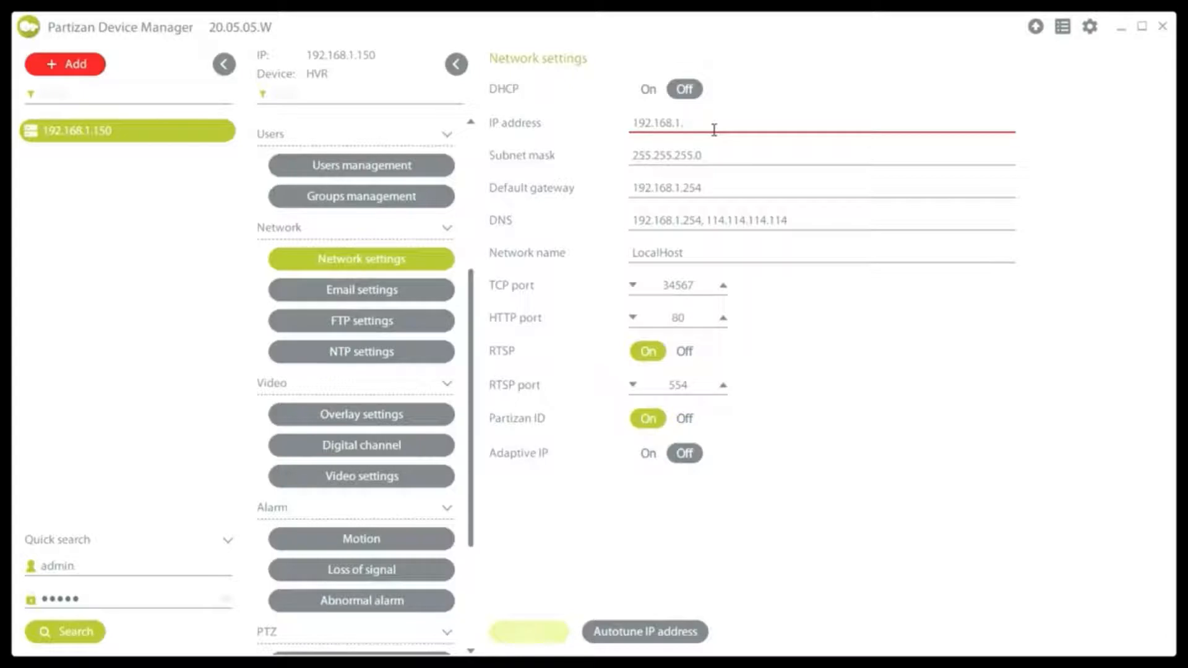
click(648, 90)
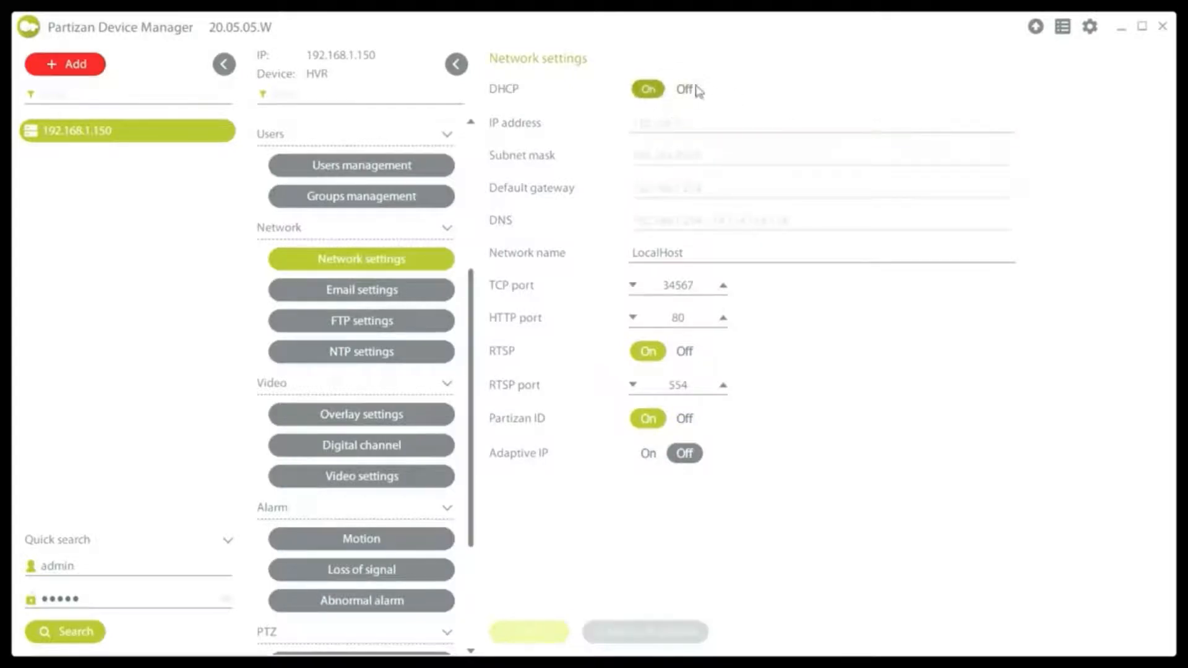
click(692, 90)
text(10)
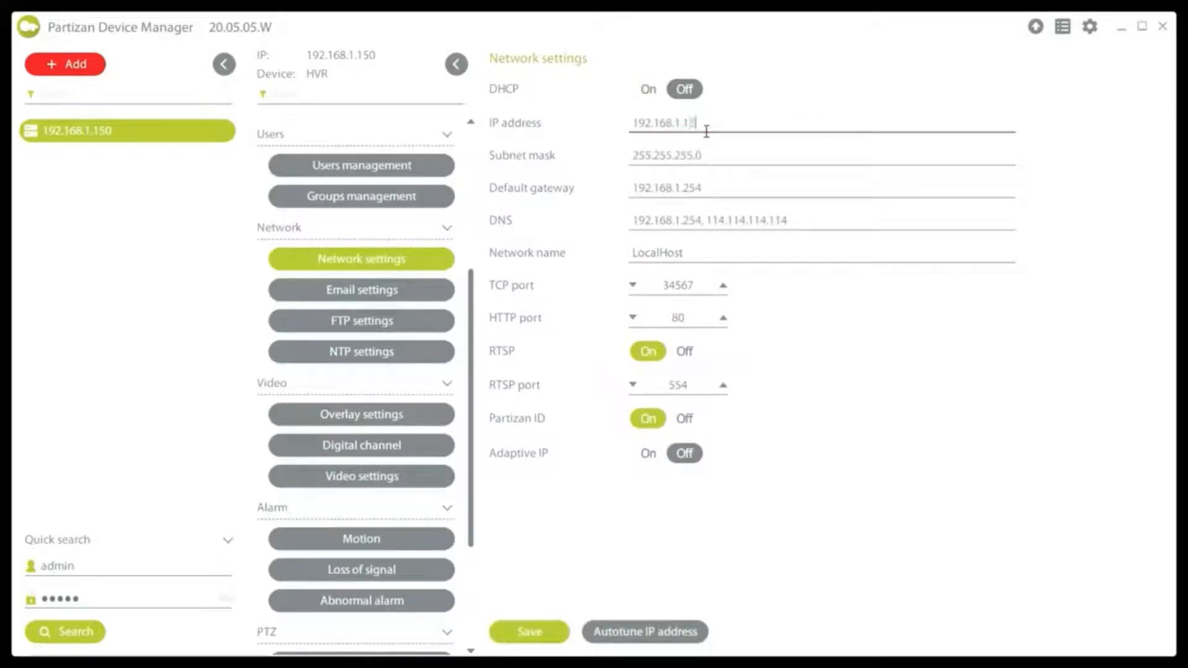
click(648, 89)
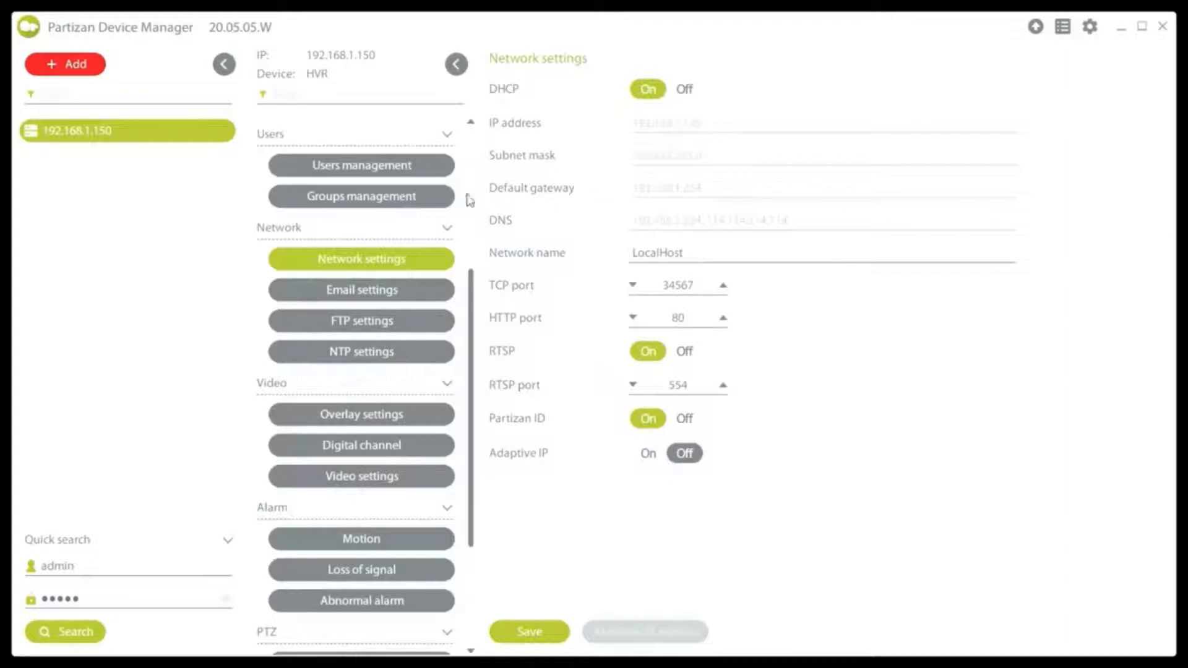
- Examine the SMTP fields in the email settings by enabling email temporarily, and switch its status off again
click(364, 285)
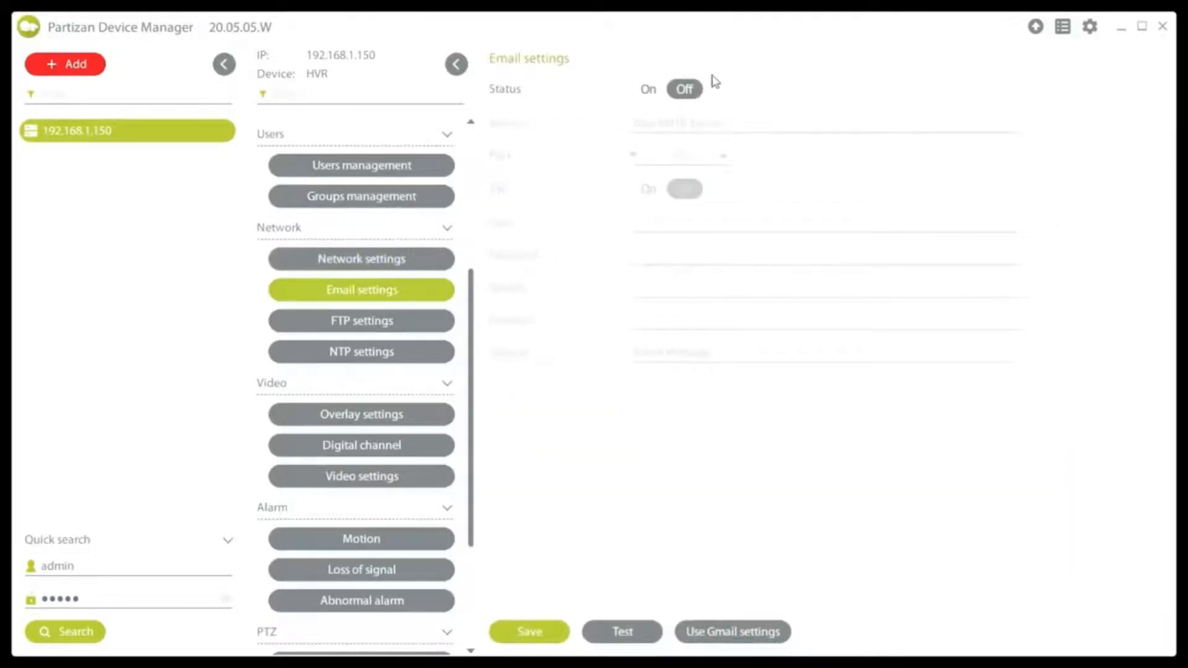
click(668, 85)
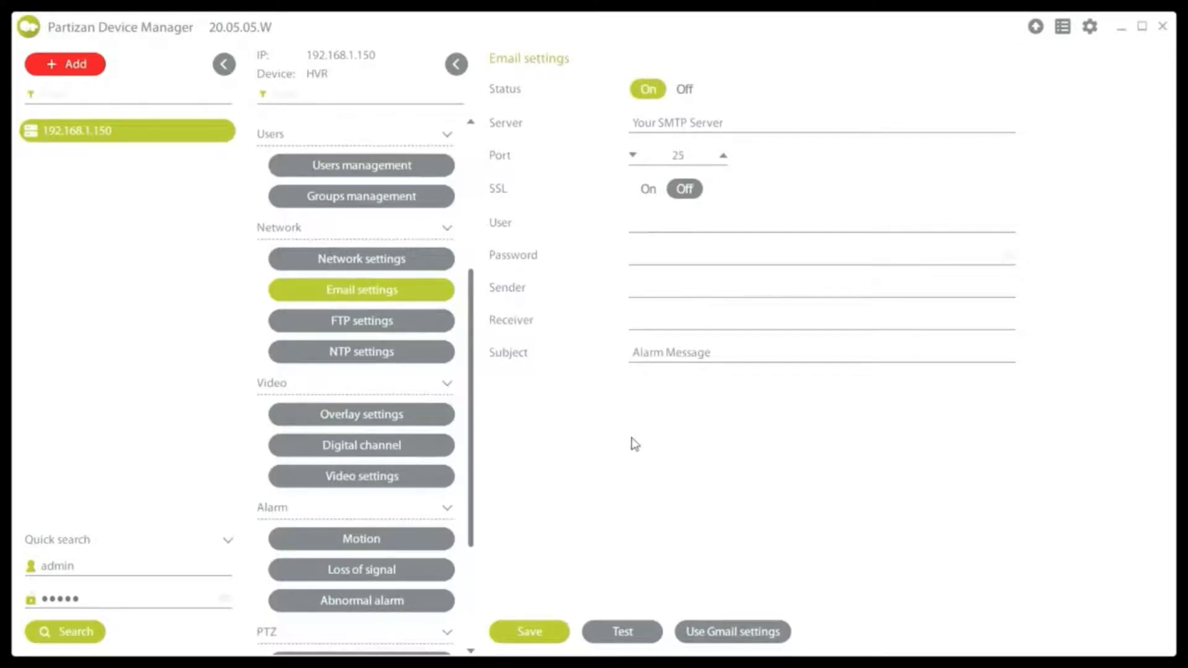
click(688, 92)
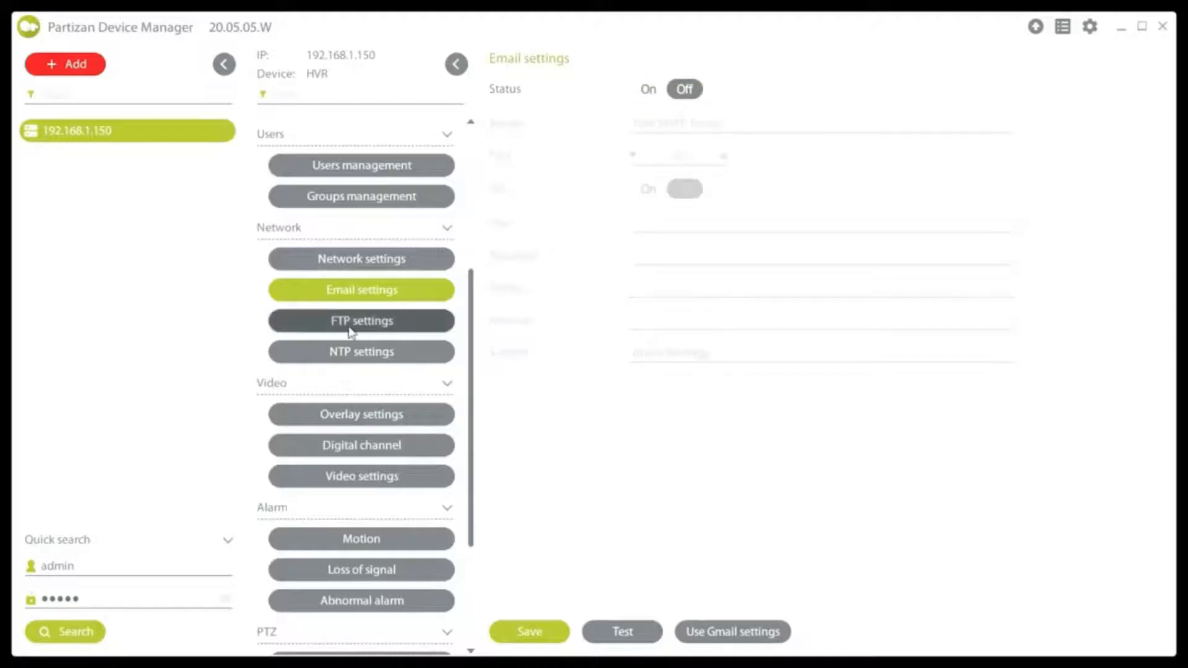
scroll(454, 340, down, 2)
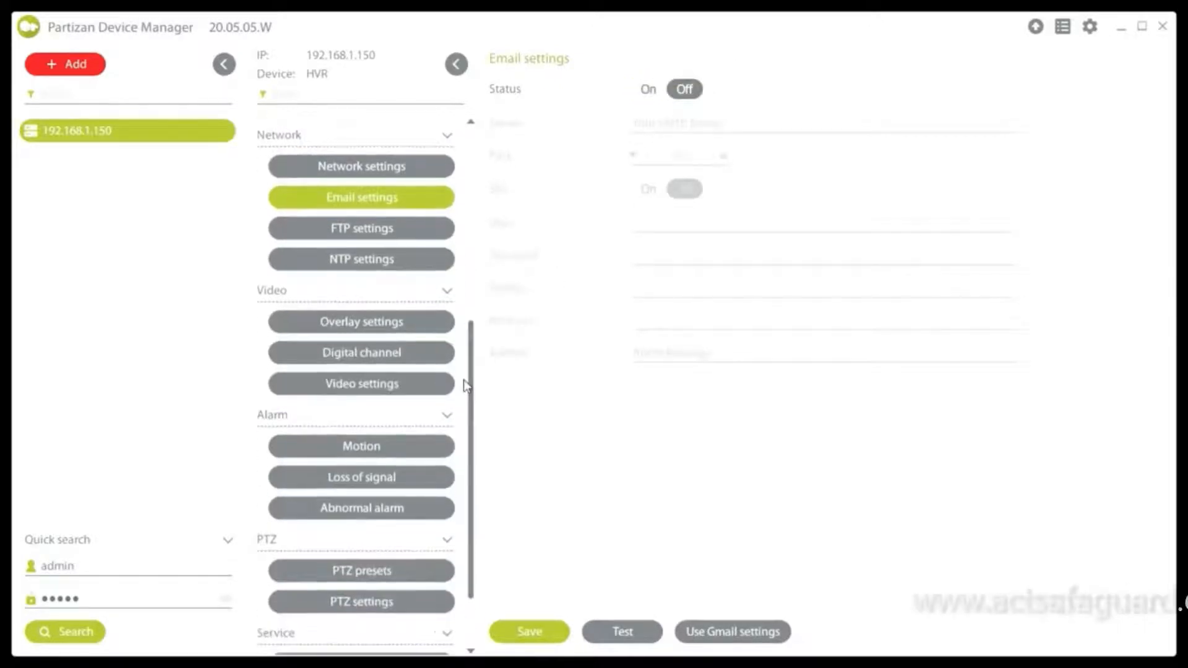
click(409, 290)
click(446, 322)
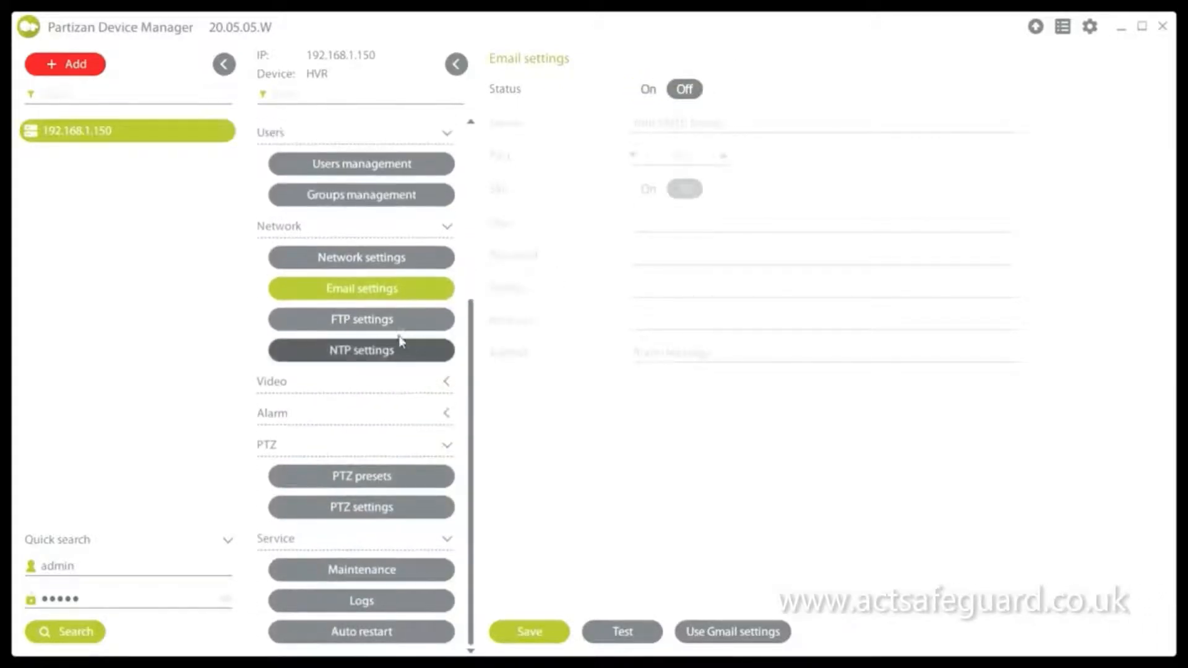
click(450, 383)
click(447, 509)
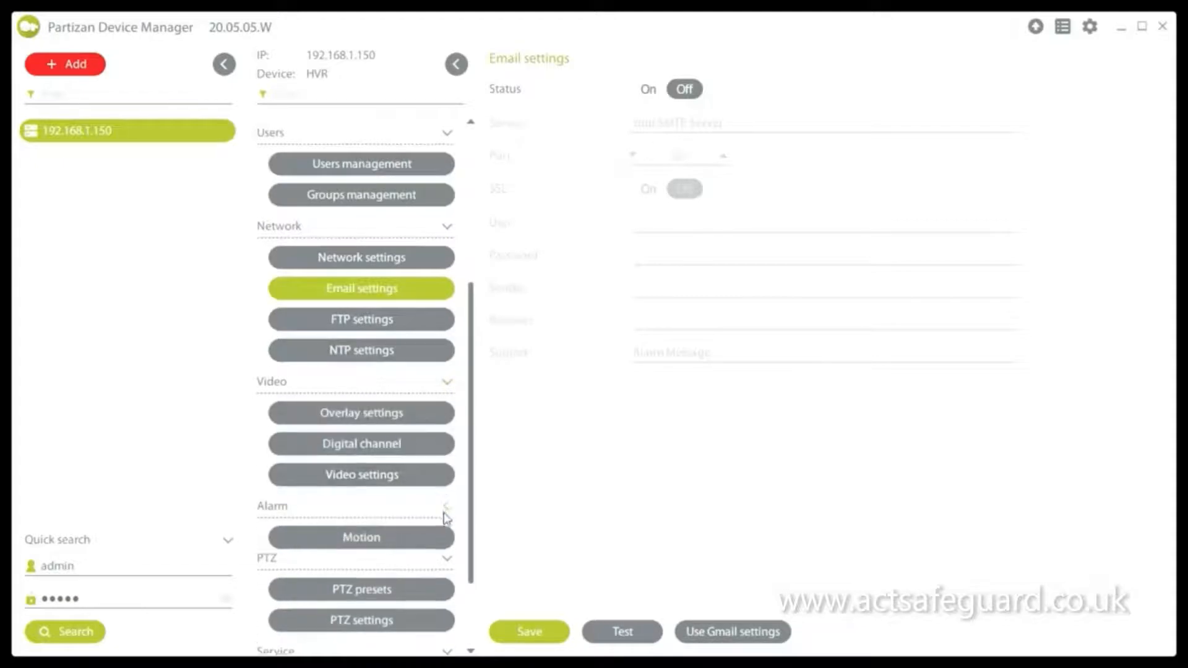
- Display the overlay settings of channel 1 and the digital channel configuration with its connected camera
click(395, 414)
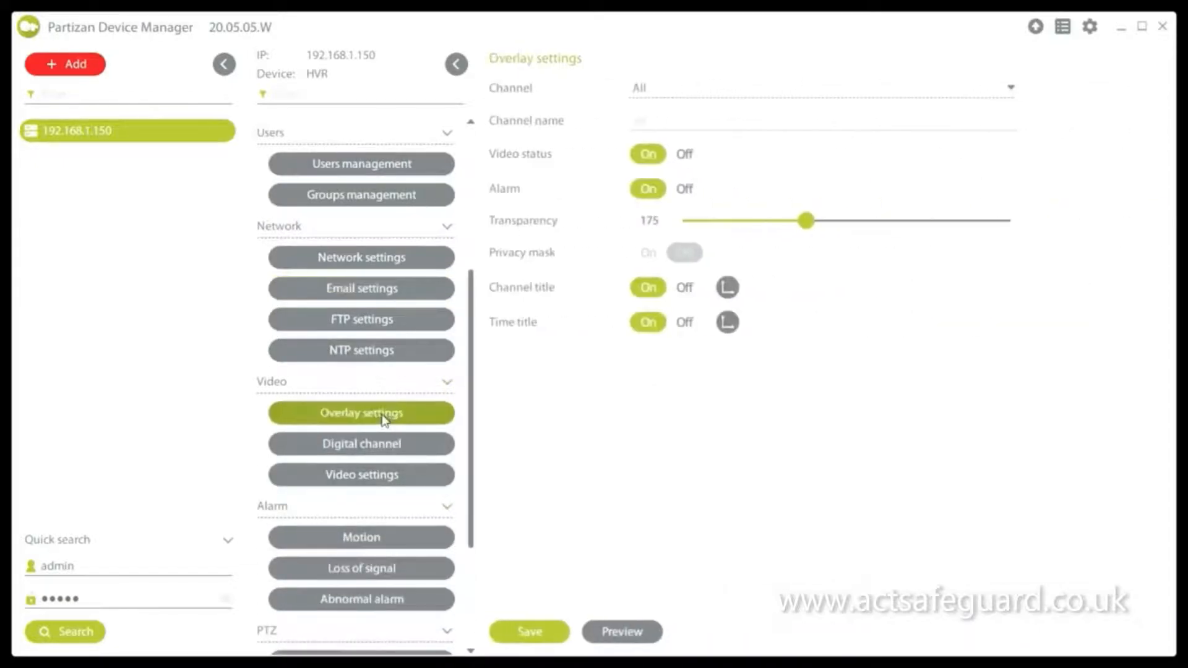
click(822, 90)
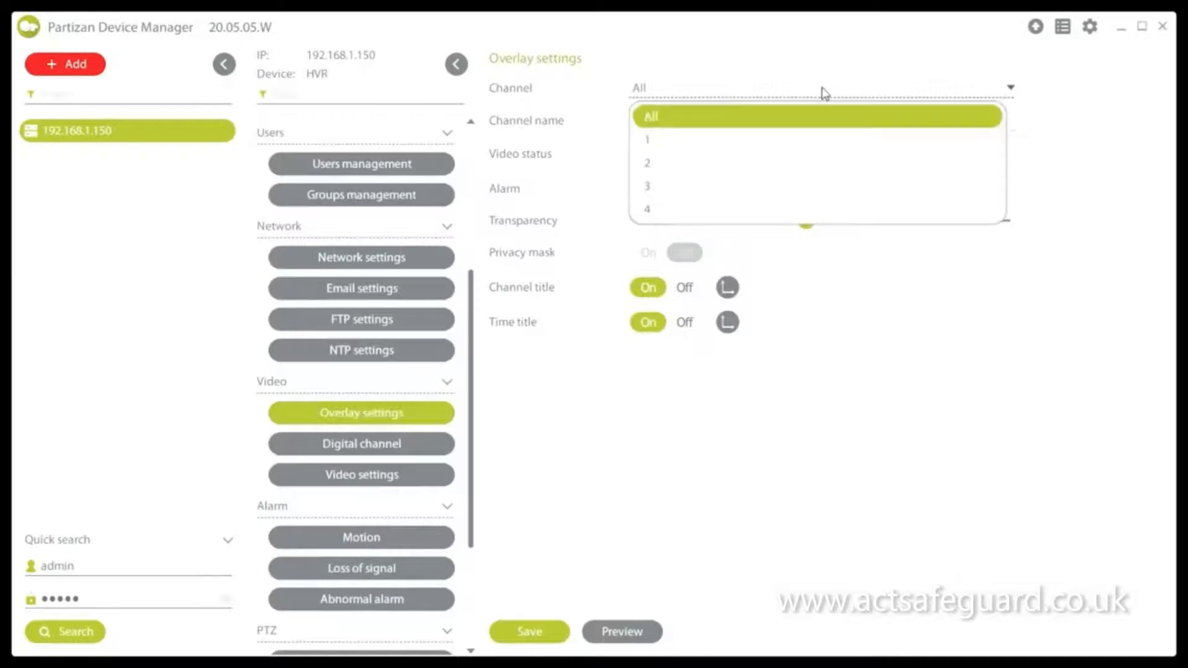
click(738, 140)
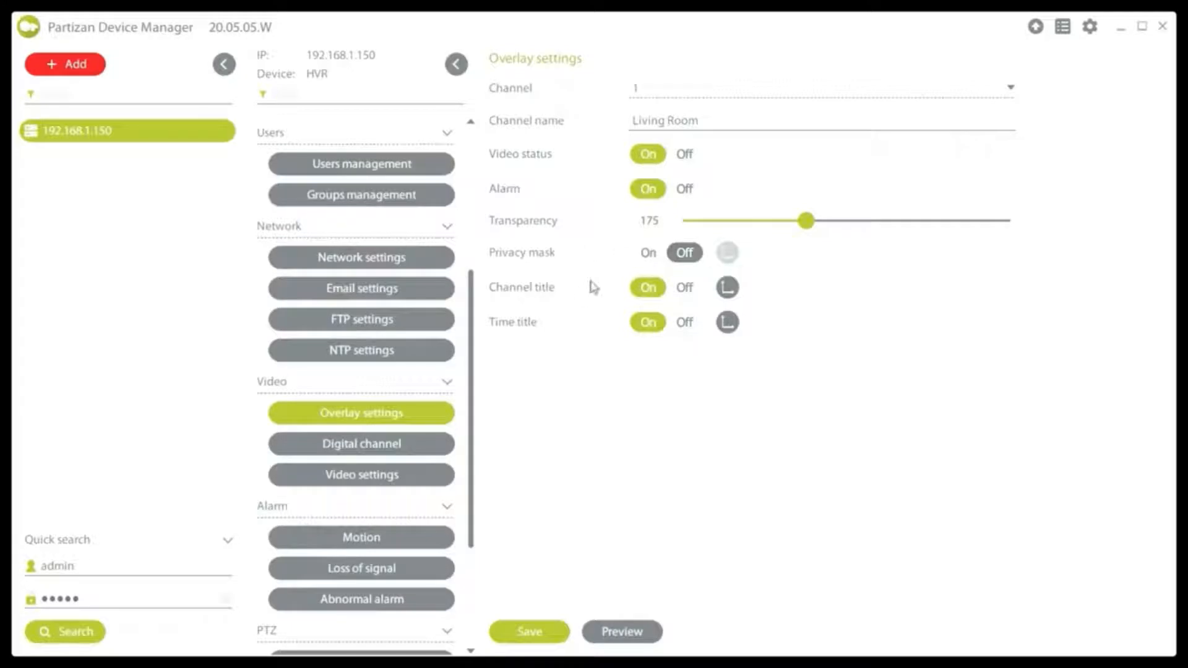
click(403, 452)
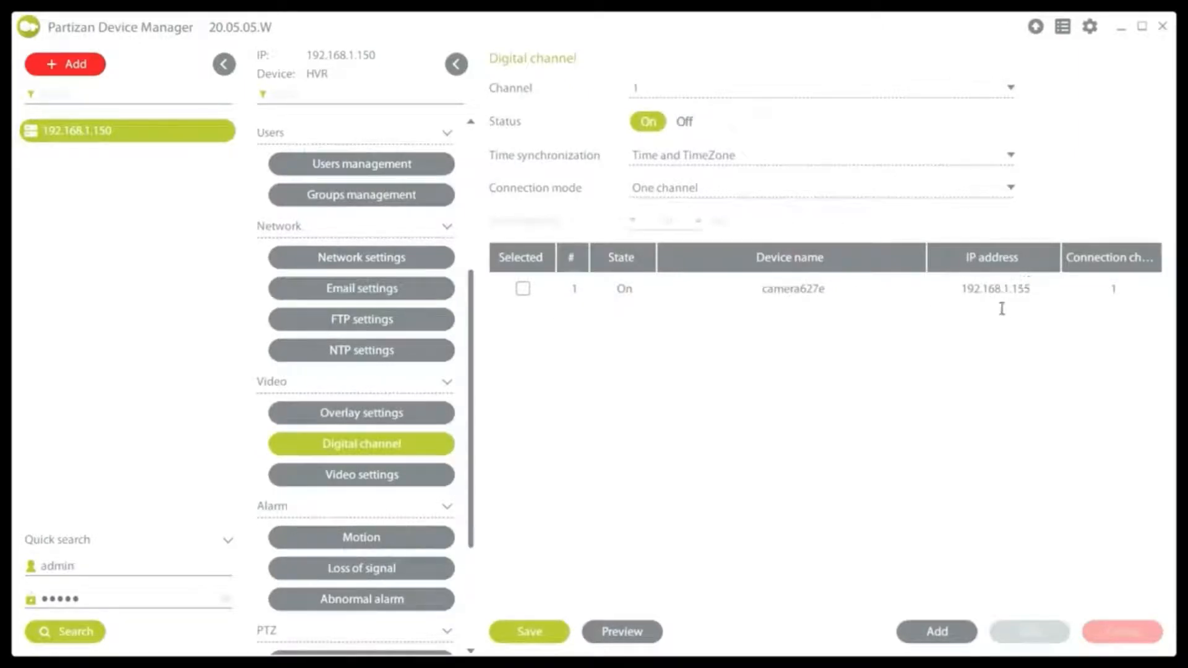
- Set the main stream of channel 1 to H.265 compression and 15 FPS in the video settings, and save the configuration
click(415, 470)
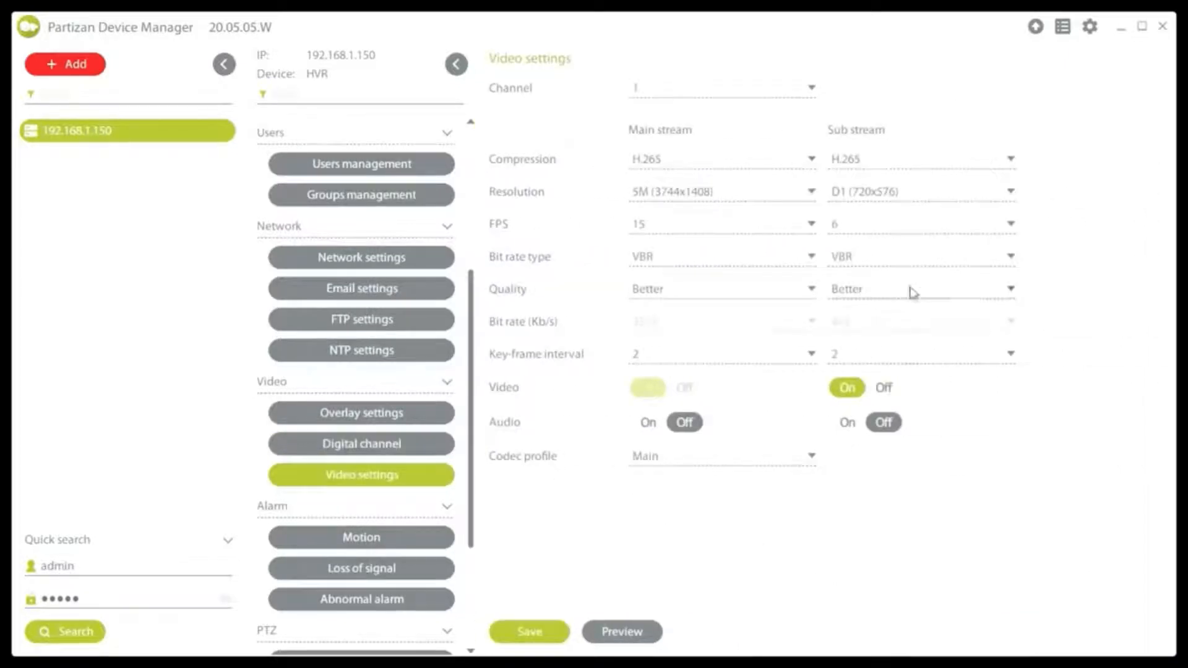
click(732, 173)
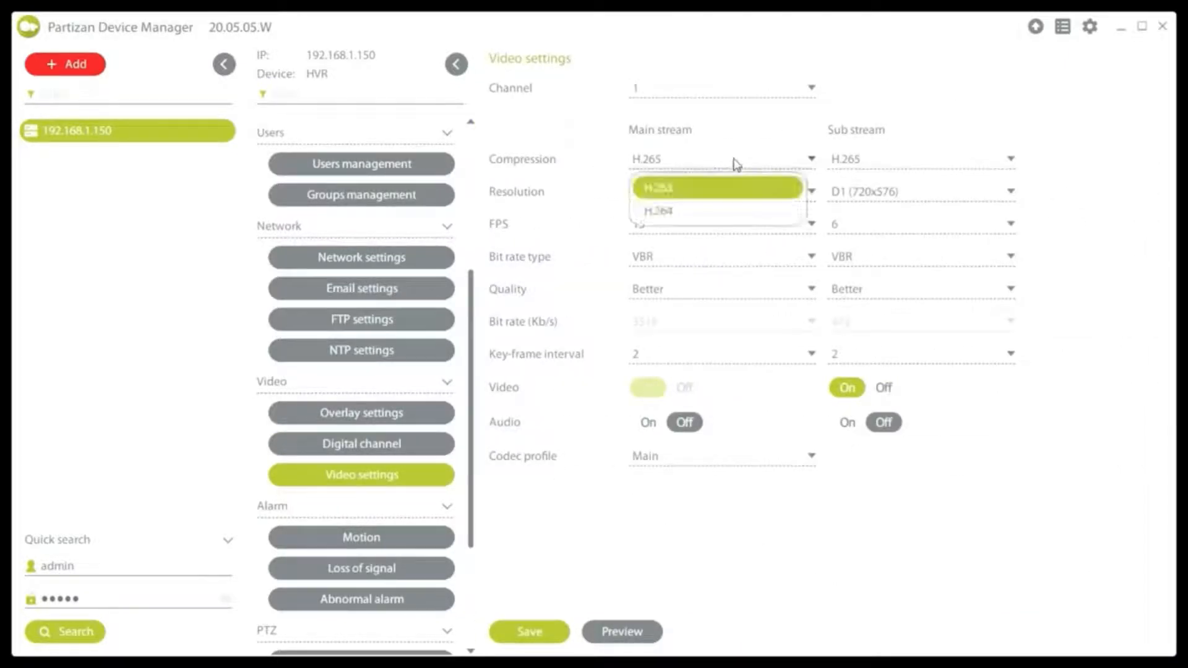
click(680, 186)
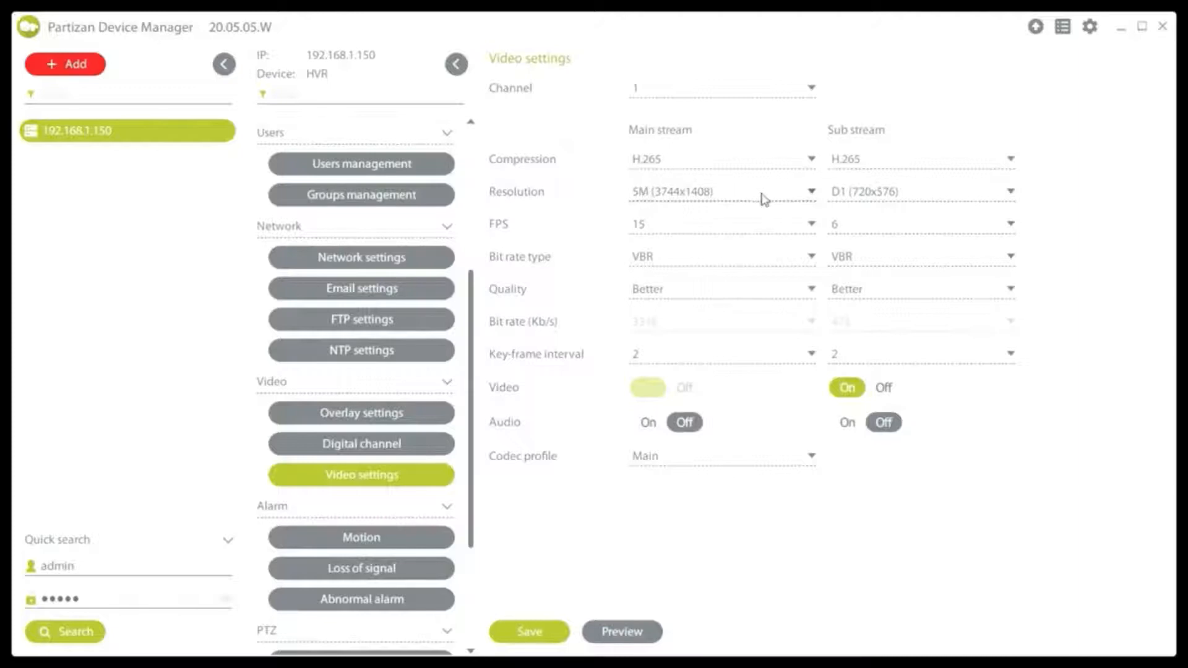
click(659, 228)
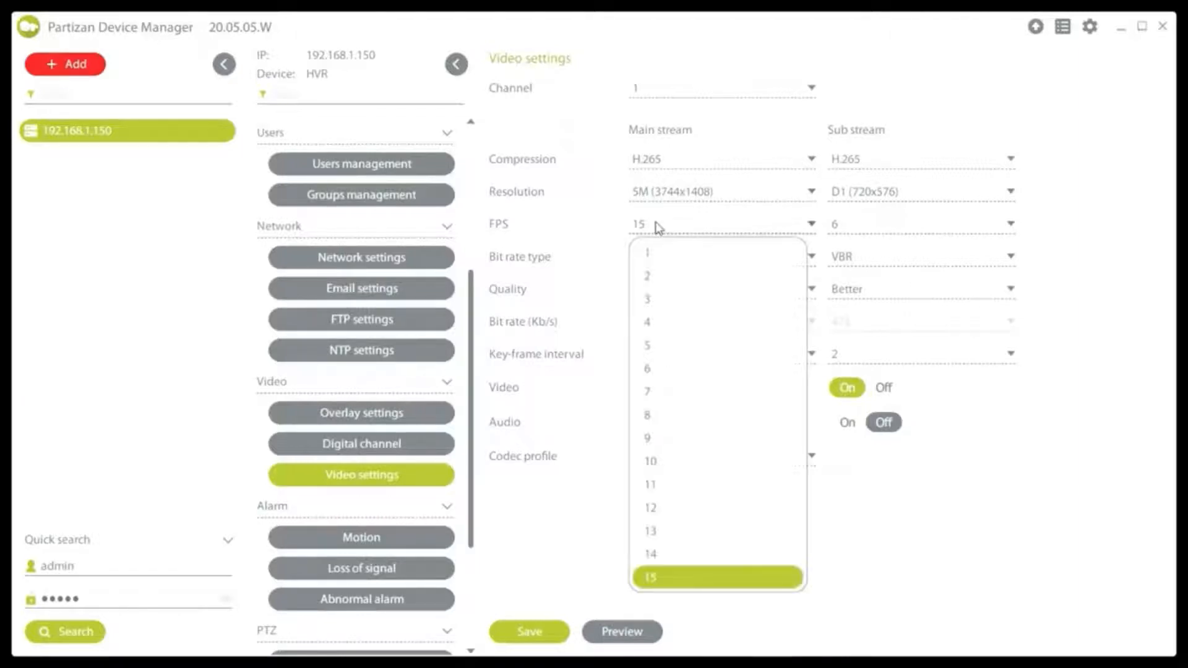
click(755, 566)
click(702, 296)
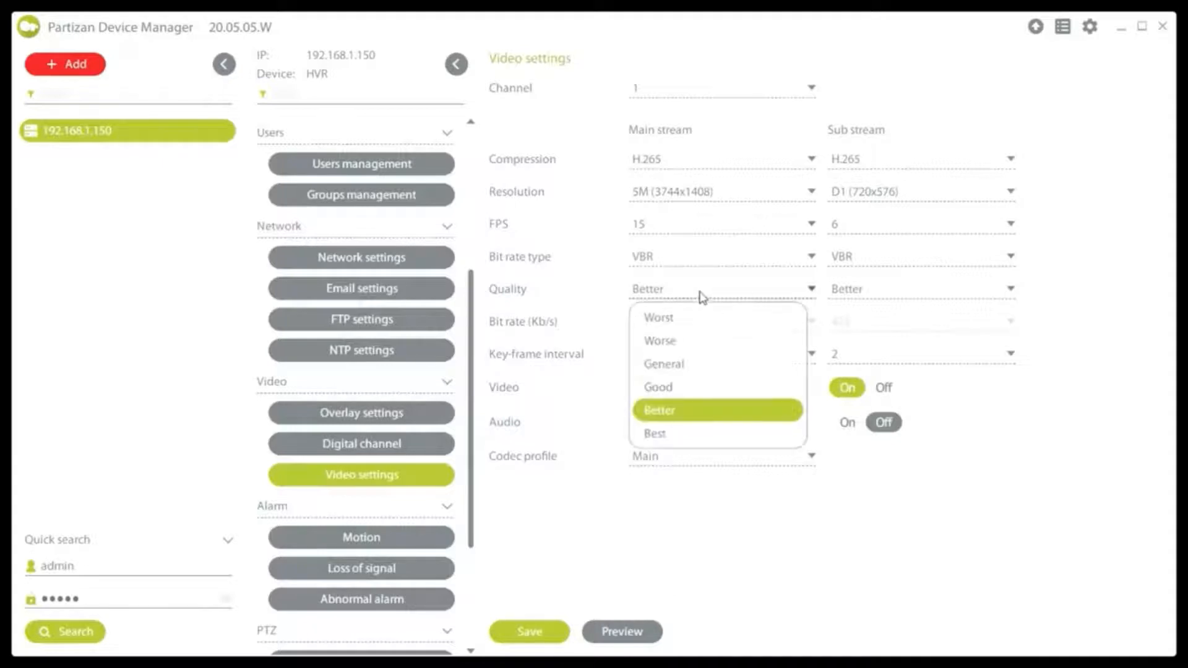
click(747, 490)
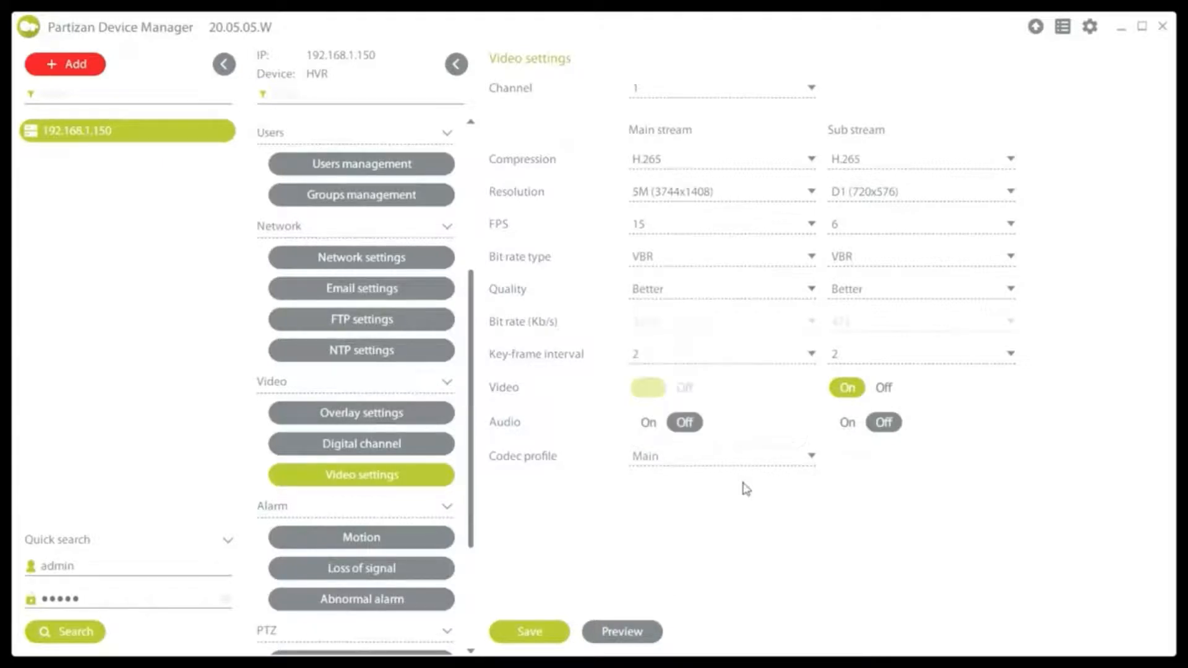
click(534, 633)
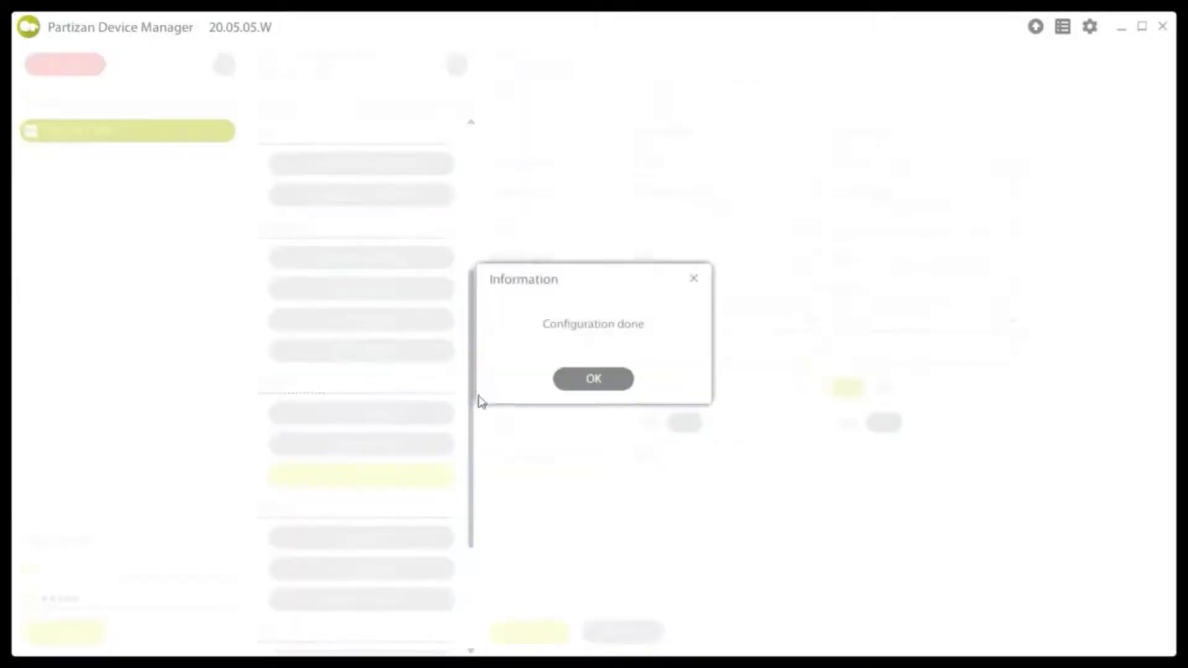
click(593, 378)
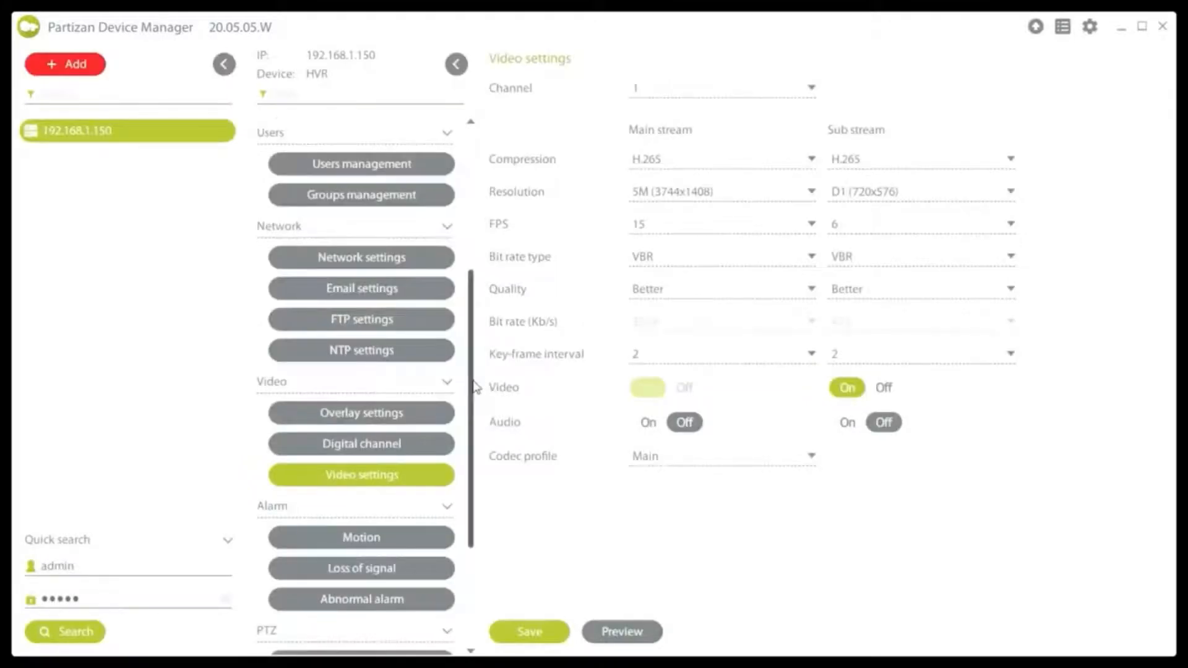
- Review the motion alarm settings of channel 1, including the weekly period schedule, and leave the schedule without saving
drag(468, 398, 483, 503)
click(352, 365)
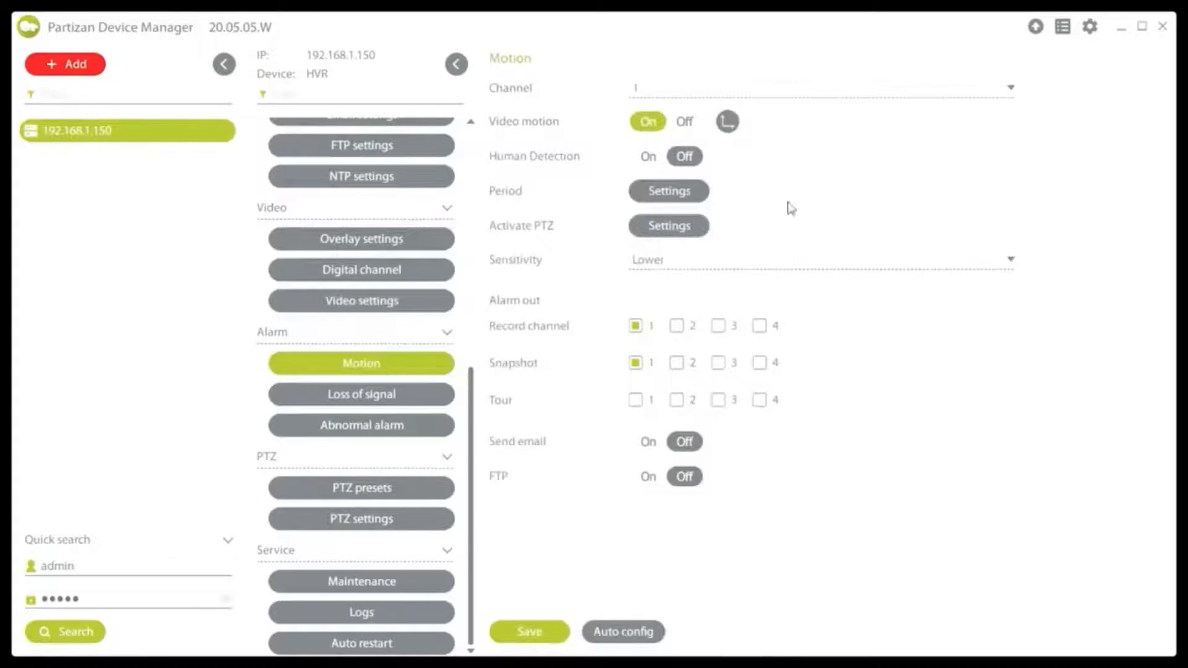
click(736, 99)
click(679, 145)
click(645, 190)
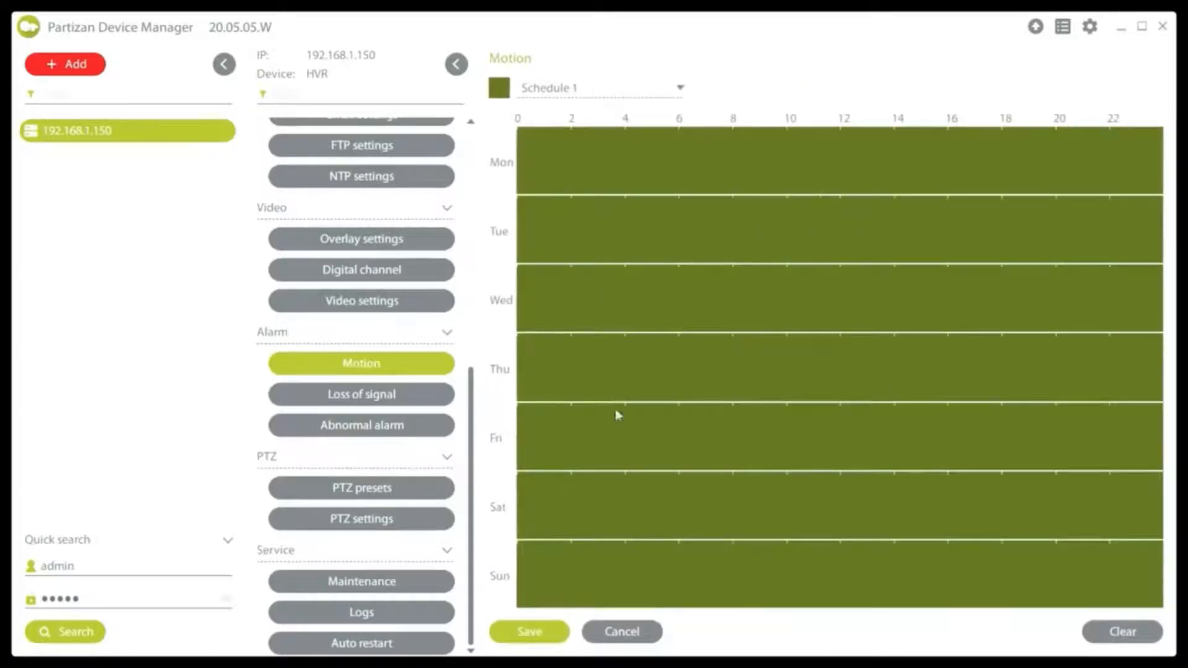
click(588, 632)
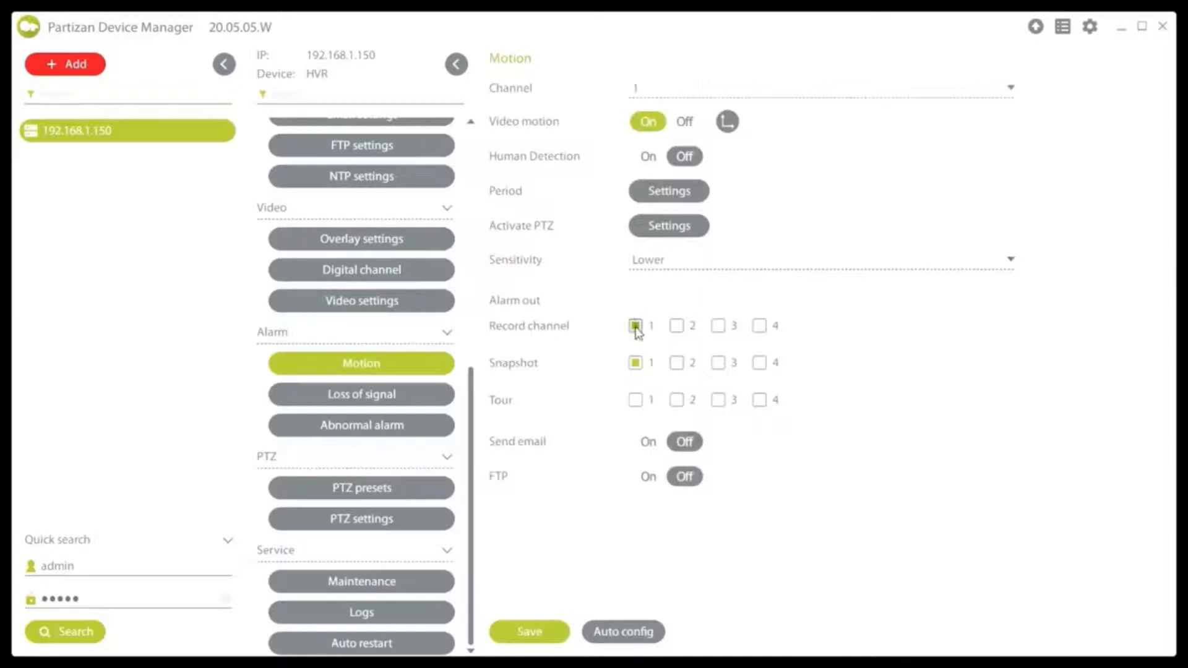
click(635, 363)
- Examine the loss of signal alarm options of channel 1 by enabling the alarm temporarily, and switch it off again
click(410, 399)
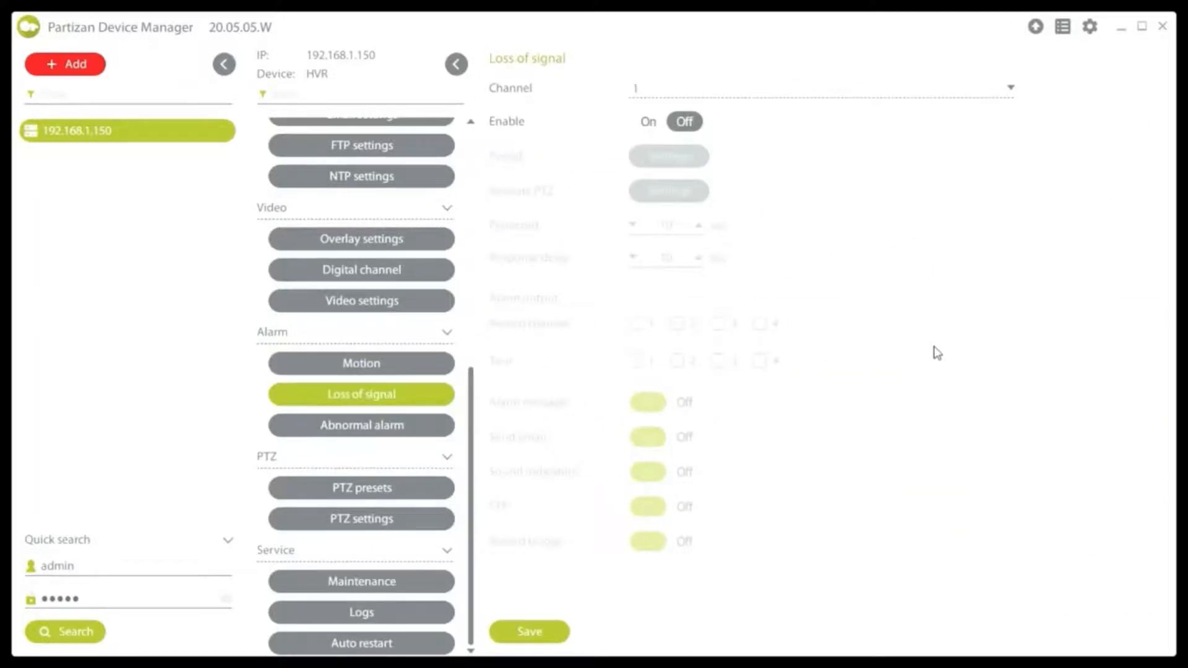
click(745, 92)
click(703, 117)
click(645, 122)
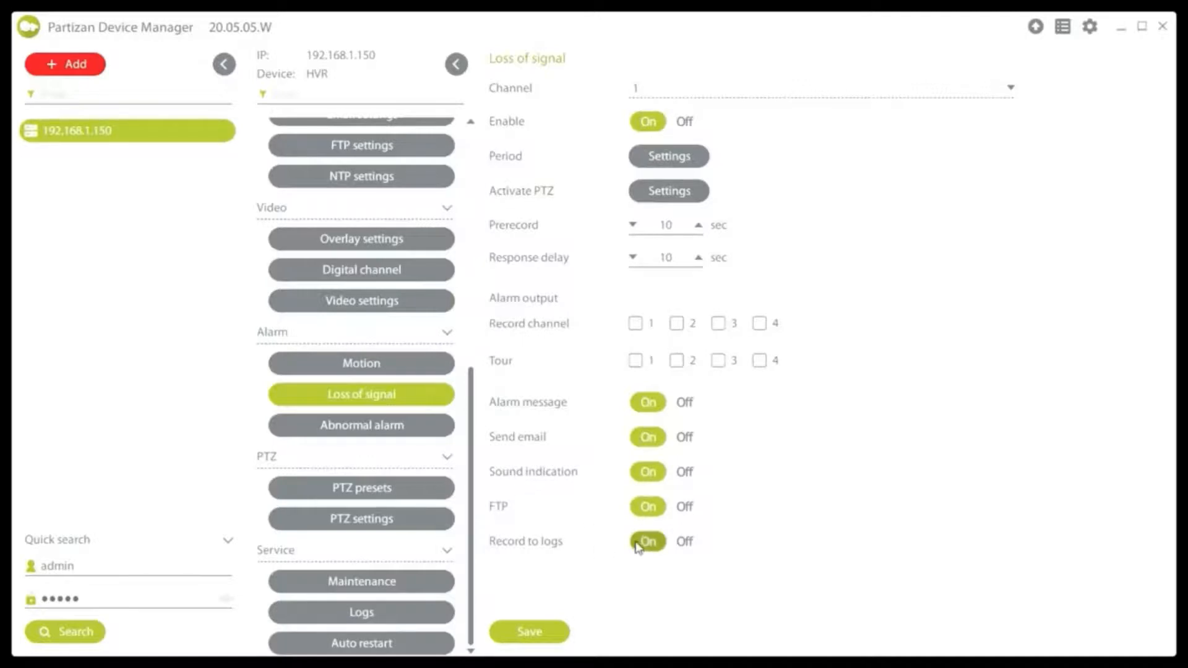
click(684, 122)
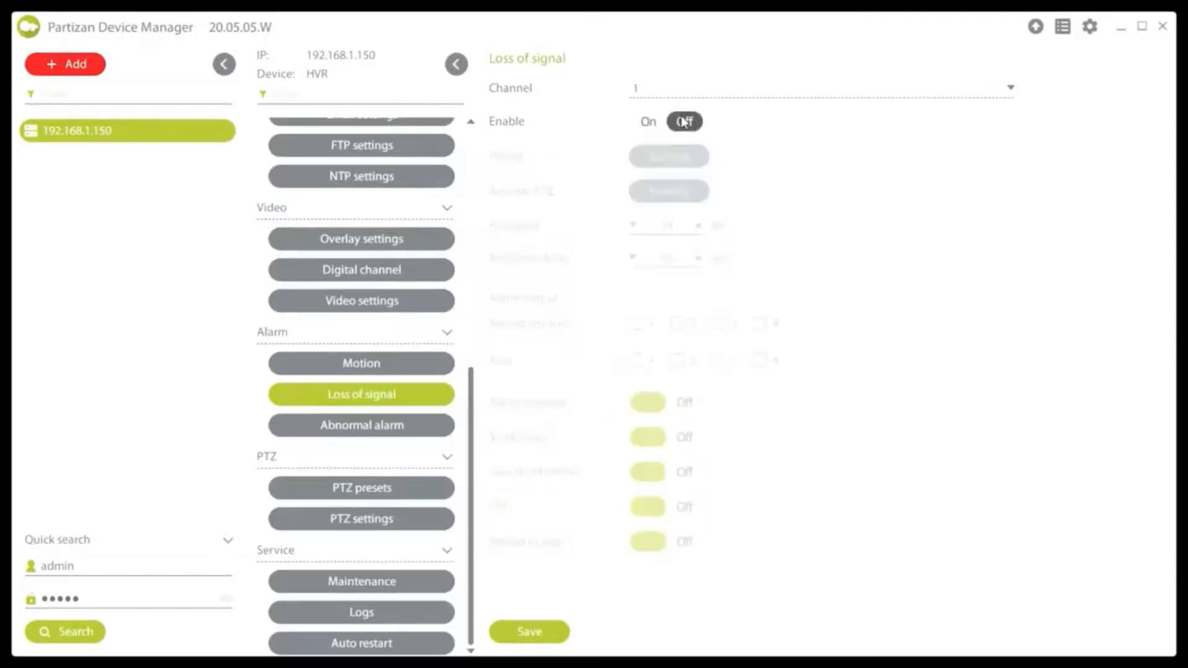
- Review the abnormal alarm settings of the recorder and the available event types, leaving IP conflict selected
click(414, 428)
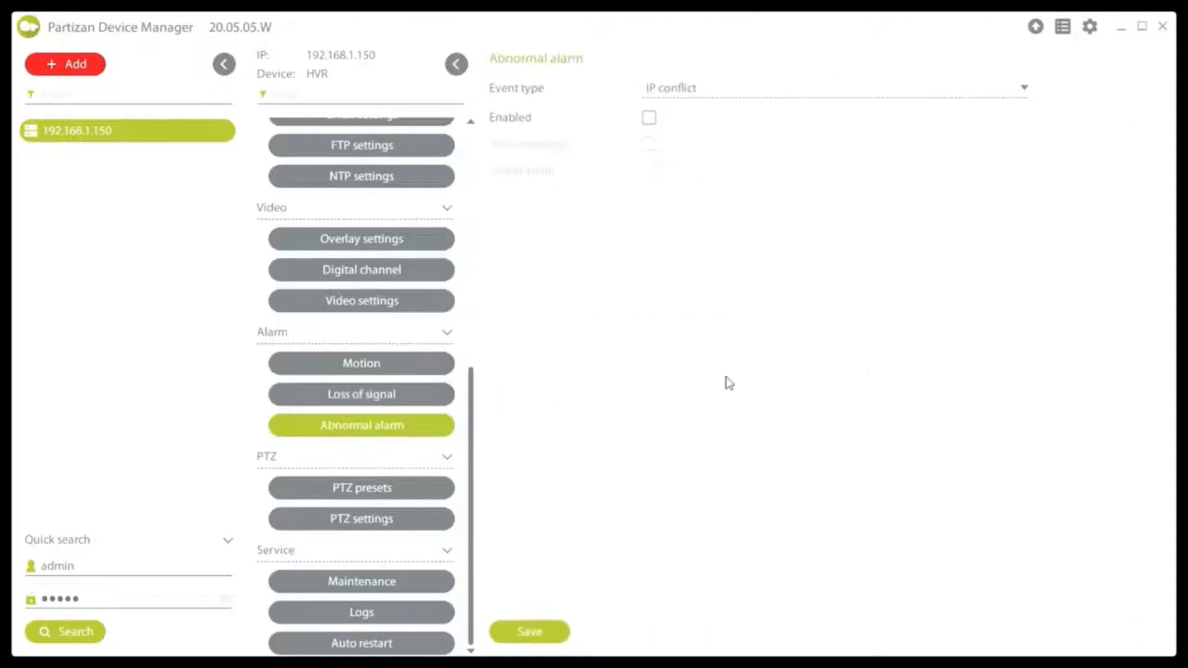
click(733, 93)
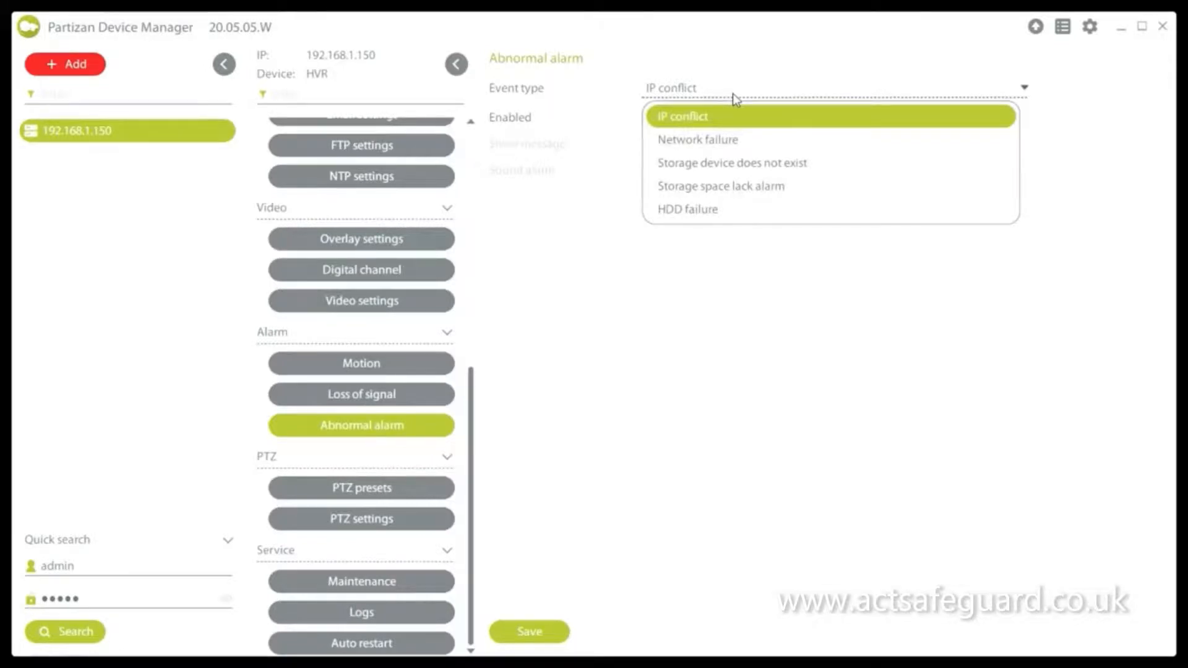
click(707, 305)
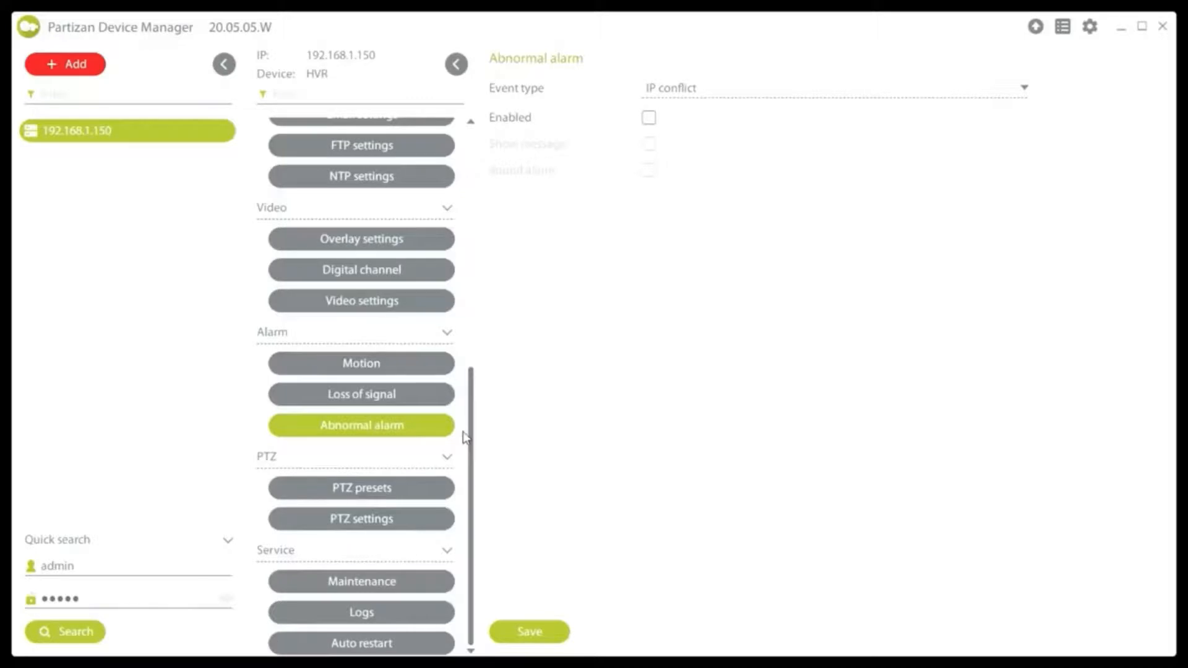
- Examine the recorder's maintenance options, and return to the live view of its channels
click(357, 583)
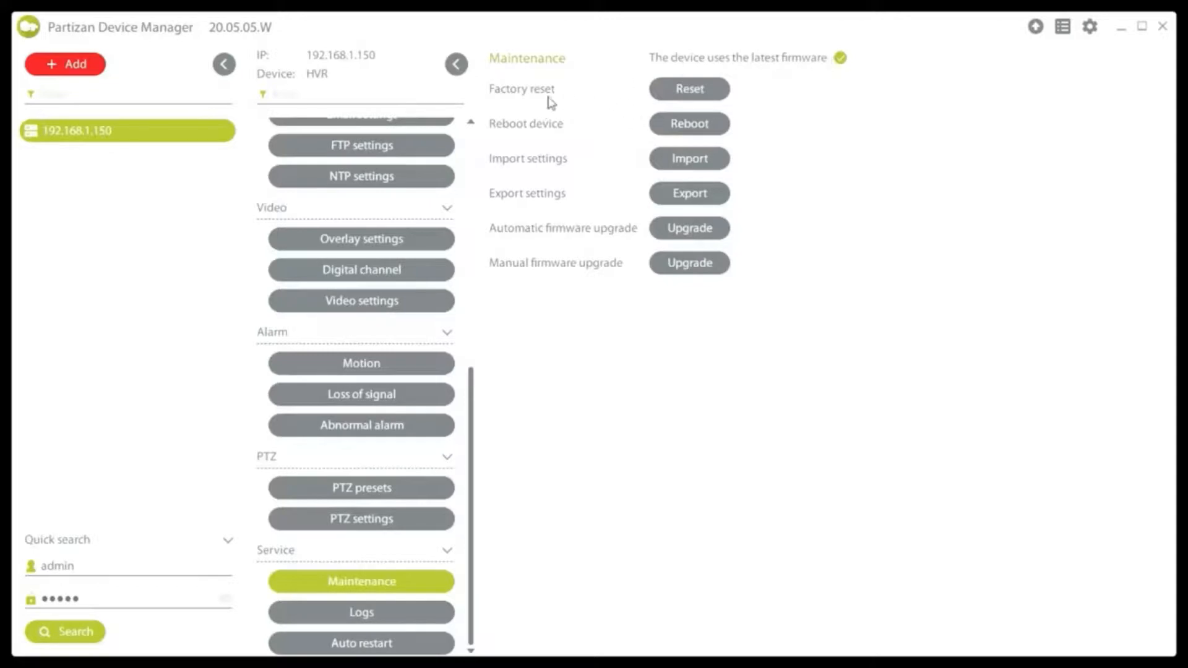
click(680, 98)
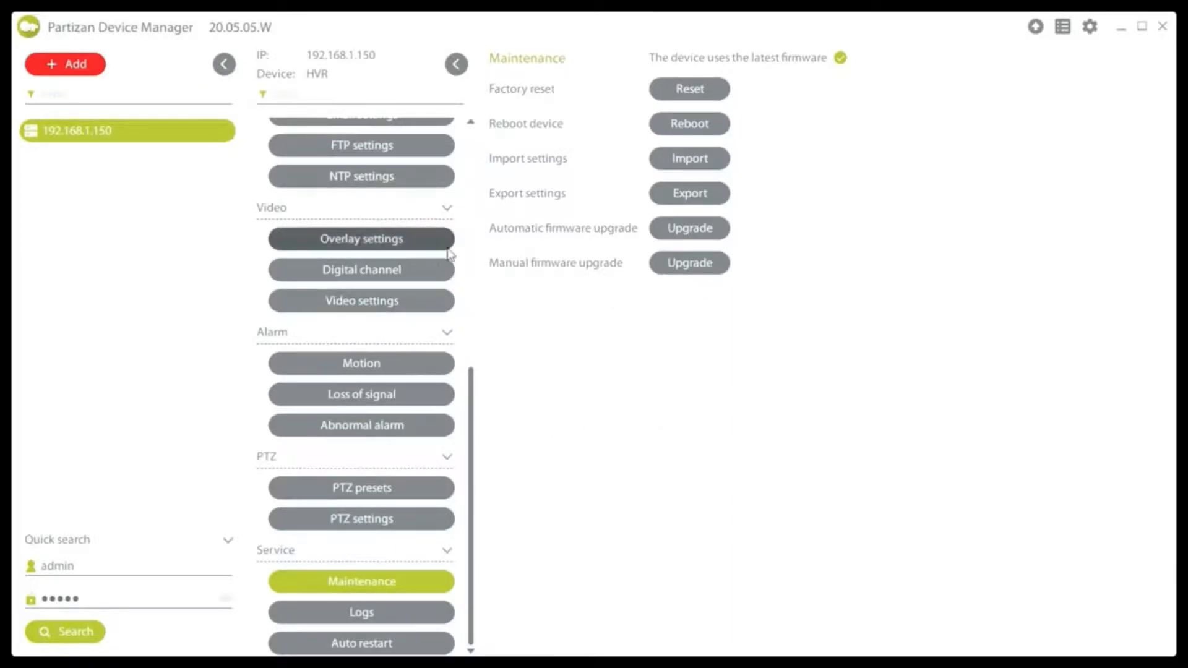
click(119, 133)
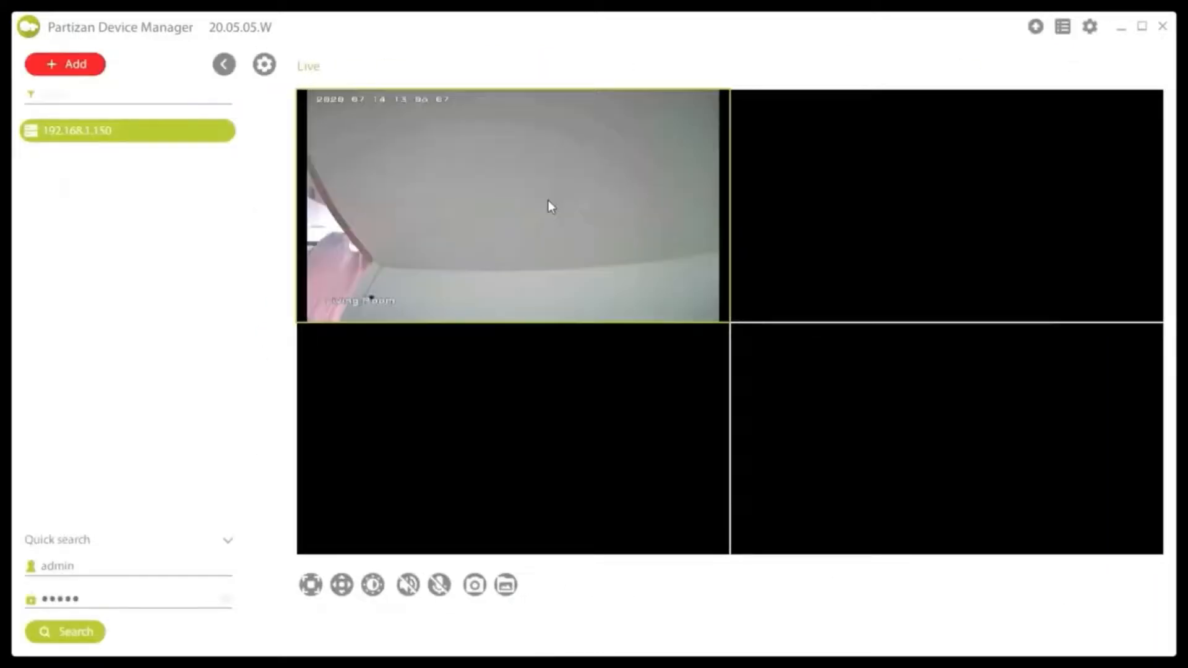
double_click(548, 200)
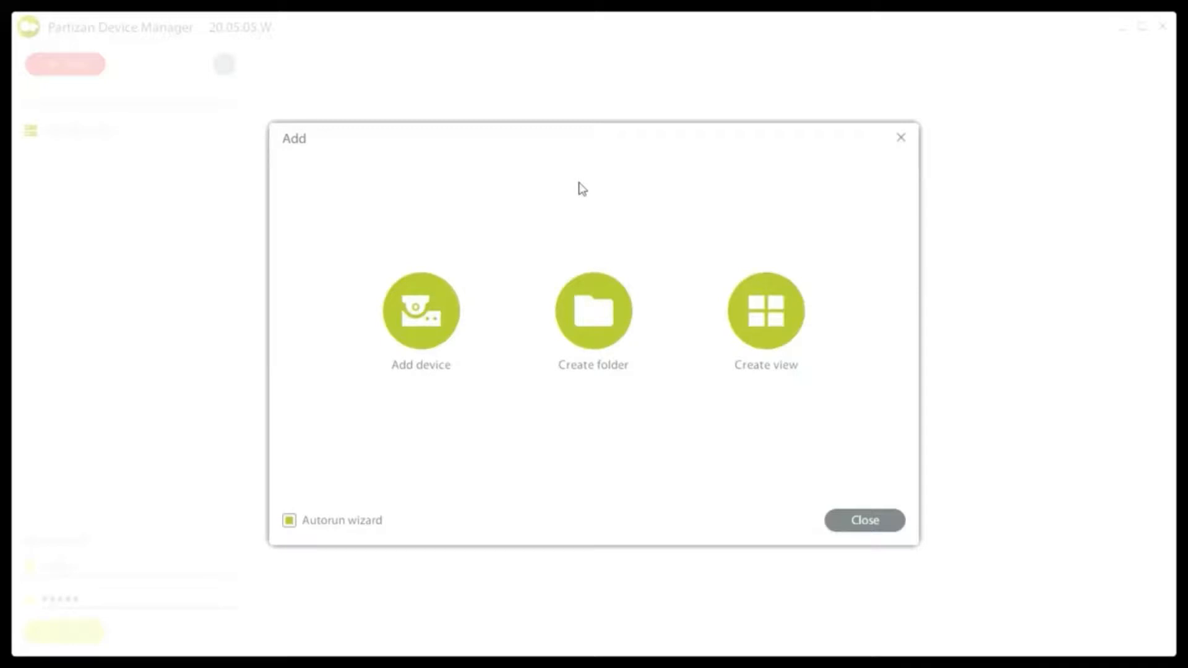
- Add a device manually by IP address 192.168.1.155 on port 34567, after checking the MAC address alternative
click(441, 302)
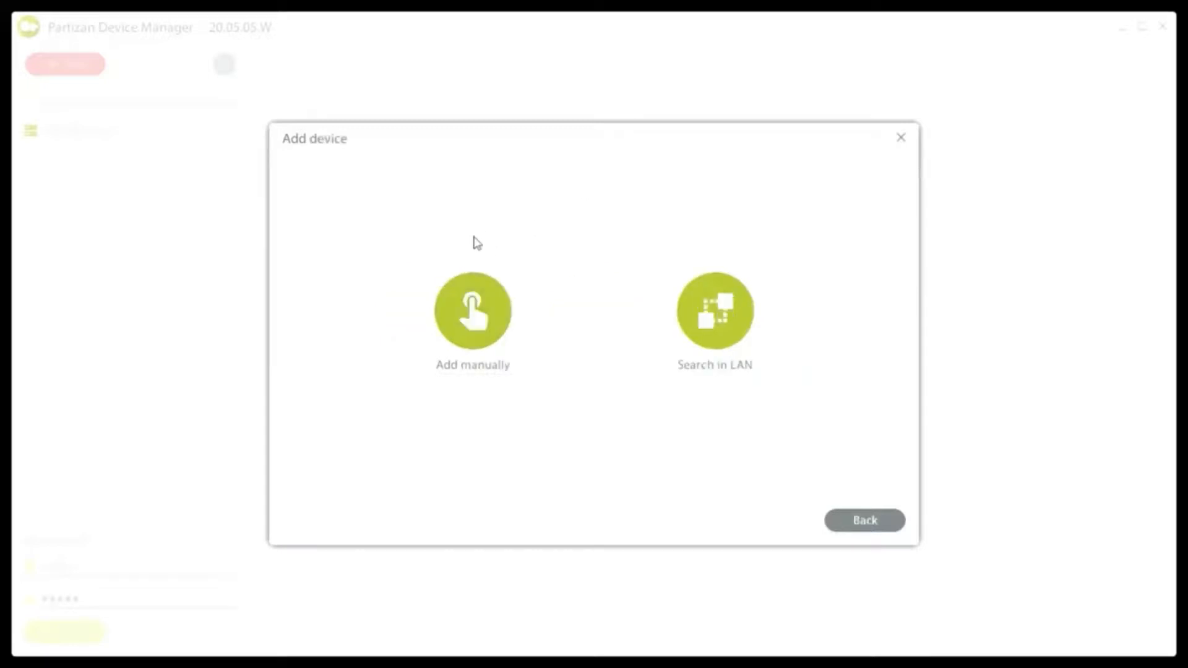
click(467, 322)
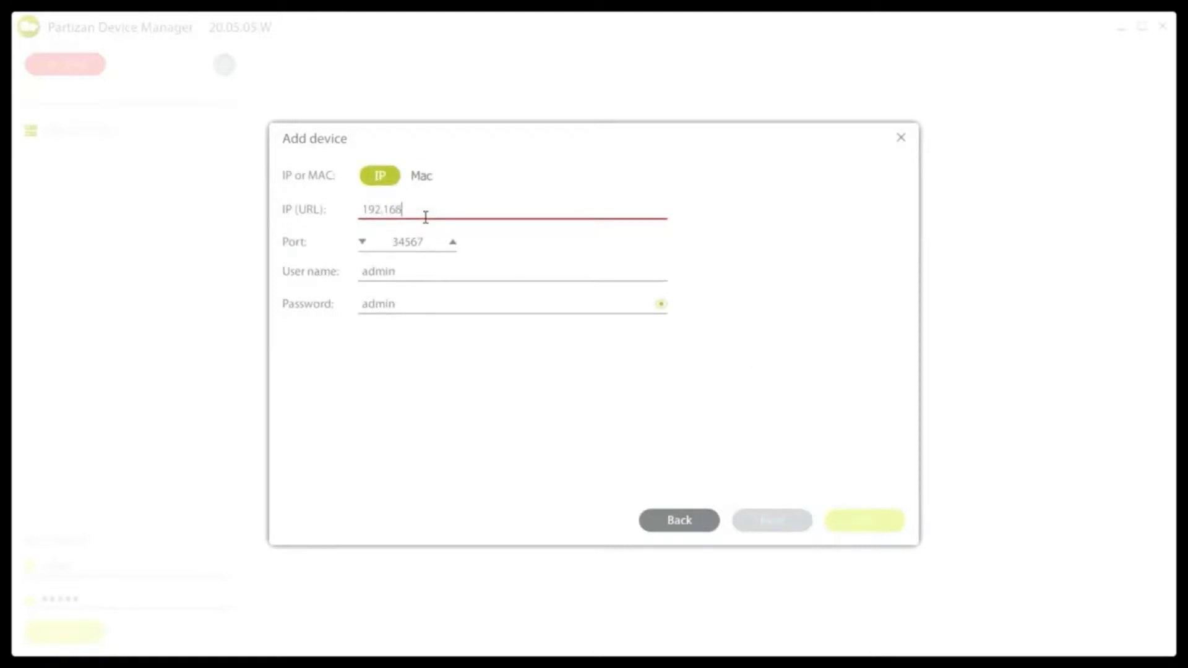
text(192.168.1.155)
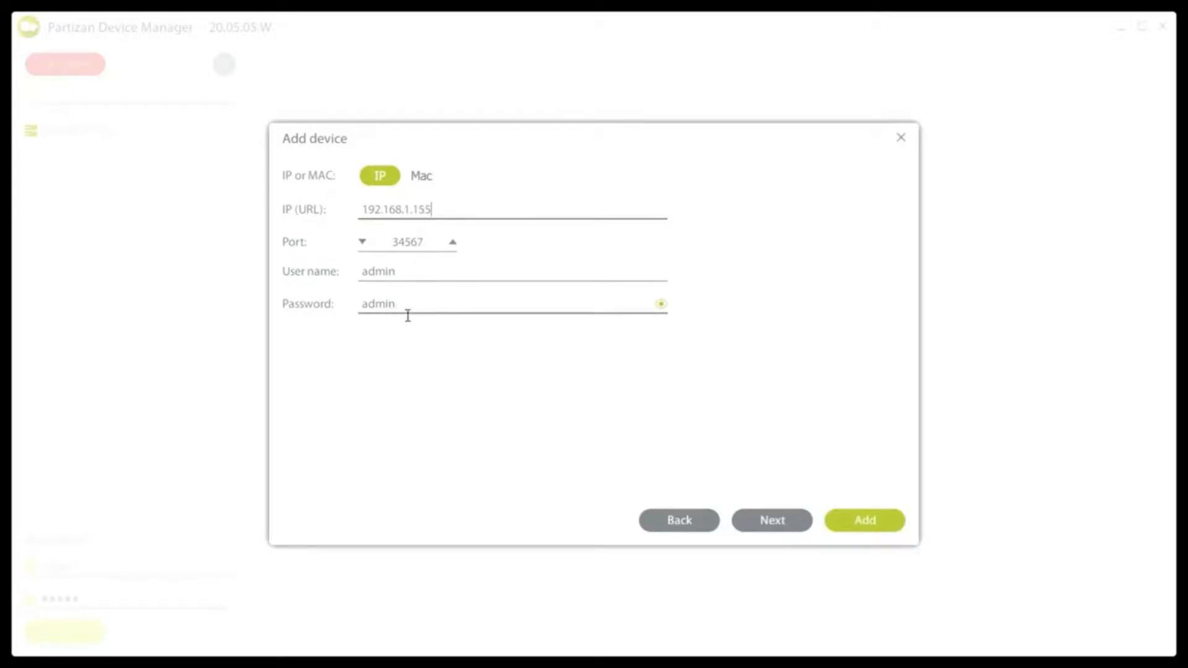
click(423, 179)
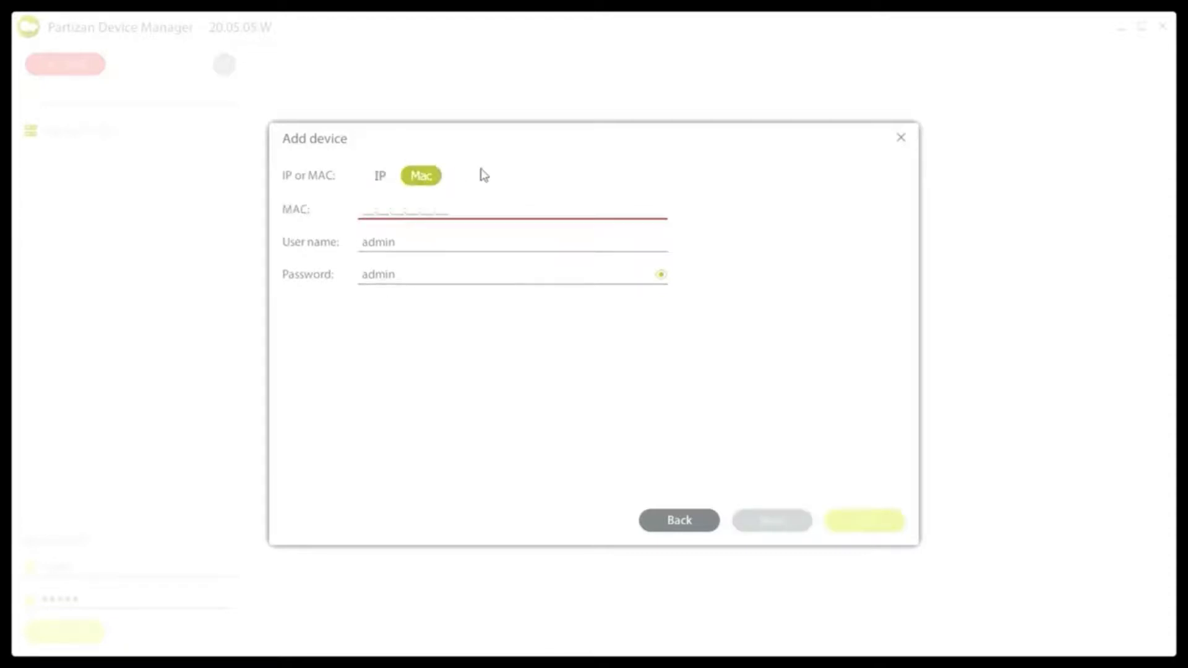
click(381, 177)
click(853, 520)
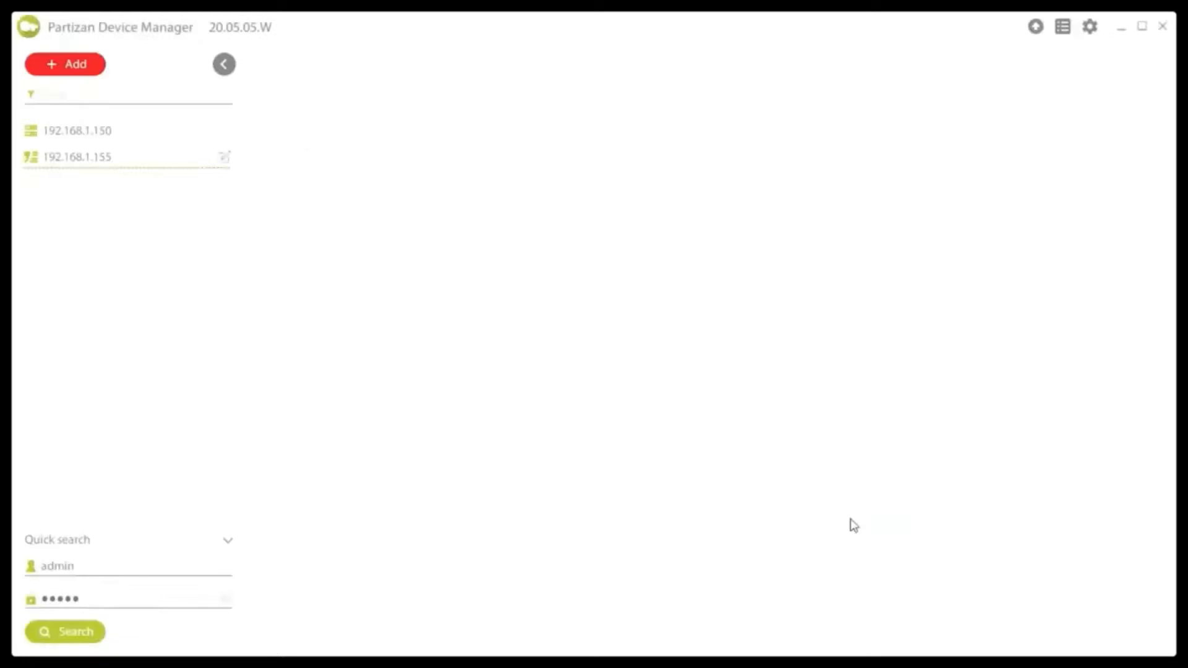
- Open the settings of device 192.168.1.155 and display its device information and cloud information
click(97, 160)
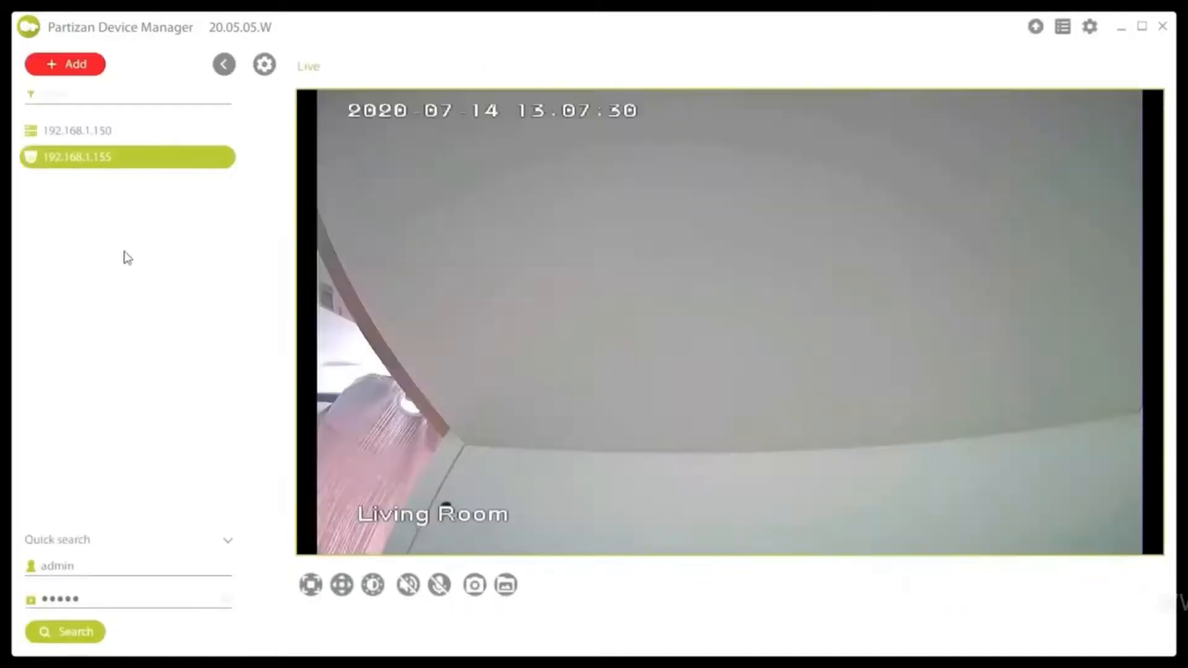
click(264, 63)
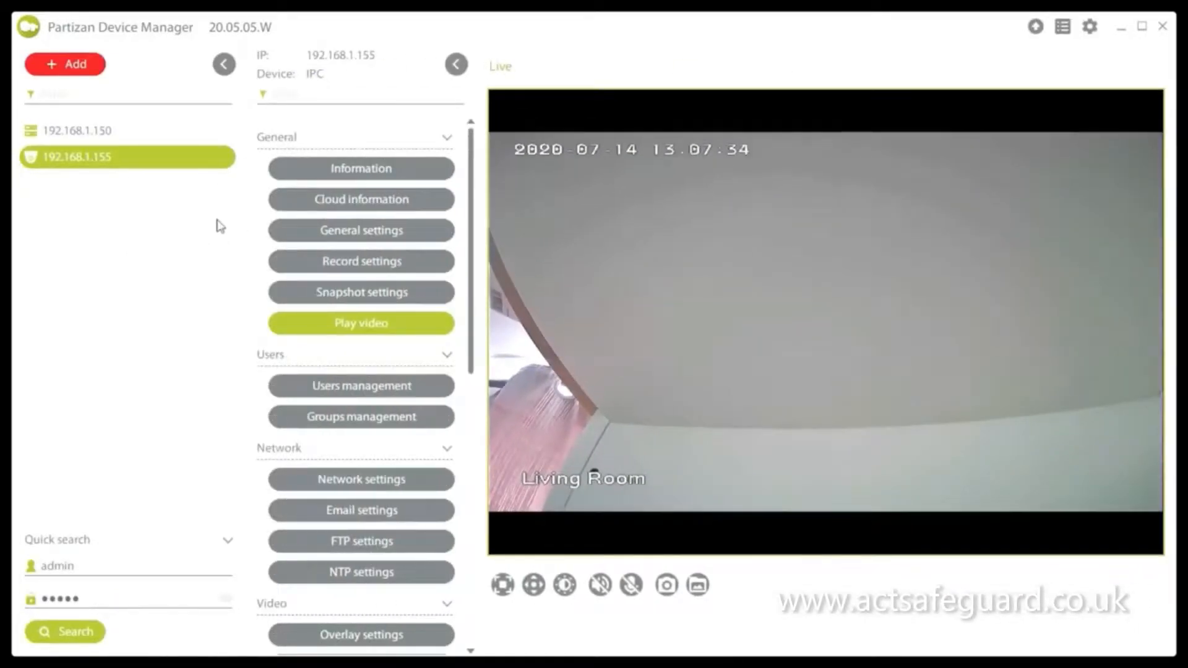
click(388, 171)
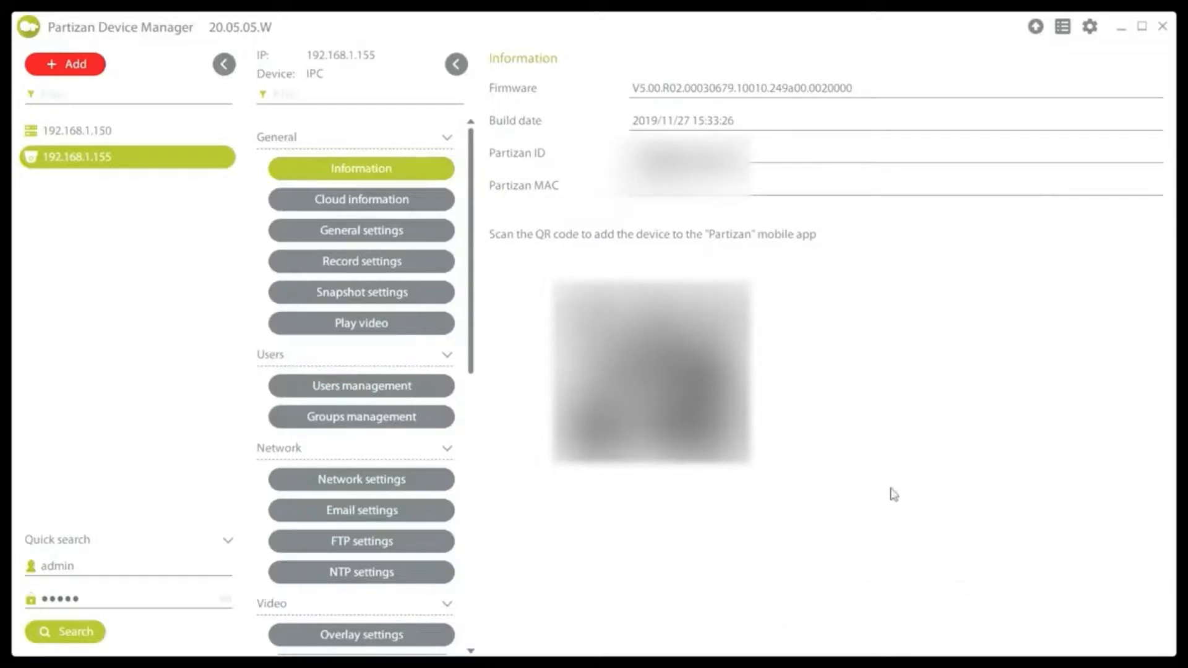
click(356, 196)
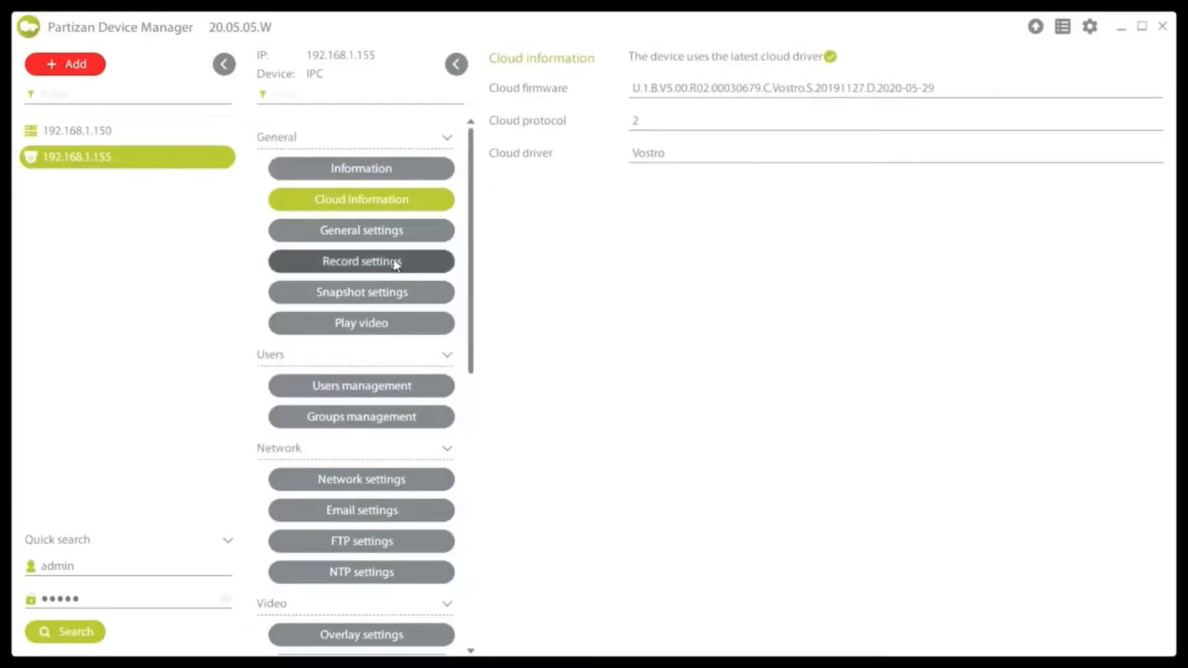
- Review the camera's general, record and snapshot settings, and return to its live video
click(377, 234)
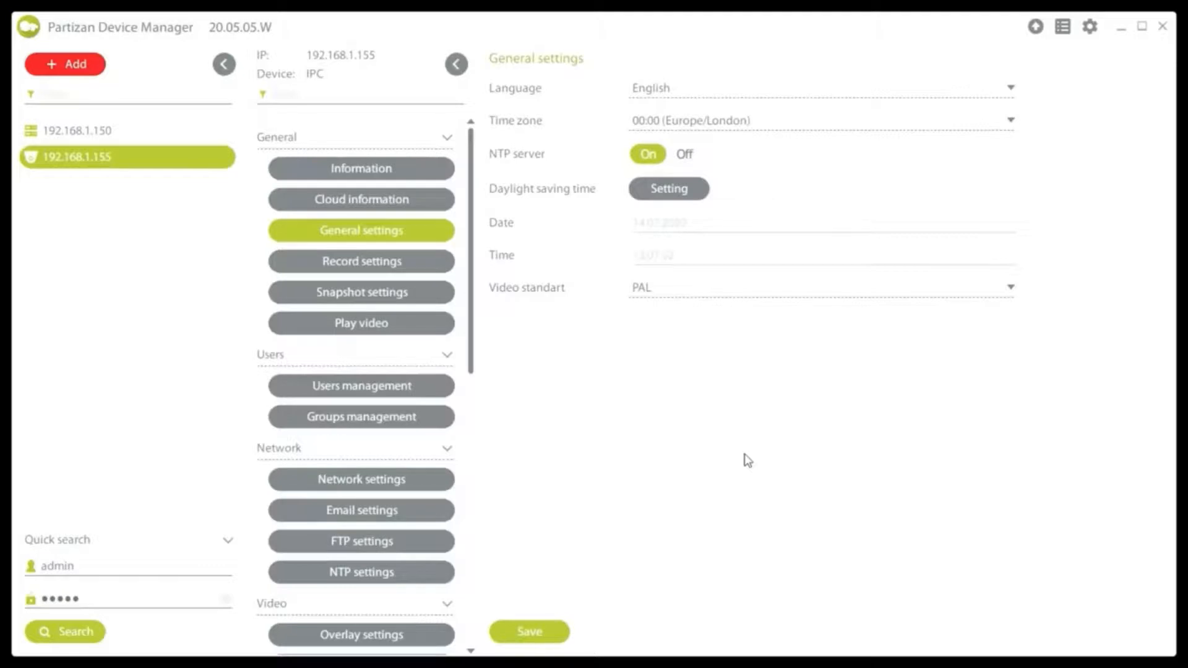
click(338, 266)
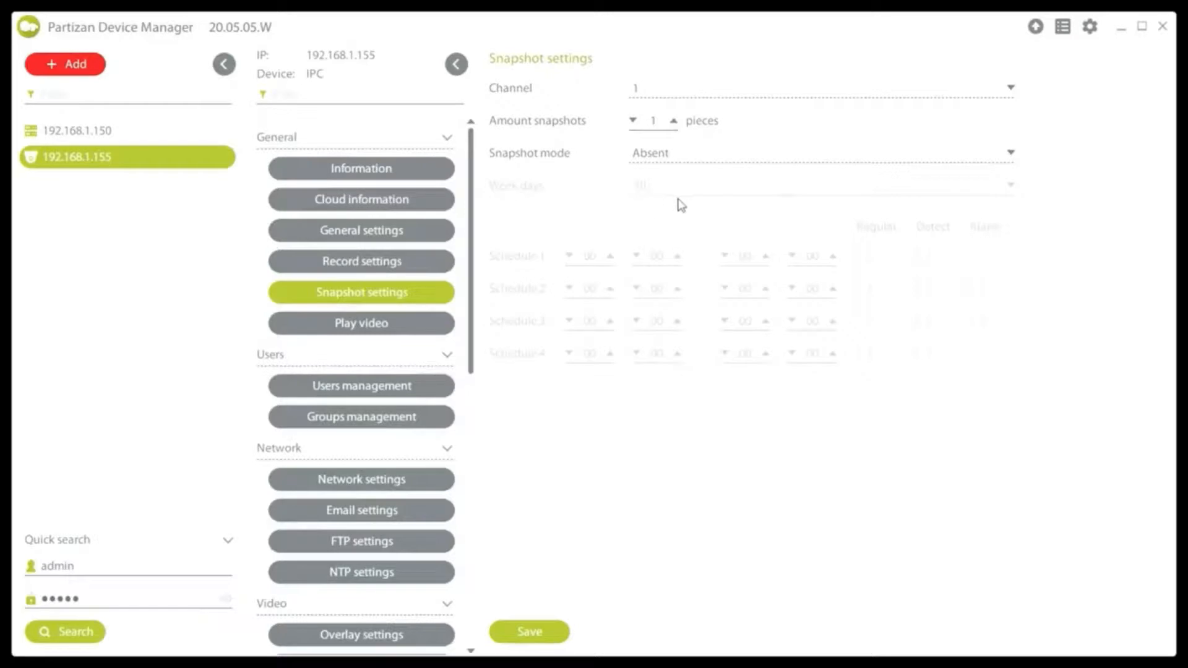
click(395, 323)
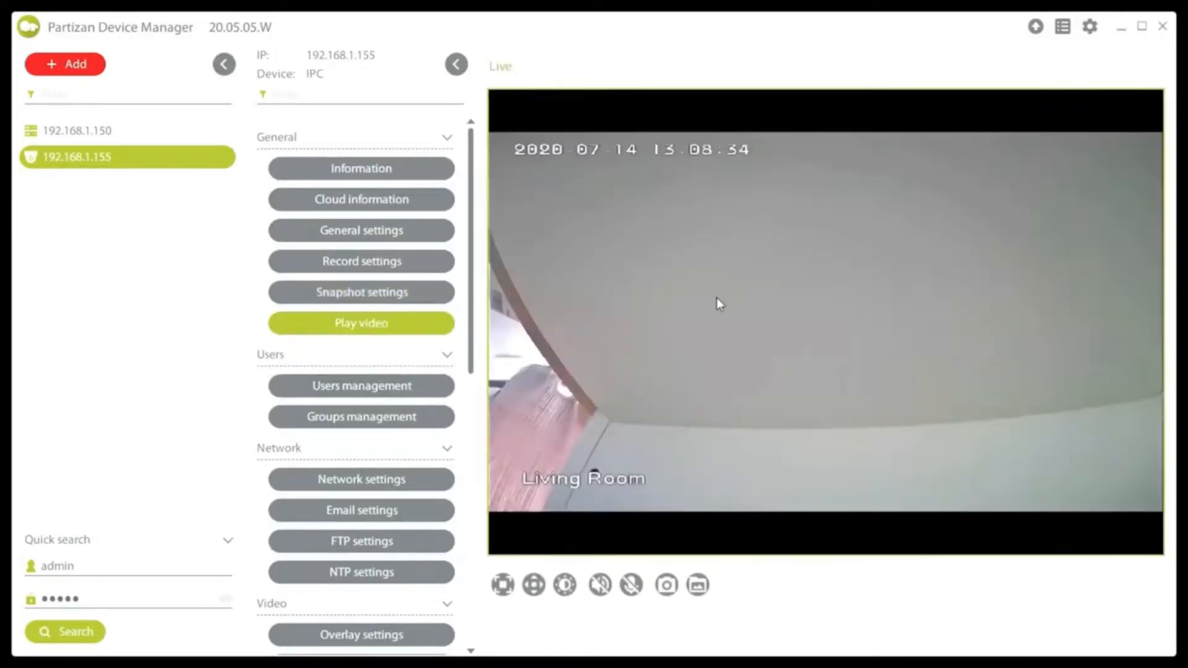
- Display the camera's users management list with its user accounts and groups
drag(472, 285, 473, 338)
click(413, 268)
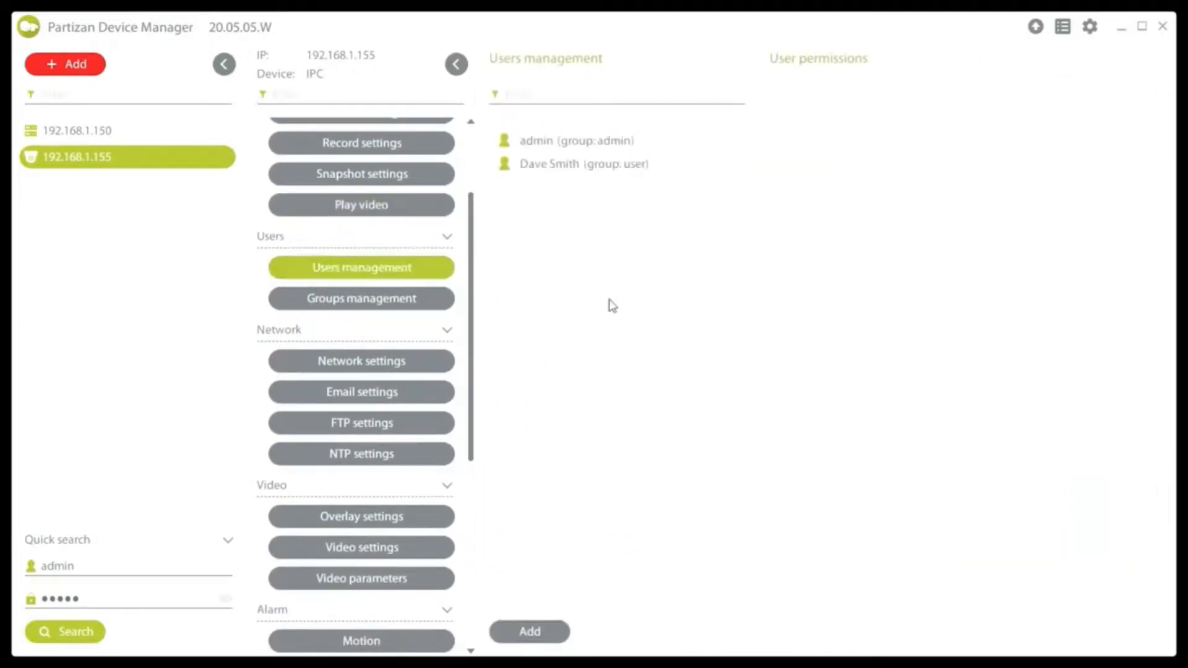
mouse_move(621, 162)
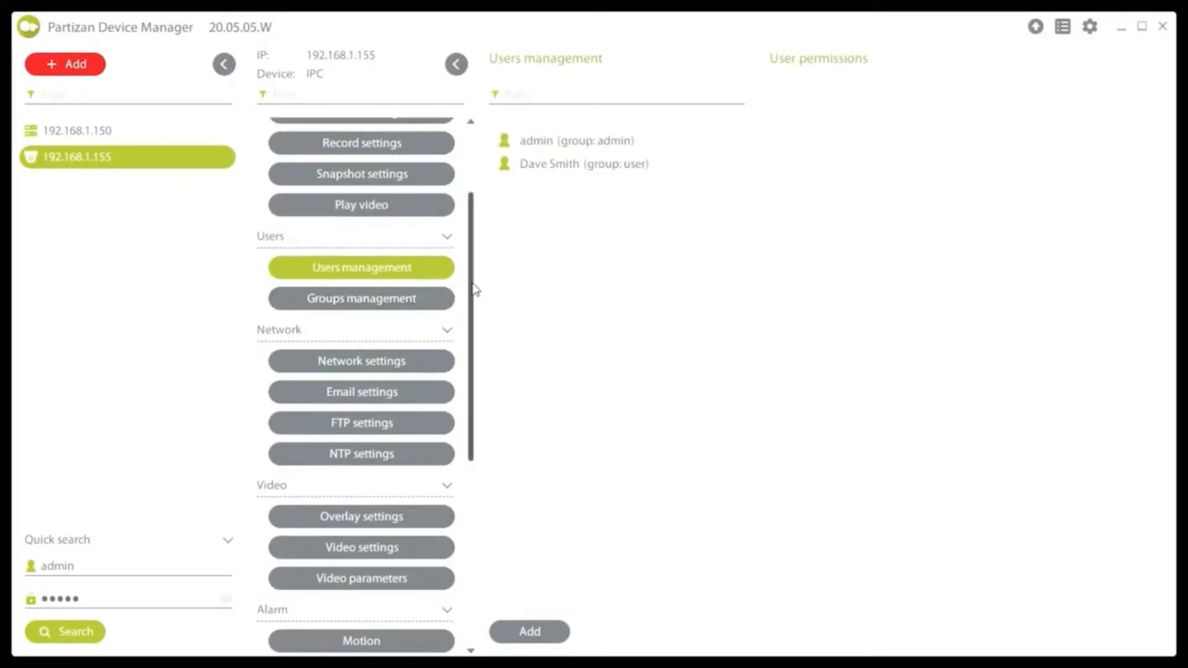
- Try a static IP address in the camera's network settings by turning DHCP off and entering 192.168.1.212
scroll(474, 309, down, 2)
scroll(474, 309, down, 5)
click(396, 231)
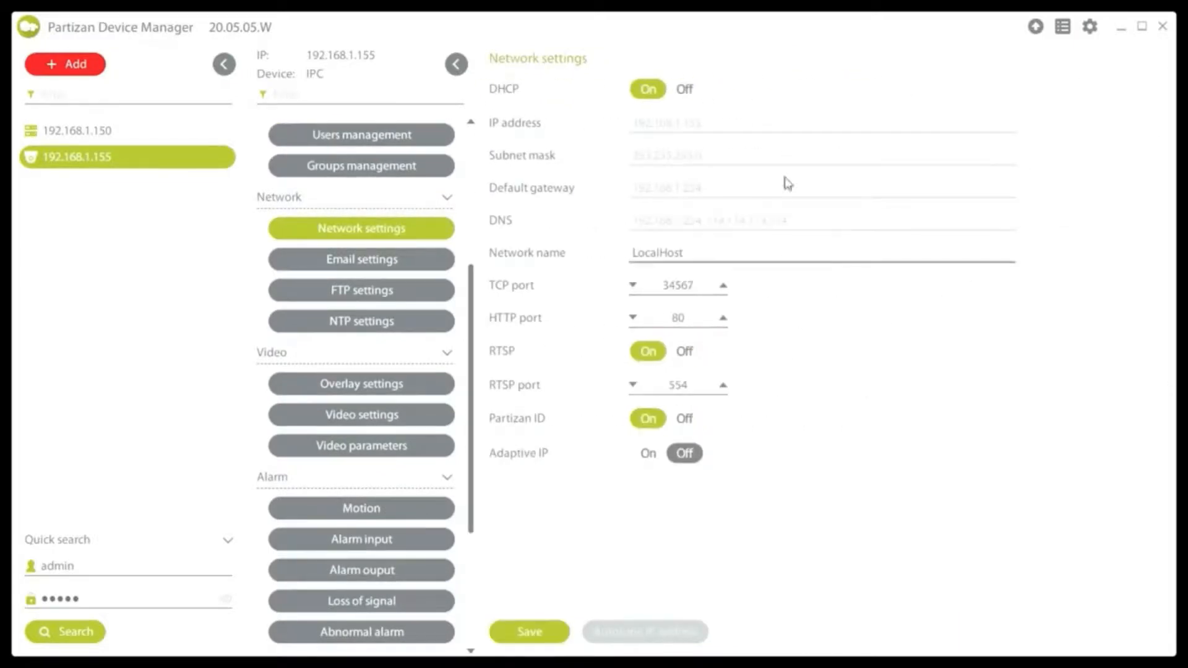
click(698, 99)
click(727, 128)
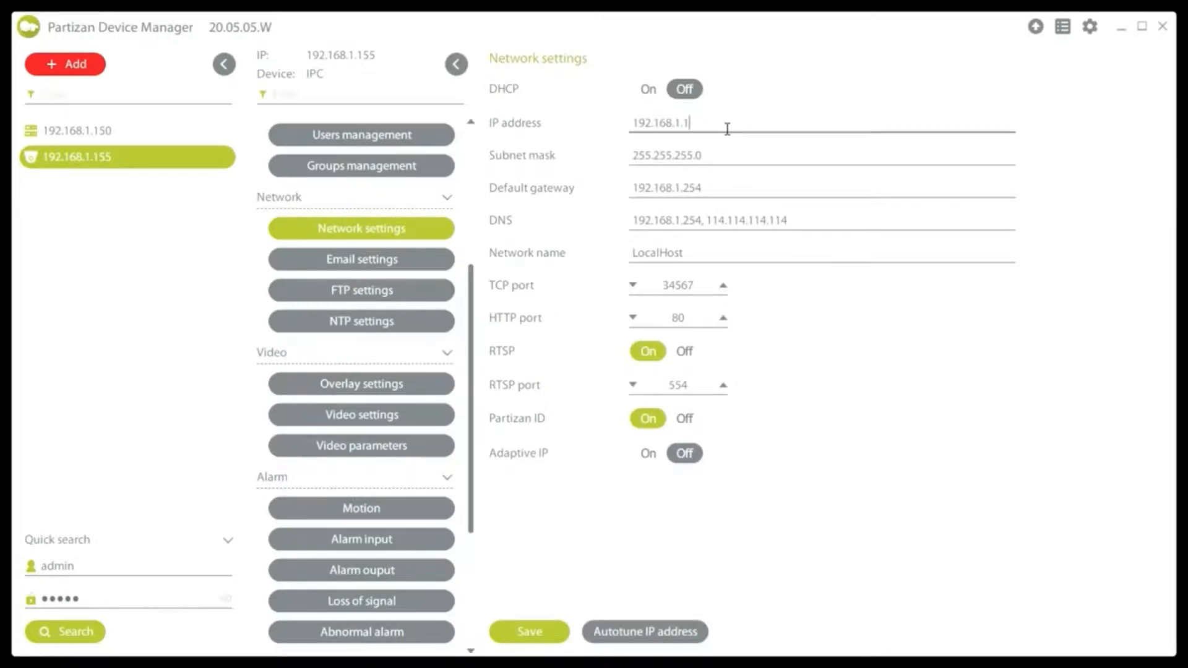
key(BackSpace)
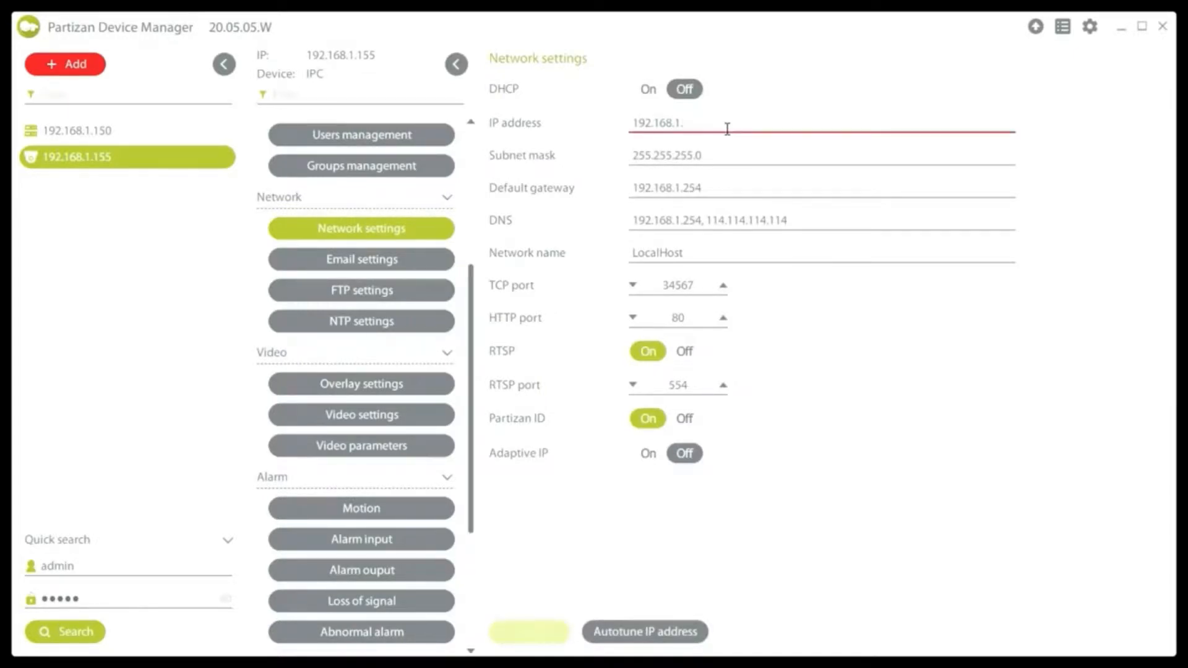
text(2)
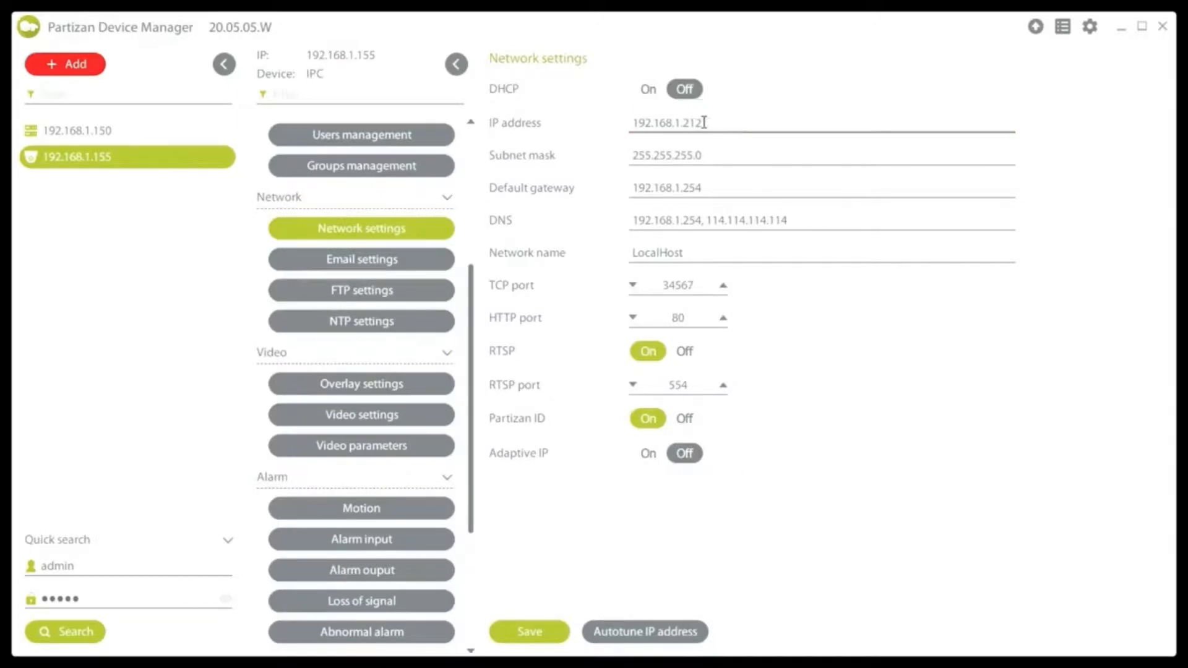
key(BackSpace)
text(1)
- Turn DHCP back on for the camera and save the network settings
click(647, 89)
click(534, 631)
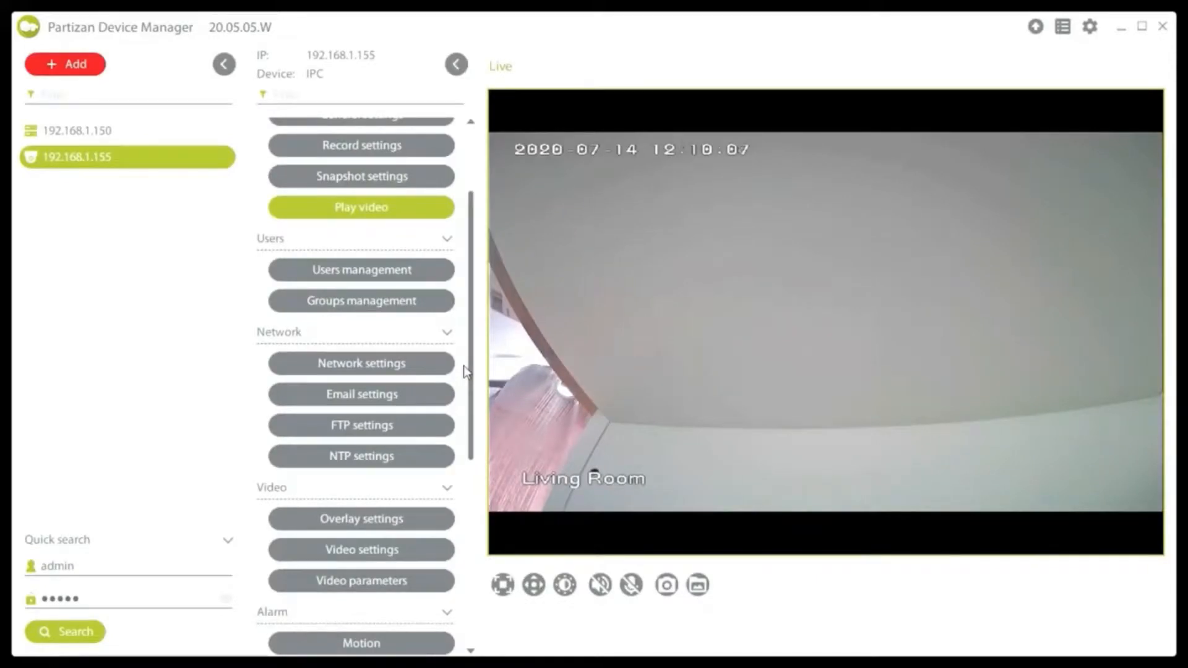
- Examine the camera's email settings by enabling email temporarily, and switch it off again
click(363, 392)
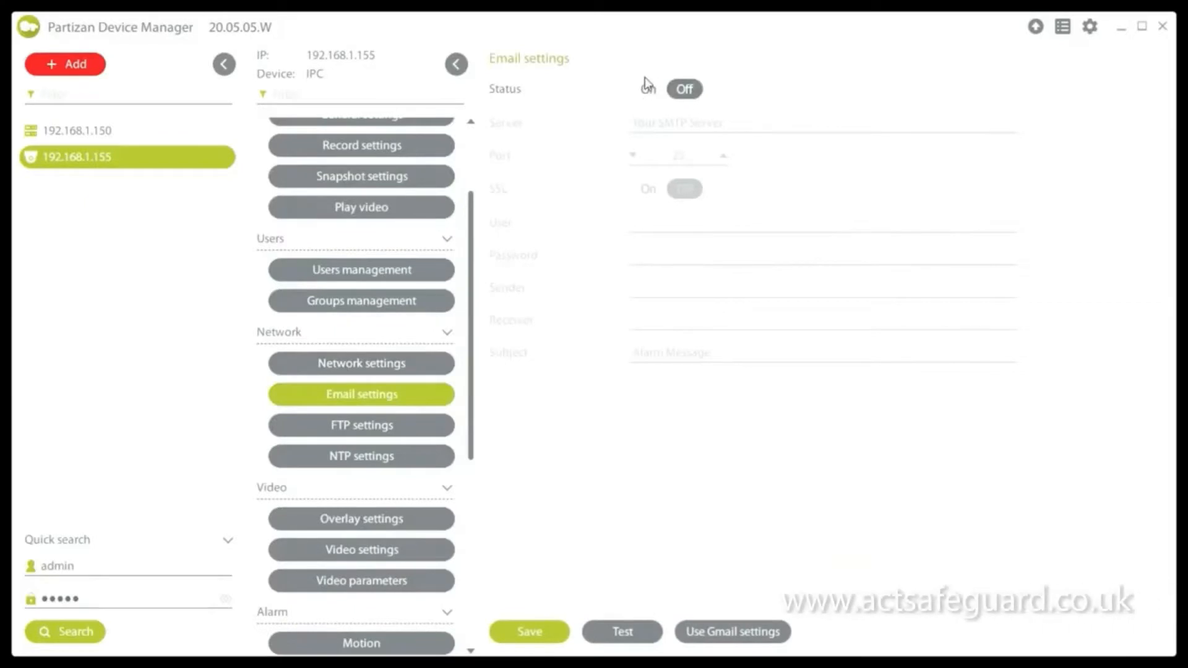
click(648, 93)
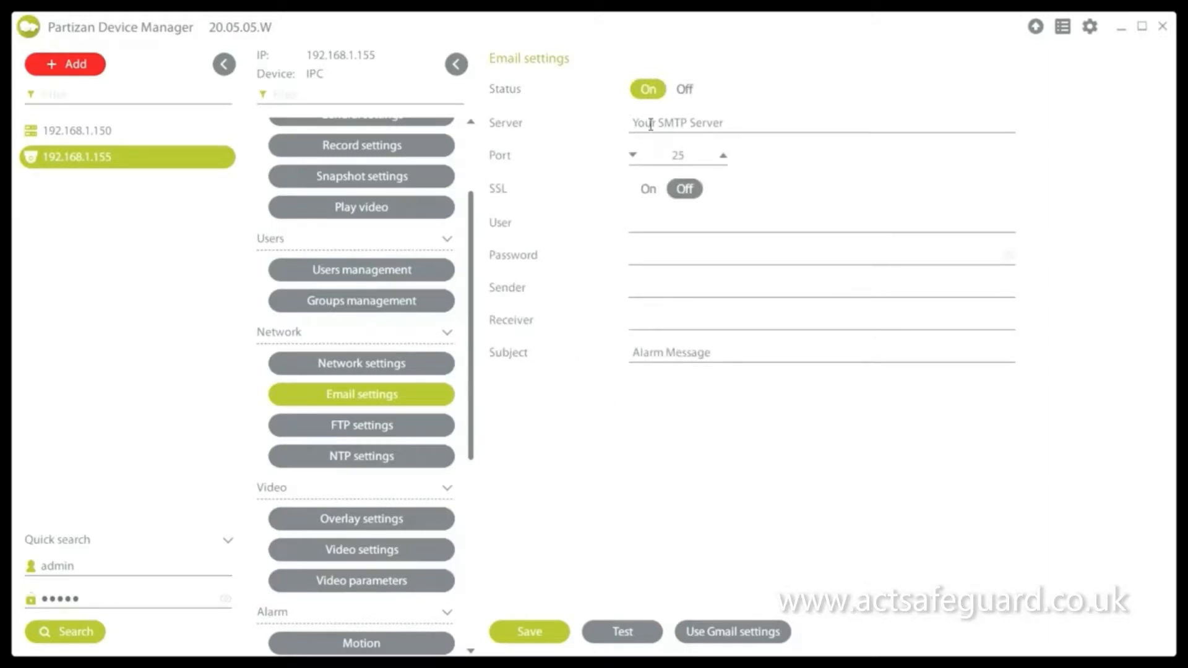
click(693, 94)
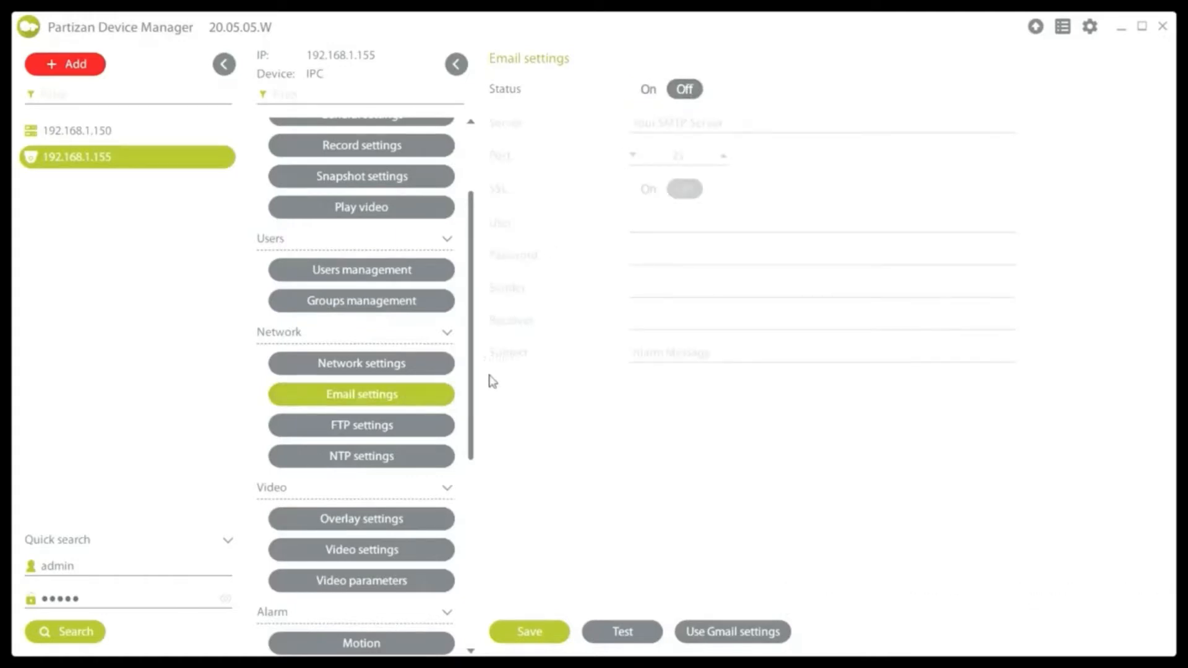
- Review the camera's overlay settings for channel 1 and its main stream and sub stream video settings
drag(477, 384, 473, 504)
click(376, 318)
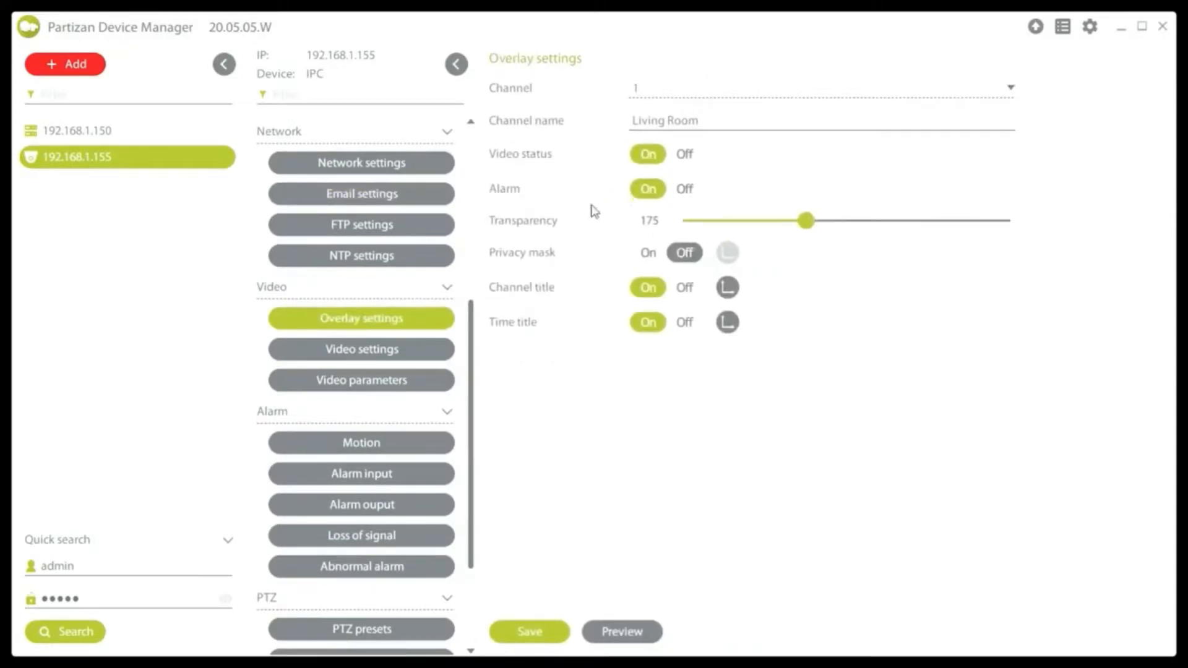
click(379, 363)
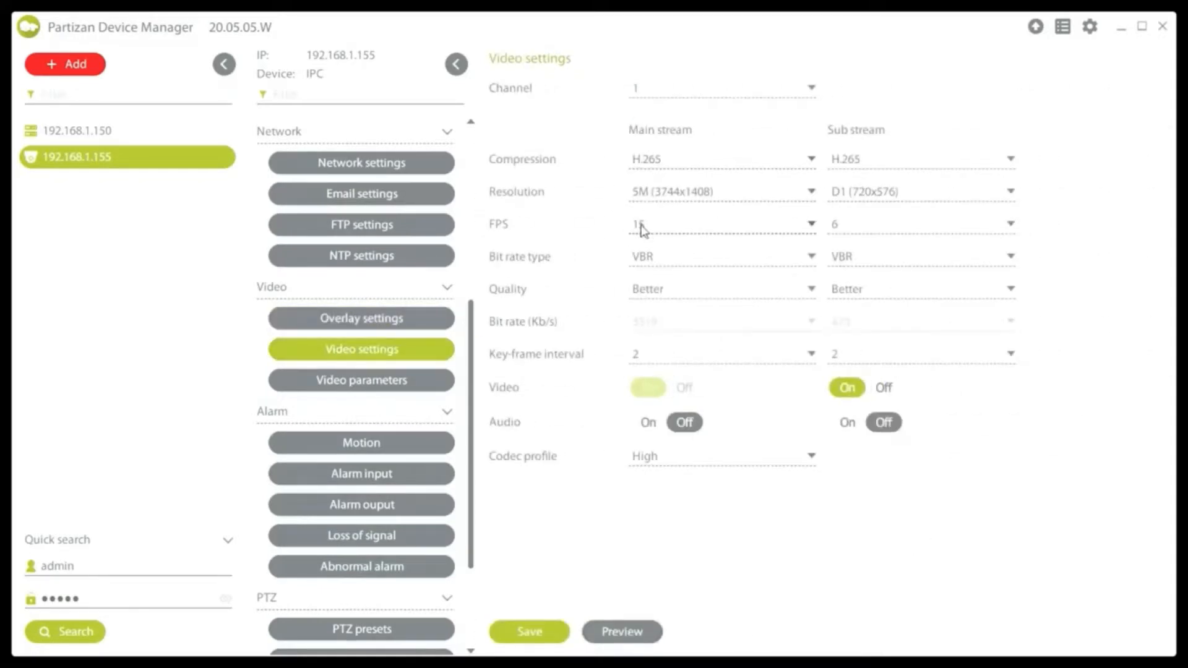
- Review the full list of video parameters for the camera's channel 1, and save the configuration
click(379, 382)
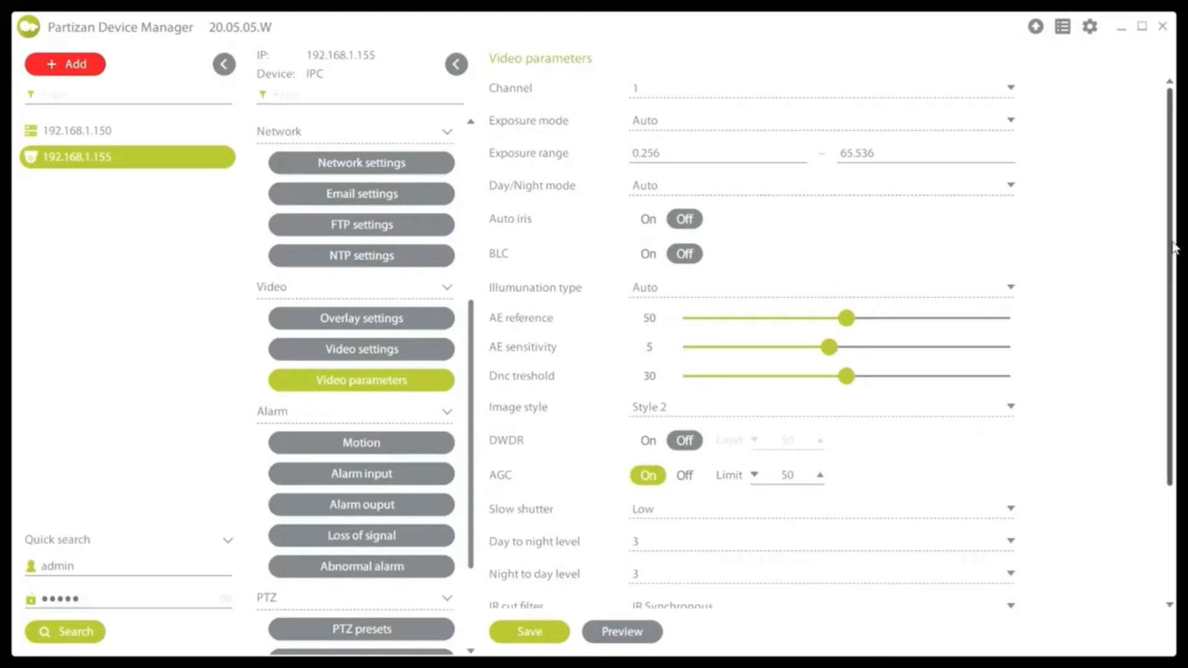
drag(1166, 271, 1169, 239)
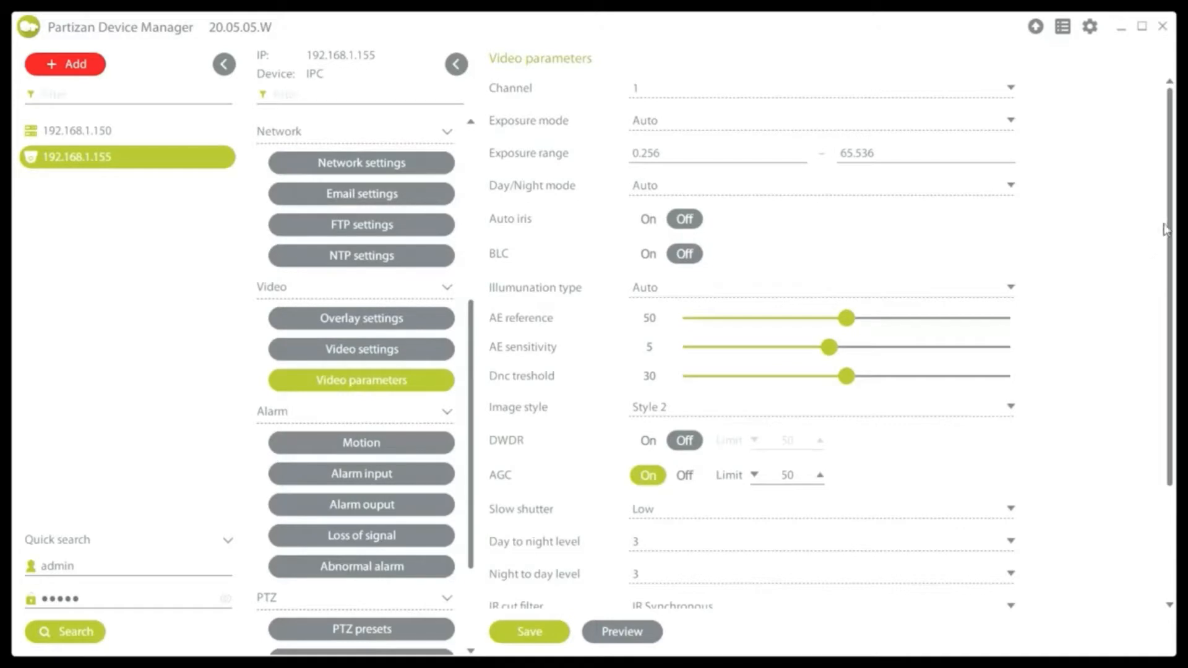
drag(1173, 230, 1166, 345)
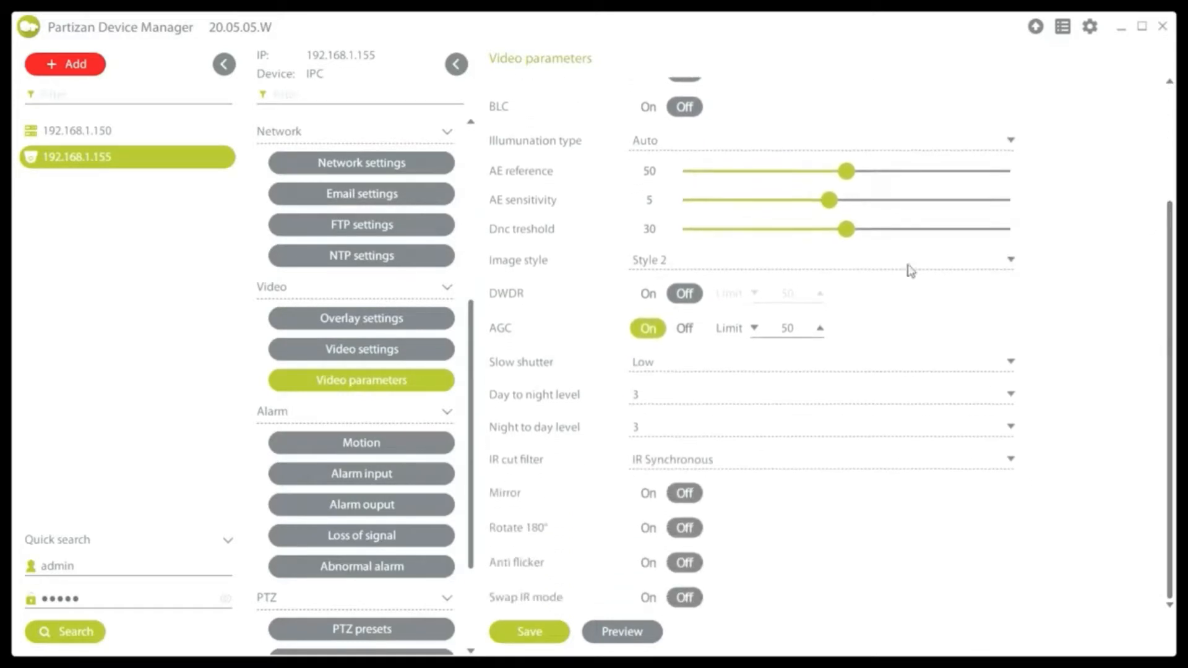
click(535, 626)
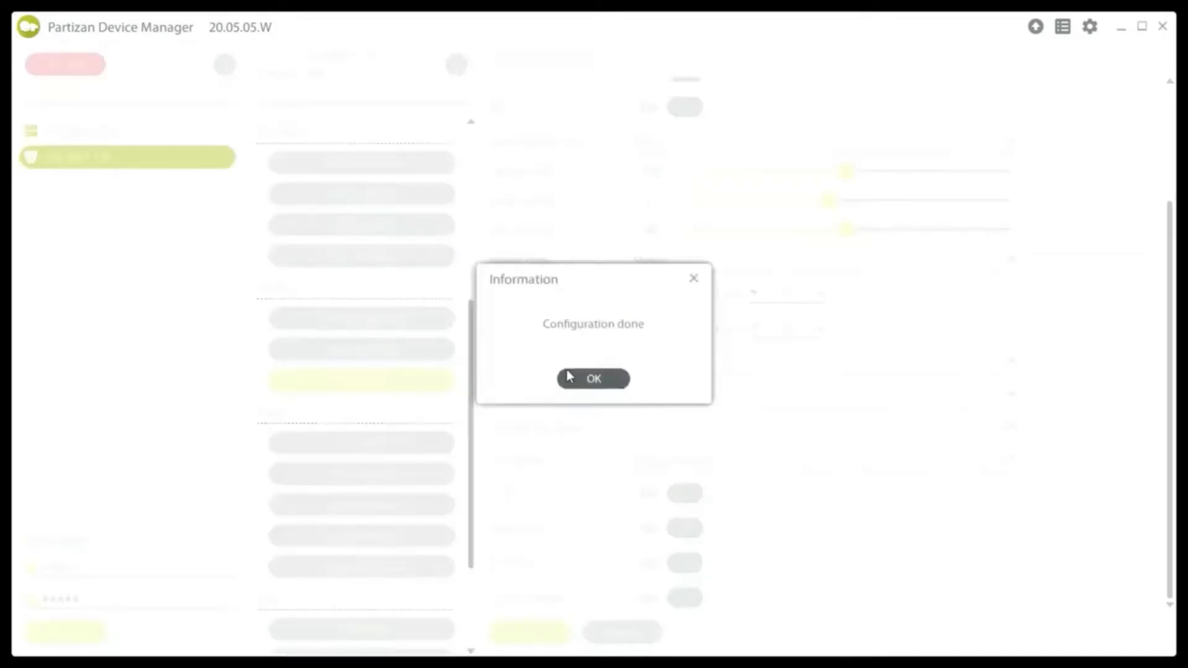
- Dismiss the configuration notice and review the camera's motion alarm settings for channel 1
click(568, 375)
drag(477, 379, 469, 450)
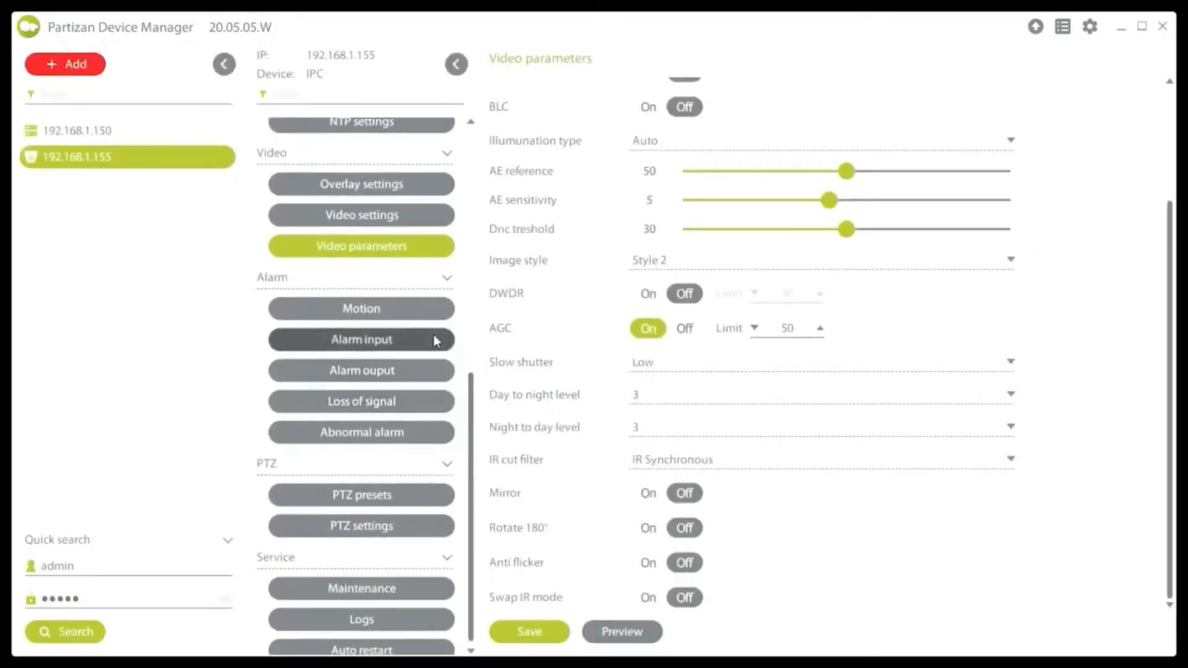
click(410, 314)
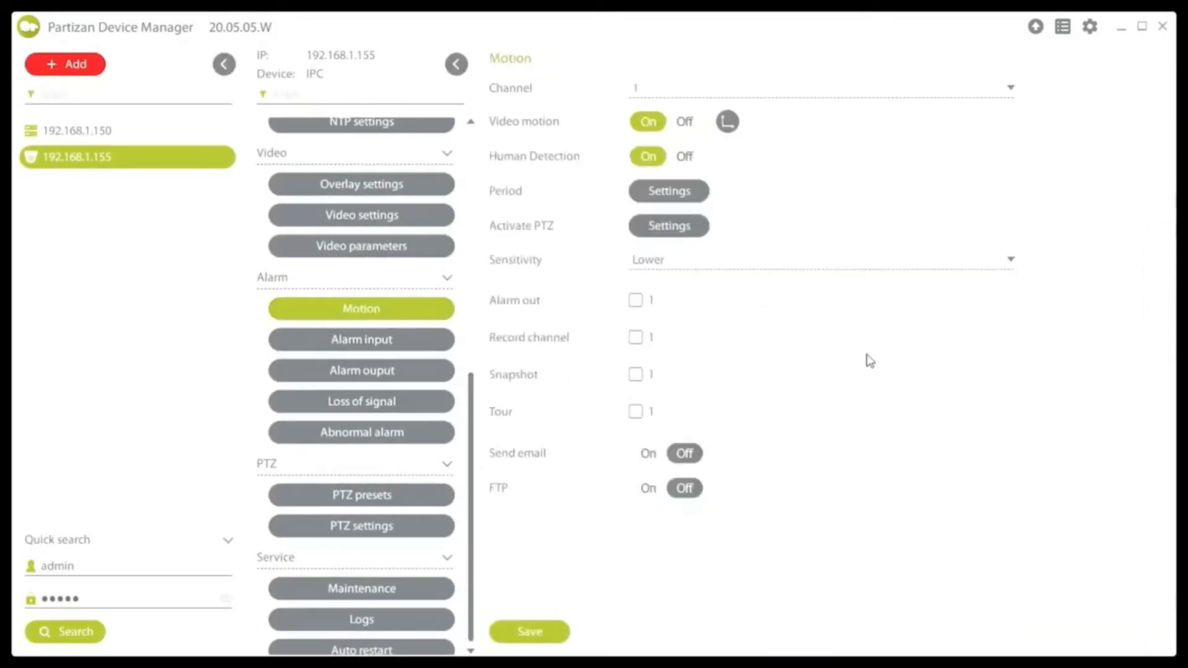
- Review the camera's alarm input settings for channel 1, and save its weekly period schedule
click(397, 348)
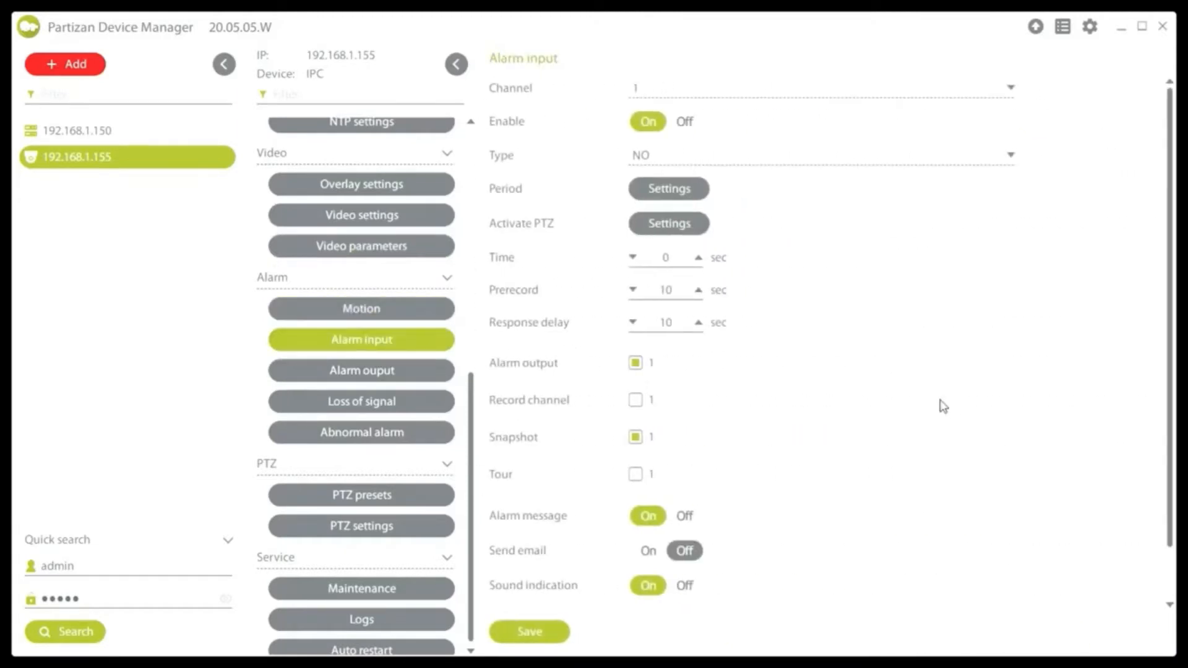
click(645, 190)
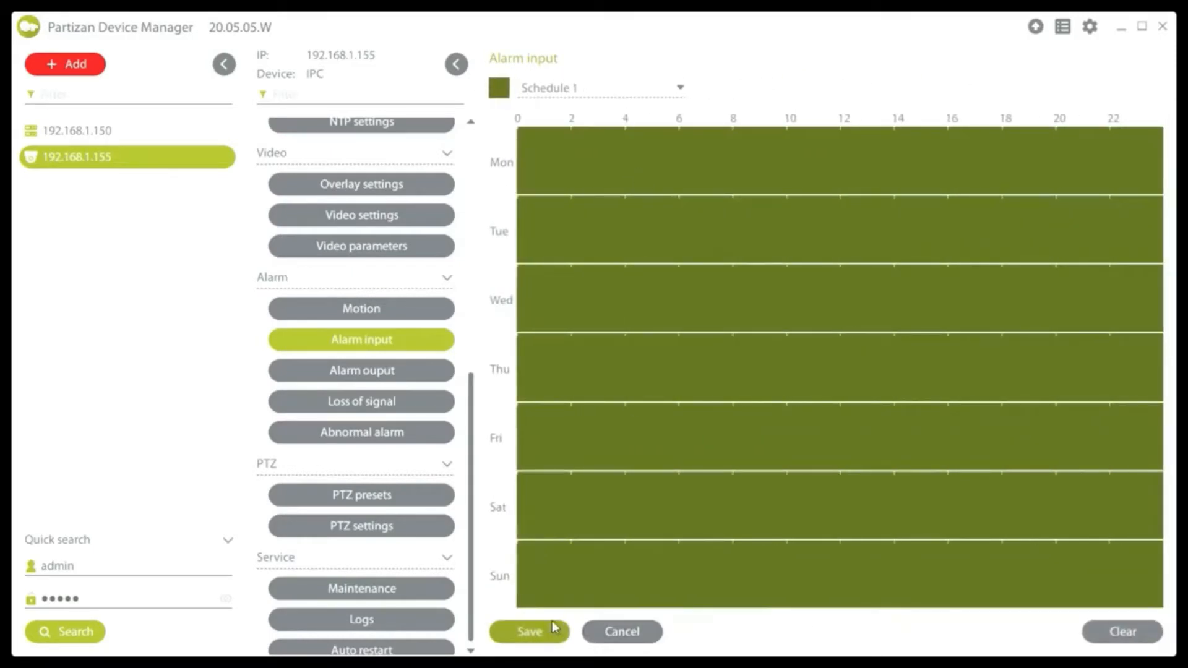
click(554, 629)
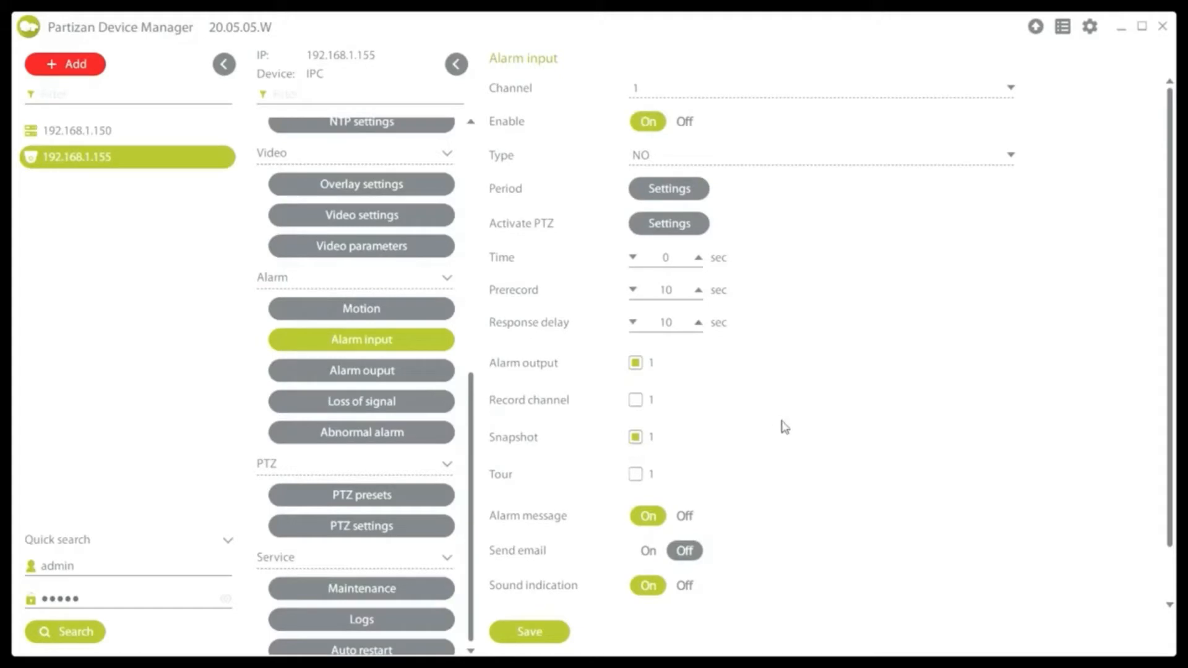
- Review the available alarm modes and the status option in the camera's alarm output settings
click(339, 364)
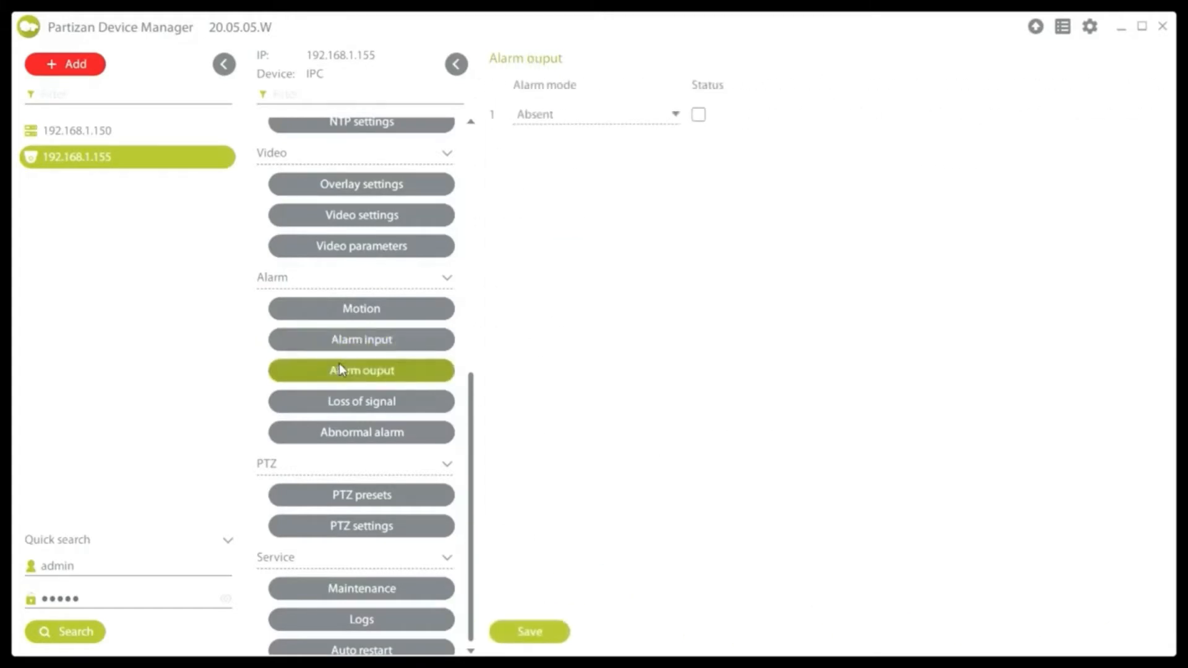
click(678, 118)
click(717, 120)
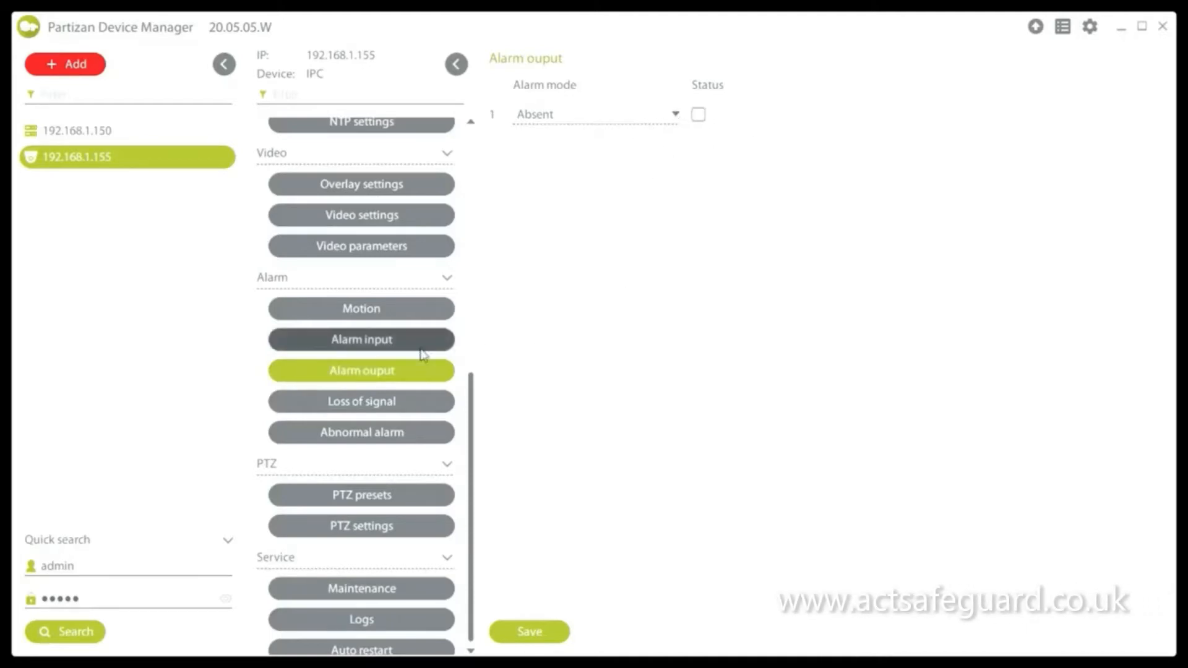
- Examine the camera's loss of signal settings by enabling the alarm temporarily, and switch it off again
click(376, 399)
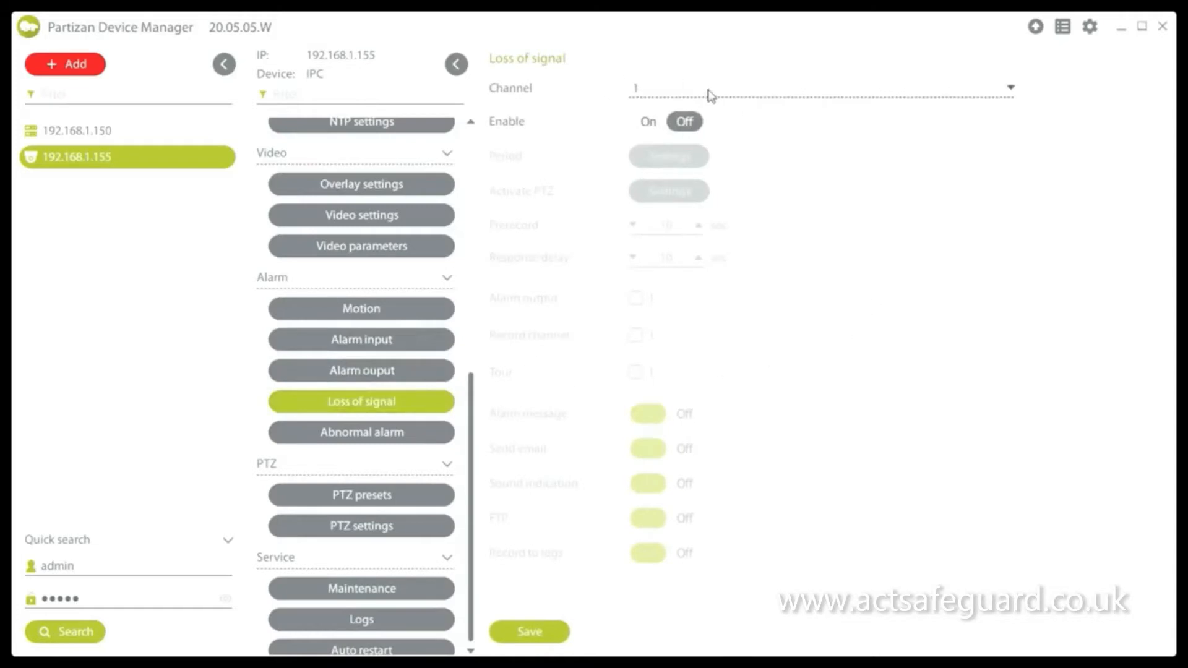
click(712, 93)
click(646, 118)
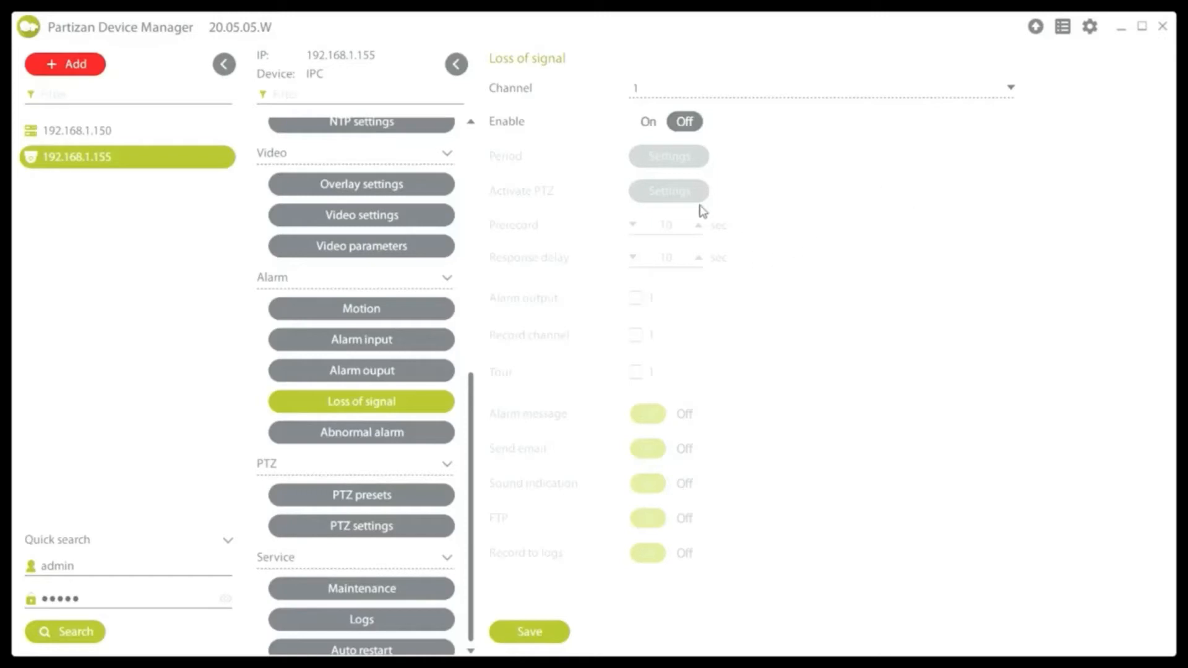
click(656, 124)
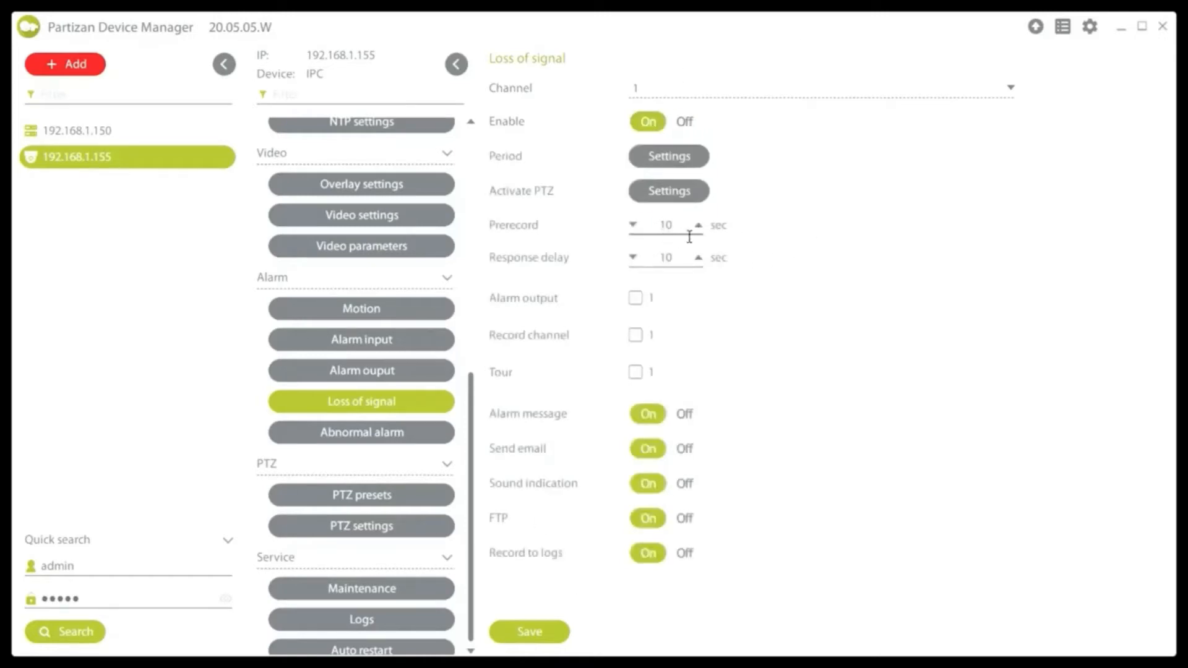
click(681, 262)
click(681, 229)
click(685, 122)
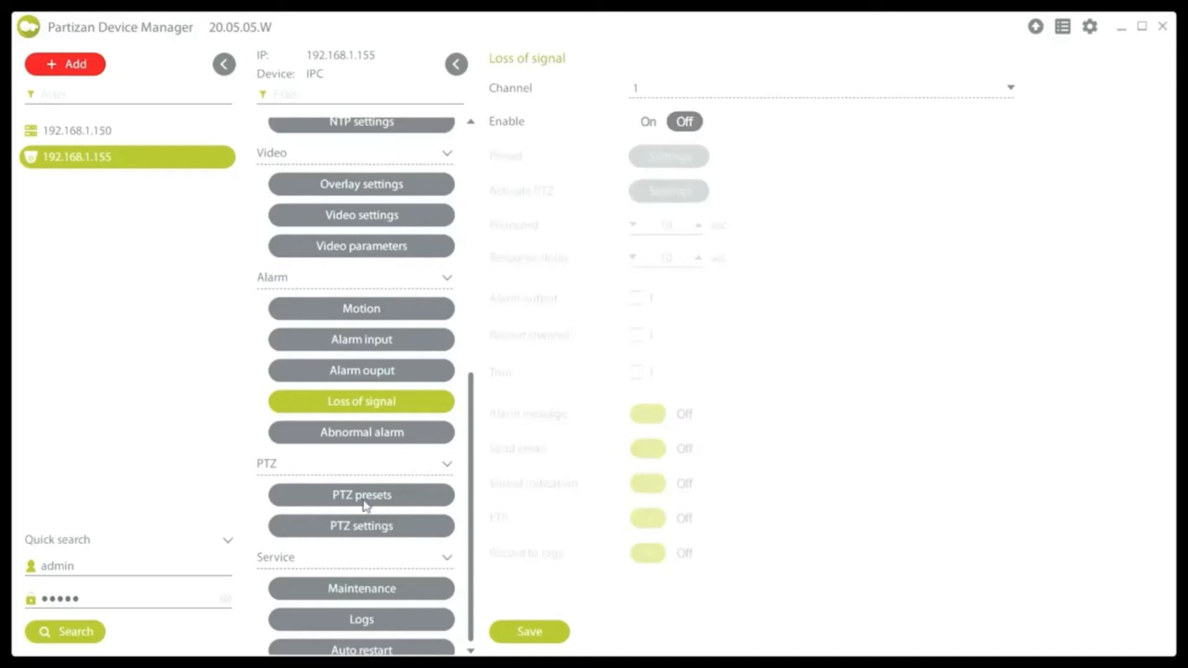
- Review the camera's abnormal alarm event types and its maintenance options for reset, reboot, import, export and firmware upgrade
click(347, 441)
click(720, 94)
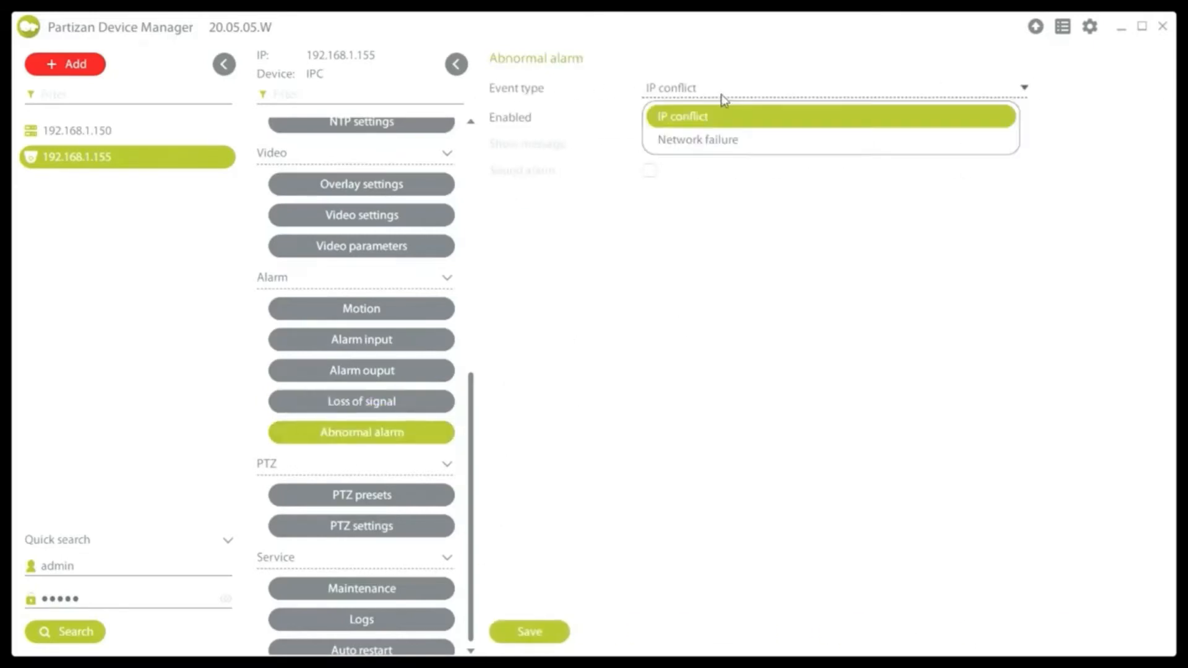
click(712, 273)
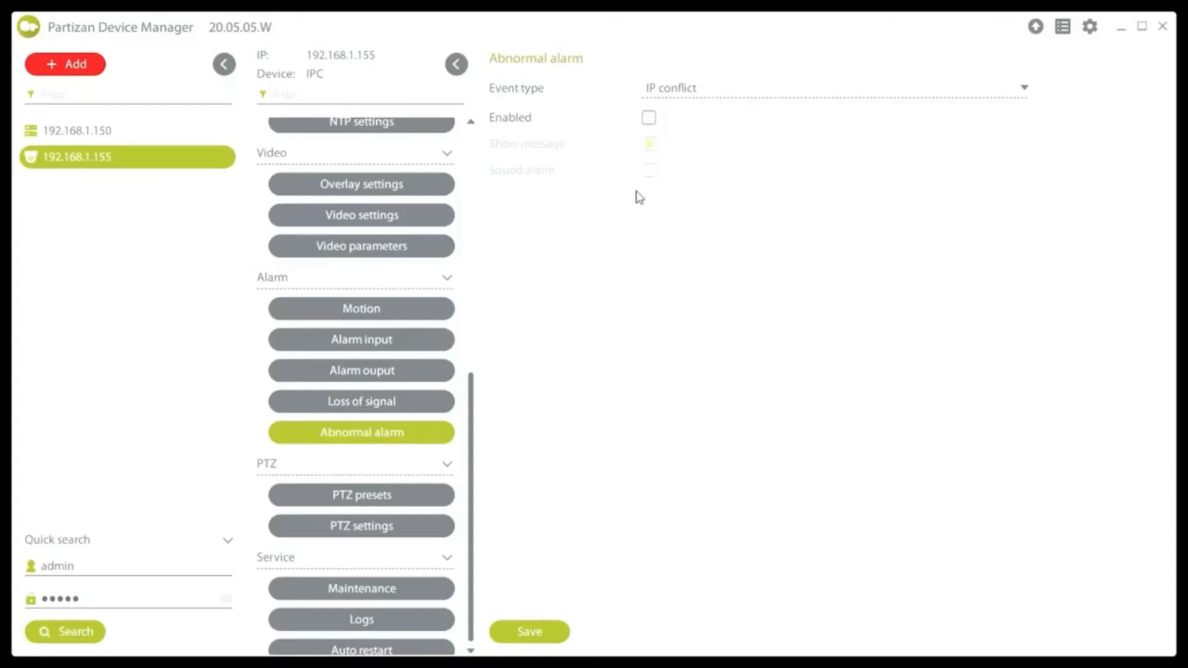
scroll(474, 402, down, 1)
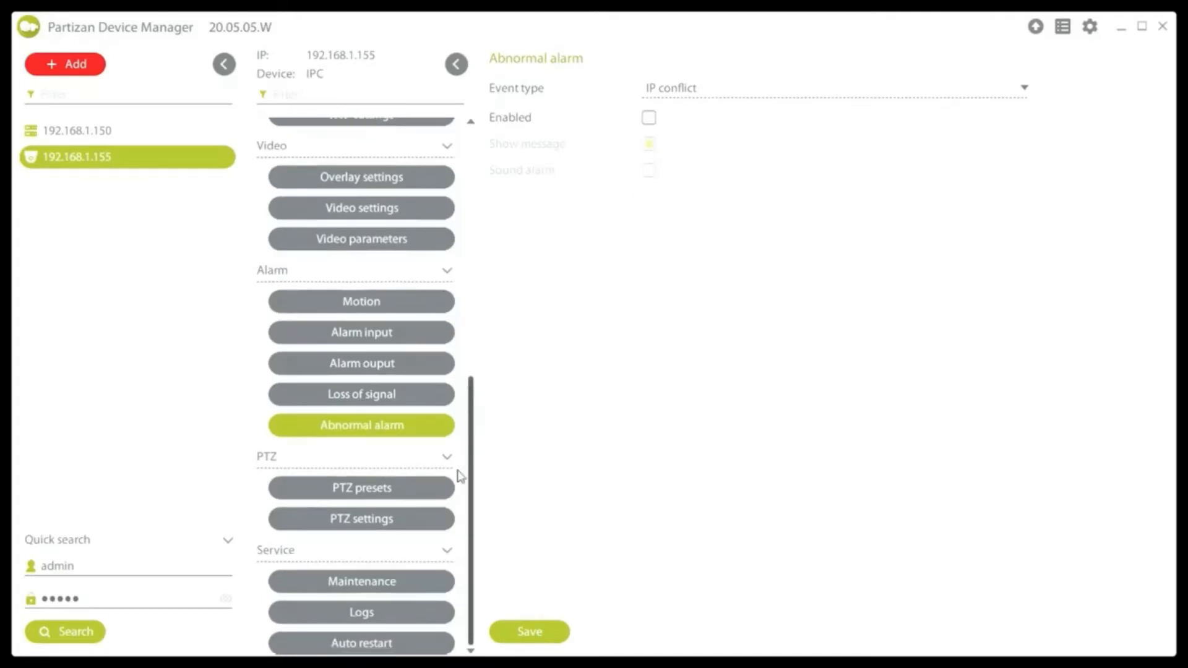
click(327, 580)
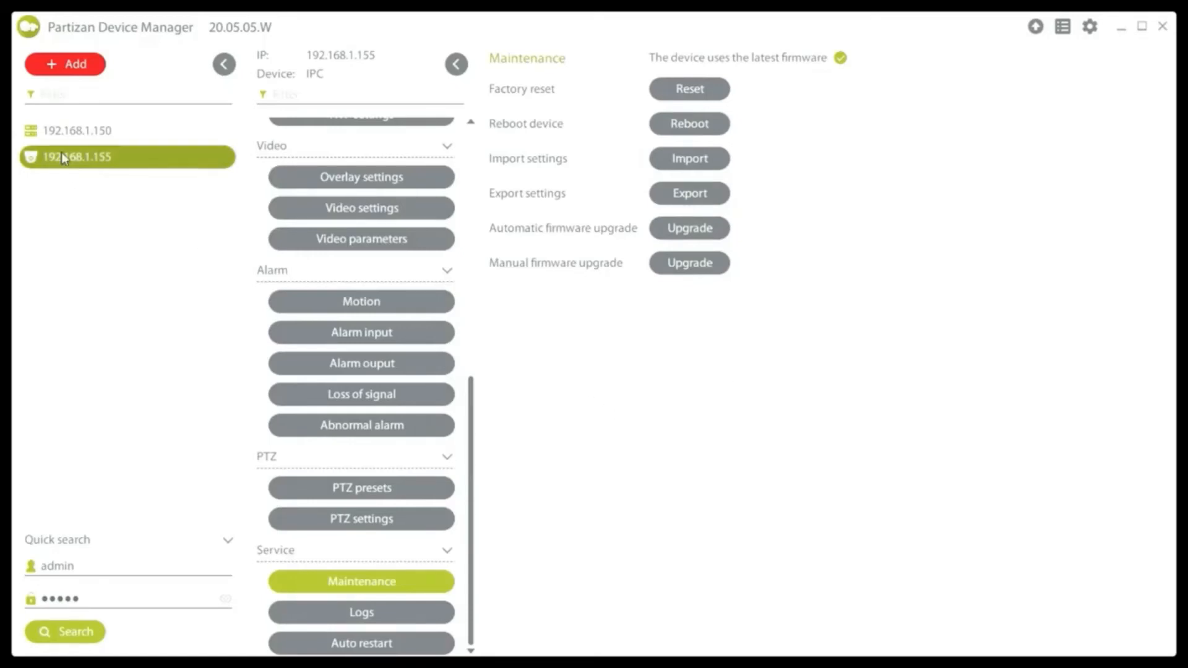
- Show the live view of the recorder at 192.168.1.150 and enlarge the Living Room channel
click(87, 129)
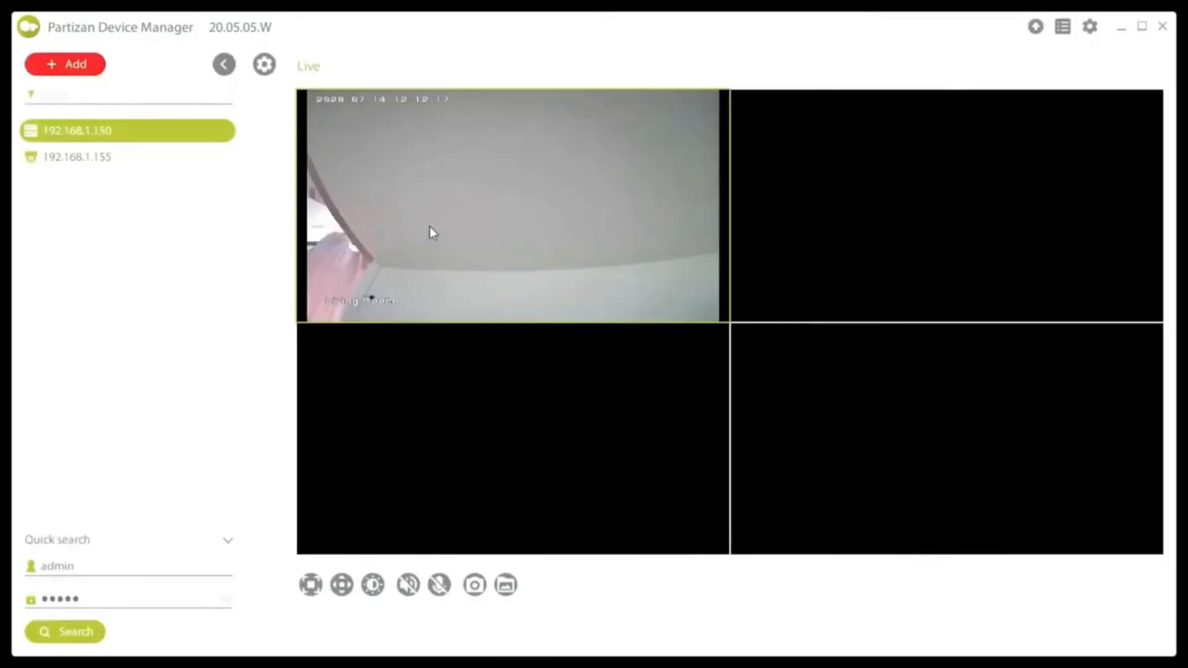
double_click(458, 218)
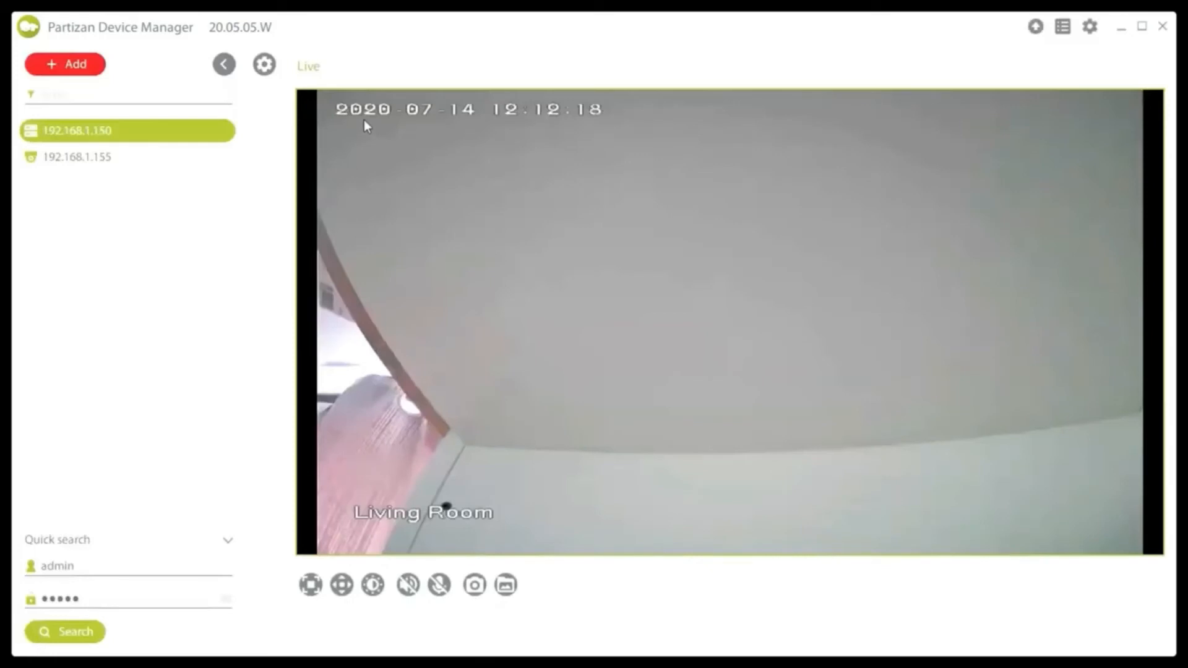